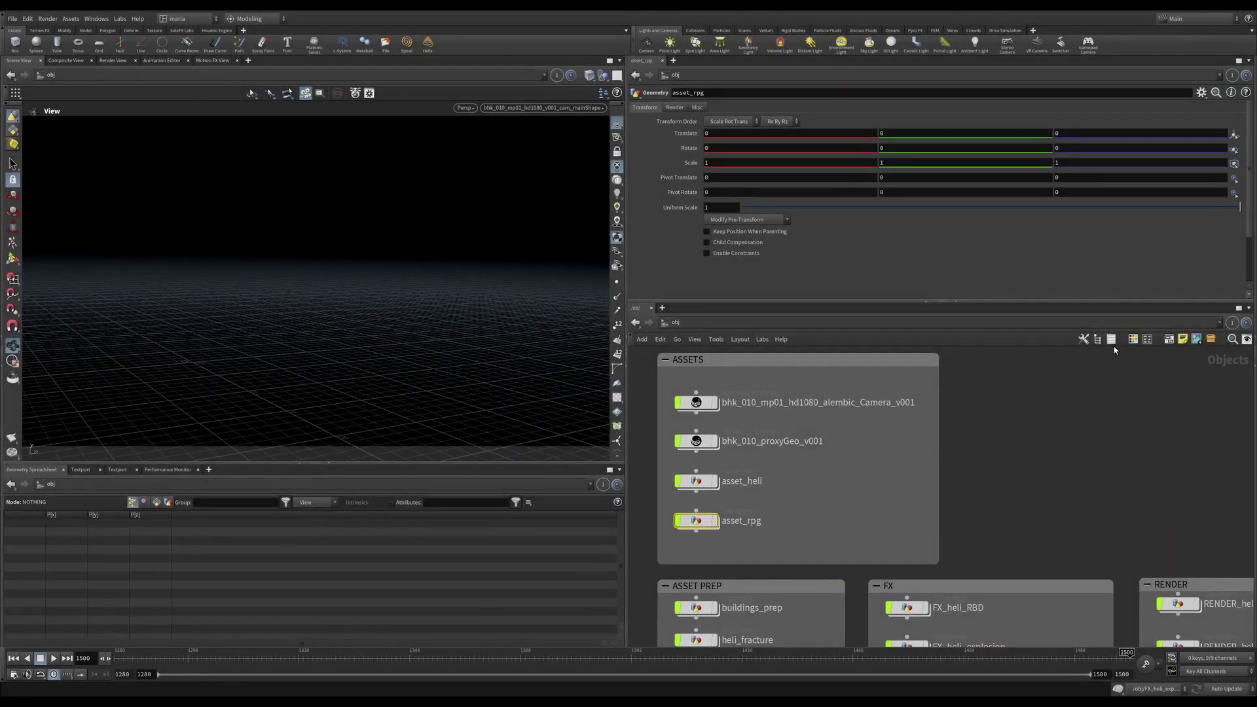
# - Dive into asset_rpg and zoom over its chain from fbx_archive_import1 to OUT_grenade
pyautogui.doubleClick(705, 525)
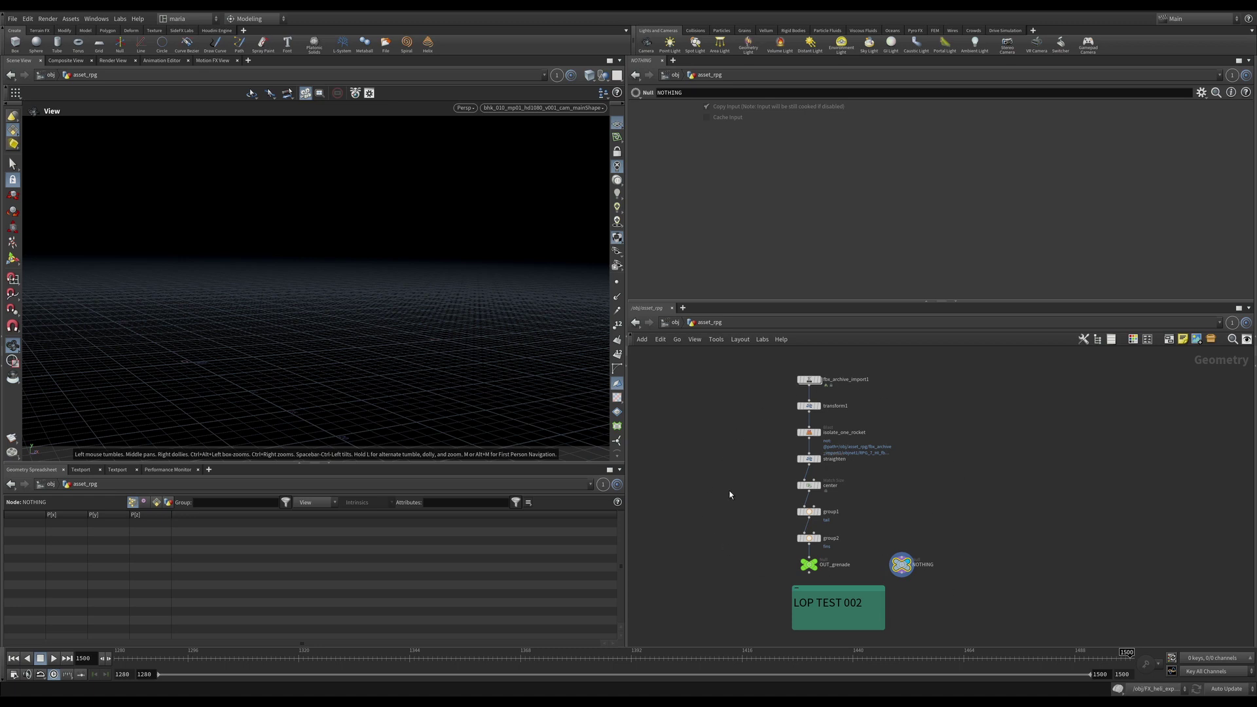
pyautogui.scroll(2, 901, 577)
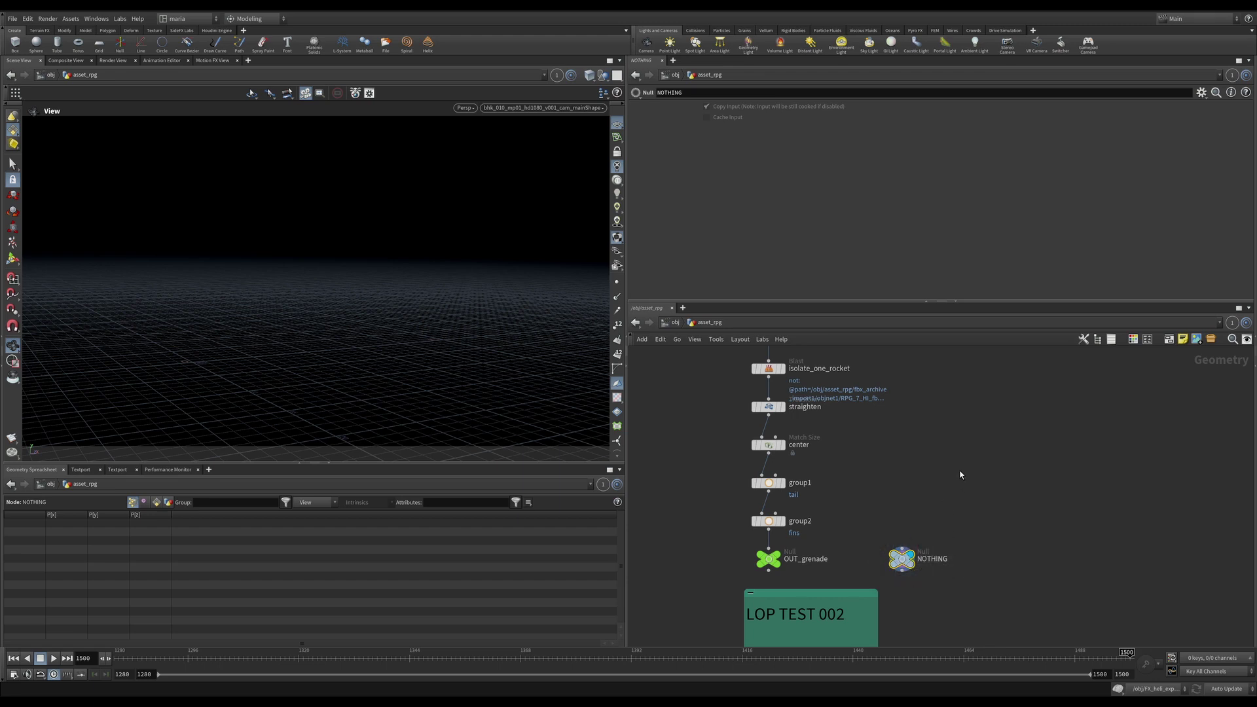
pyautogui.scroll(-2, 892, 470)
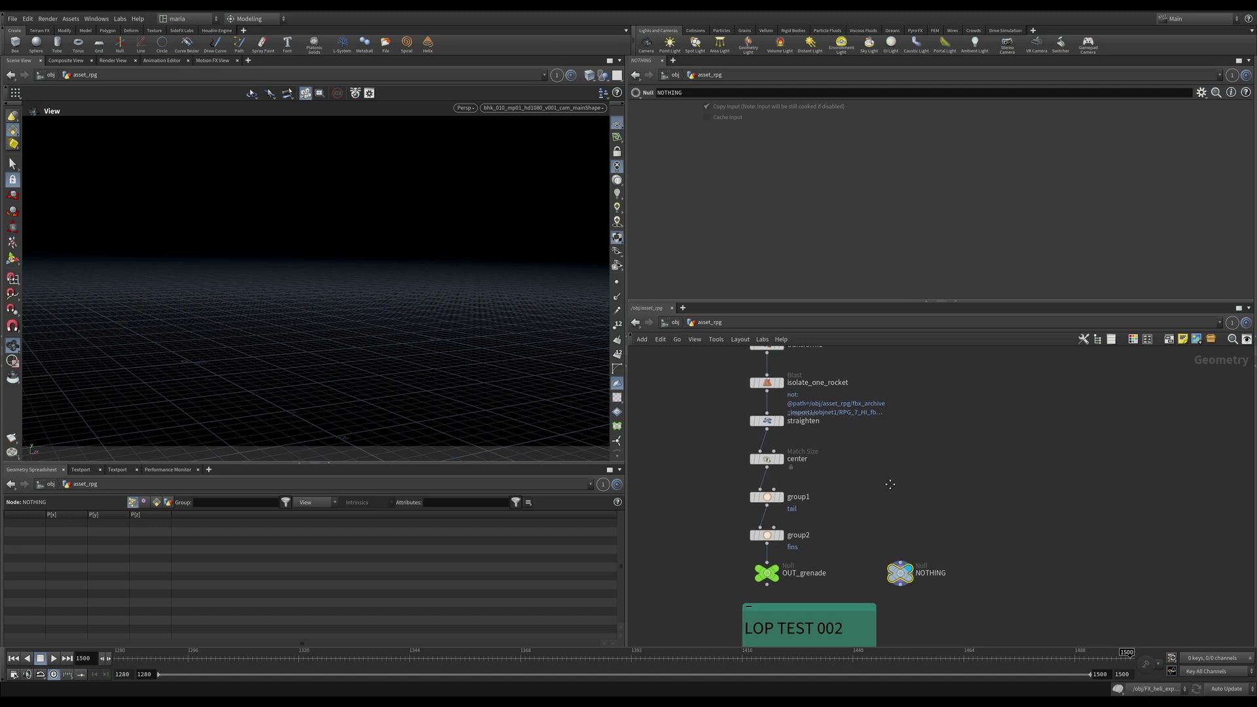
pyautogui.scroll(-2, 890, 488)
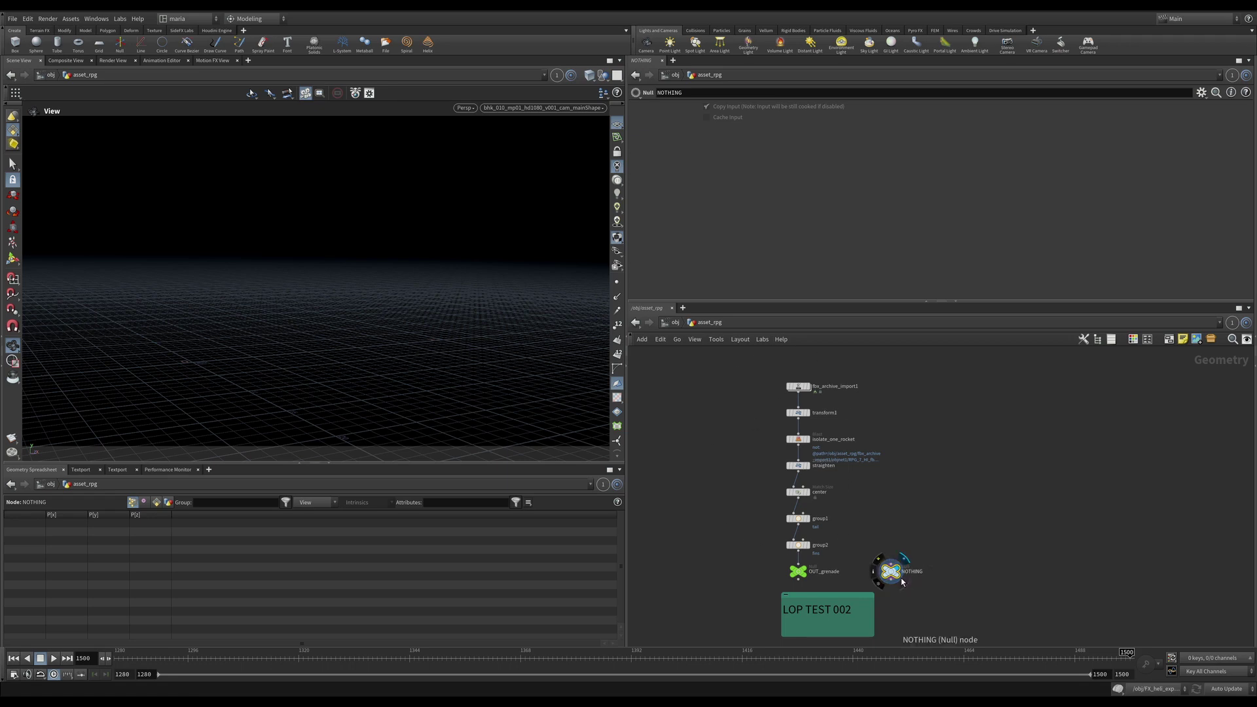
pyautogui.scroll(2, 901, 579)
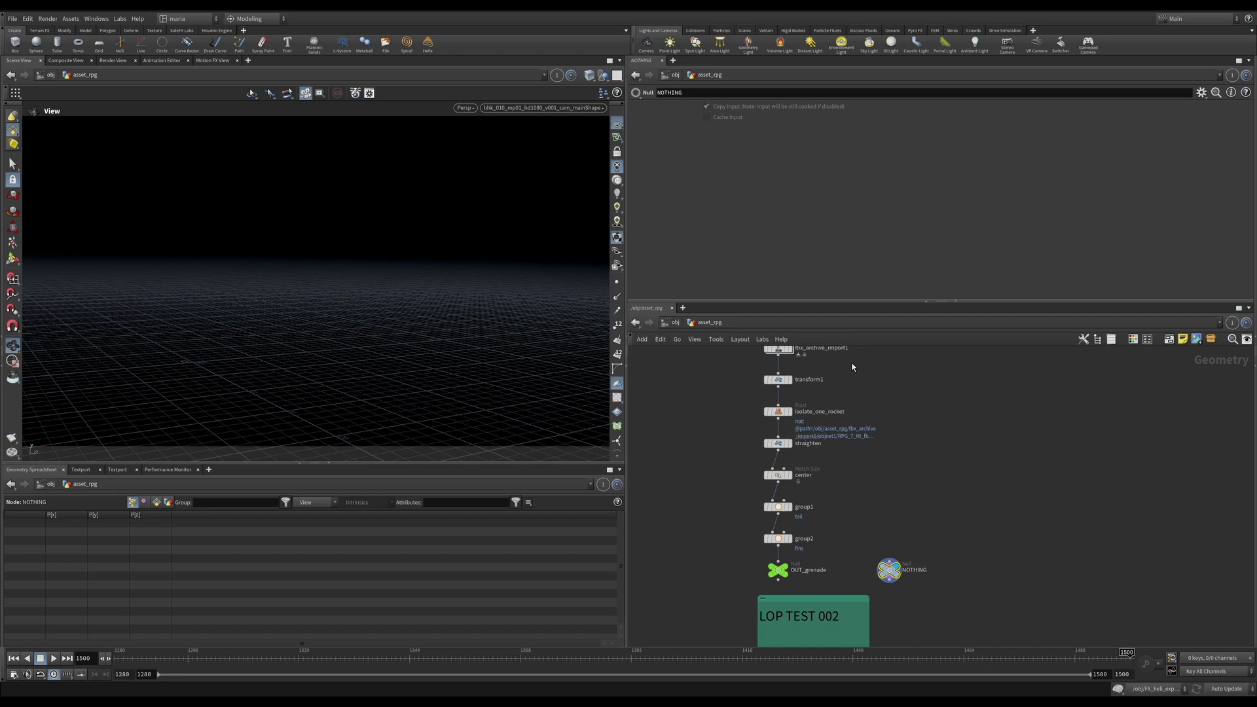
# - Display fbx_archive_import1 and orbit over all the imported RPG parts
pyautogui.moveTo(852, 366); pyautogui.dragTo(853, 397, button='middle')
pyautogui.scroll(1, 779, 379)
pyautogui.click(777, 380)
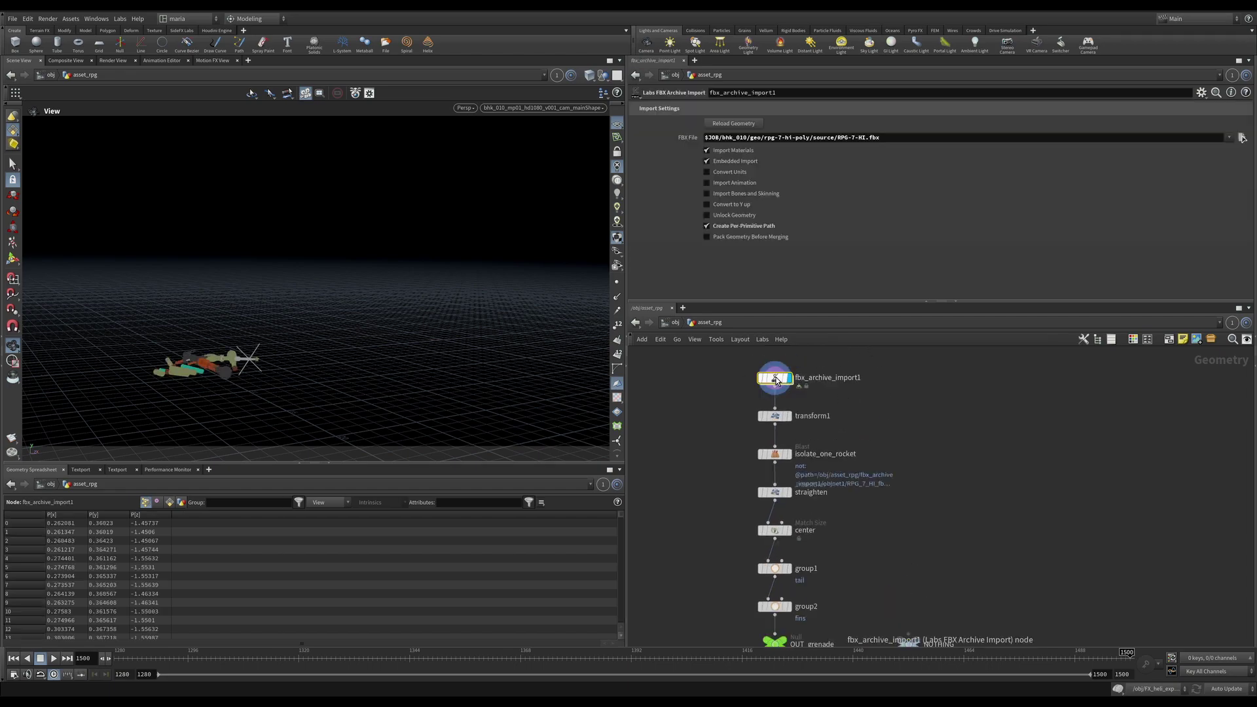
pyautogui.moveTo(215, 344); pyautogui.dragTo(330, 307)
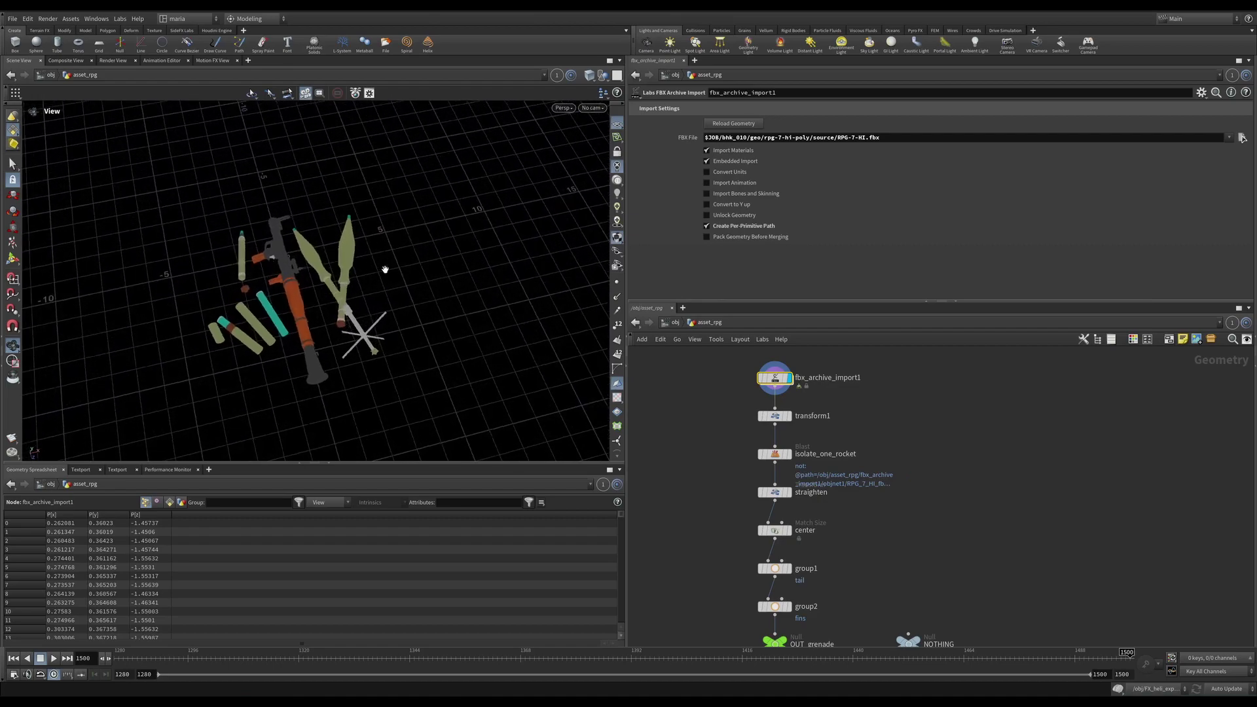
pyautogui.moveTo(385, 269); pyautogui.dragTo(302, 324)
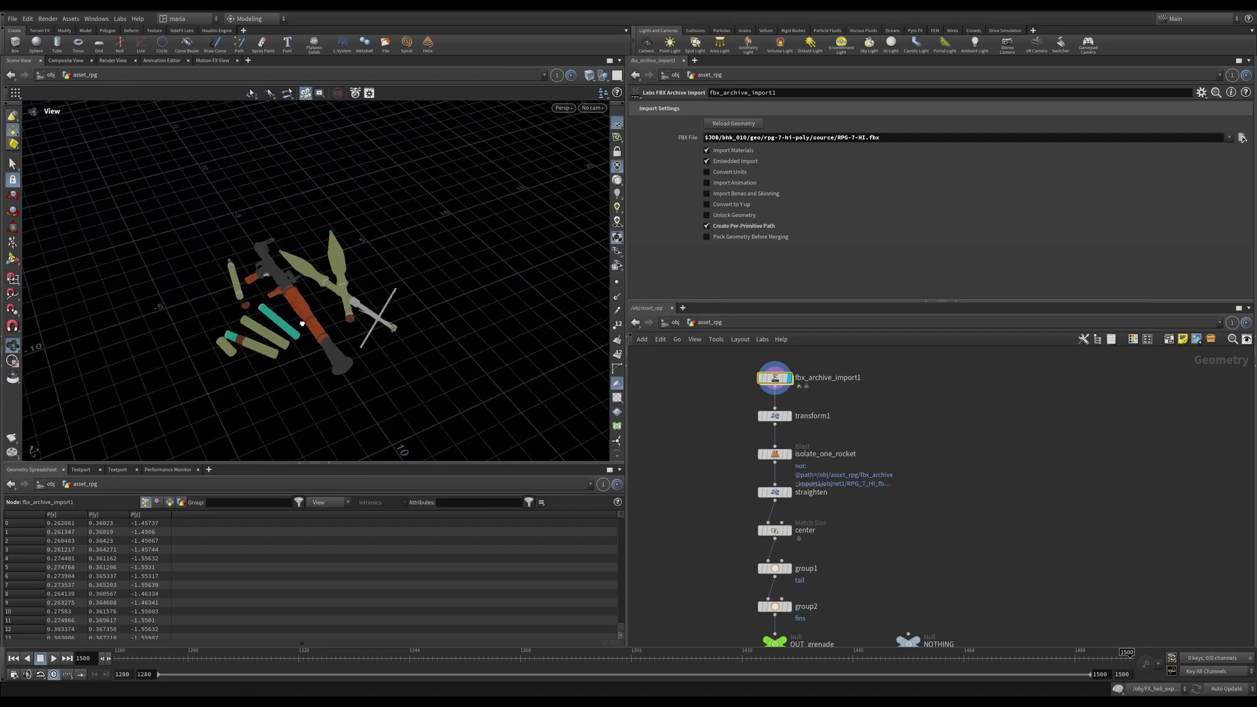
# - Display and select isolate_one_rocket, then orbit around the single remaining rocket
pyautogui.moveTo(794, 462)
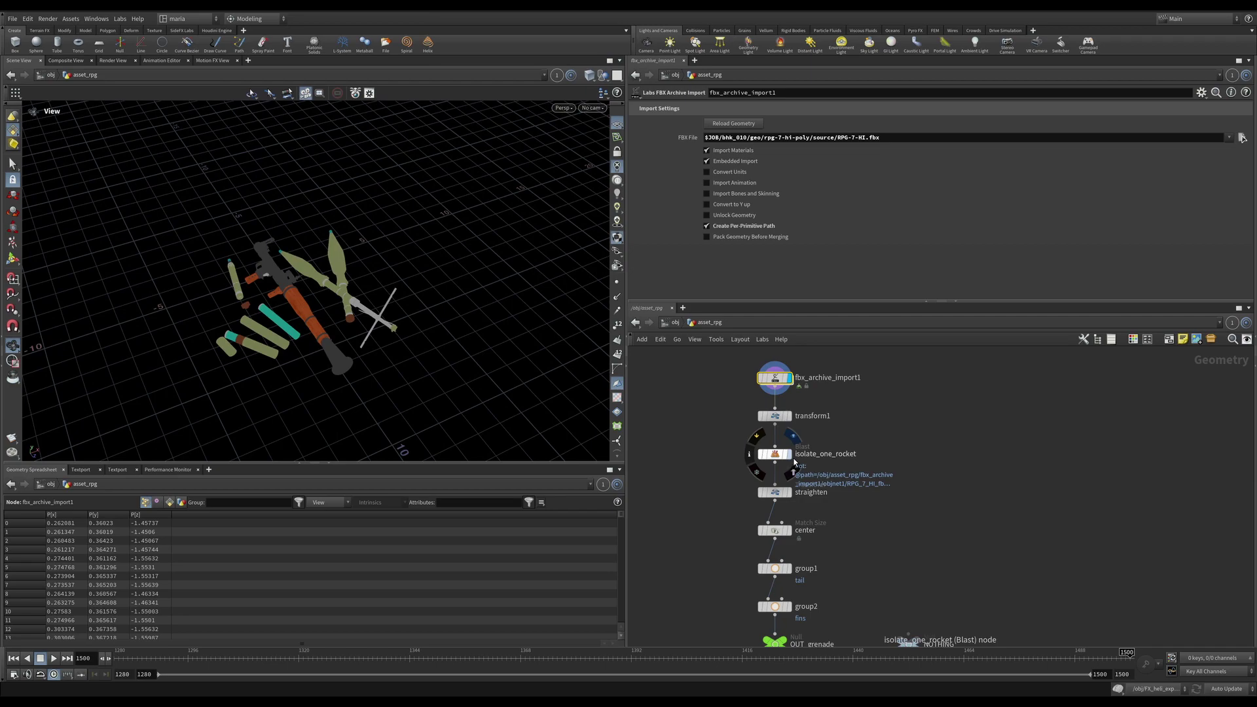
pyautogui.click(783, 455)
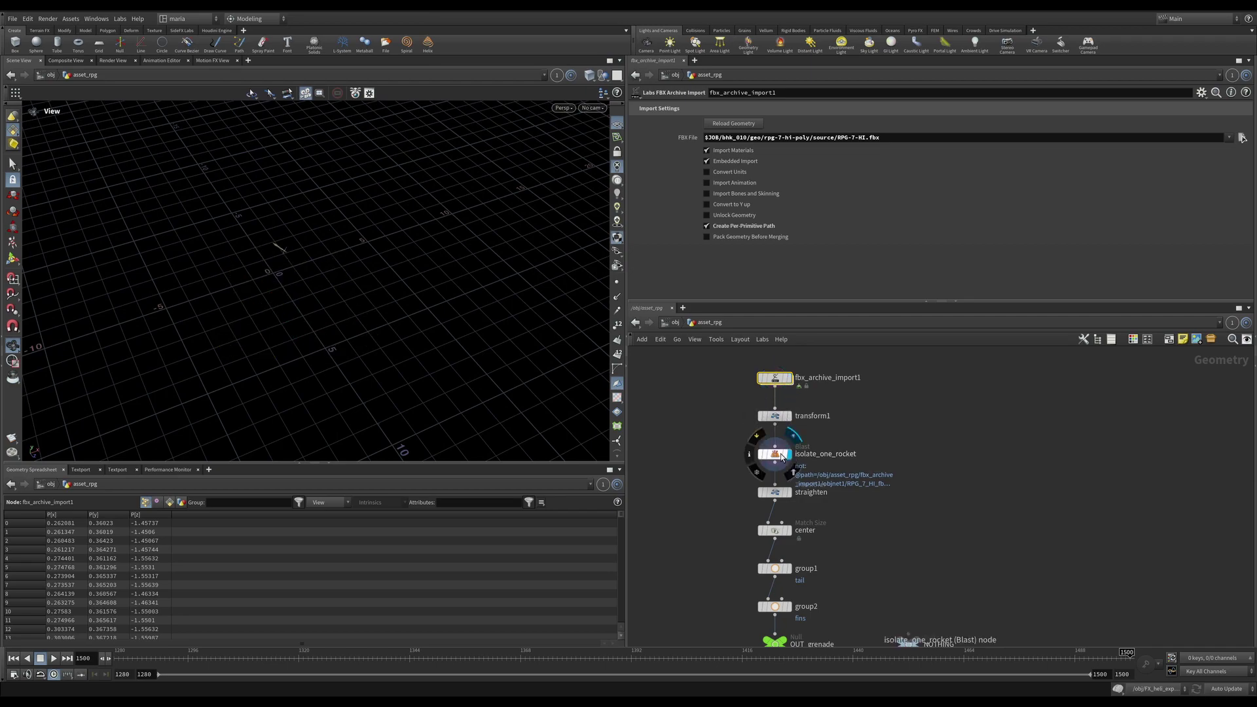
pyautogui.click(781, 456)
pyautogui.moveTo(275, 248); pyautogui.dragTo(438, 140)
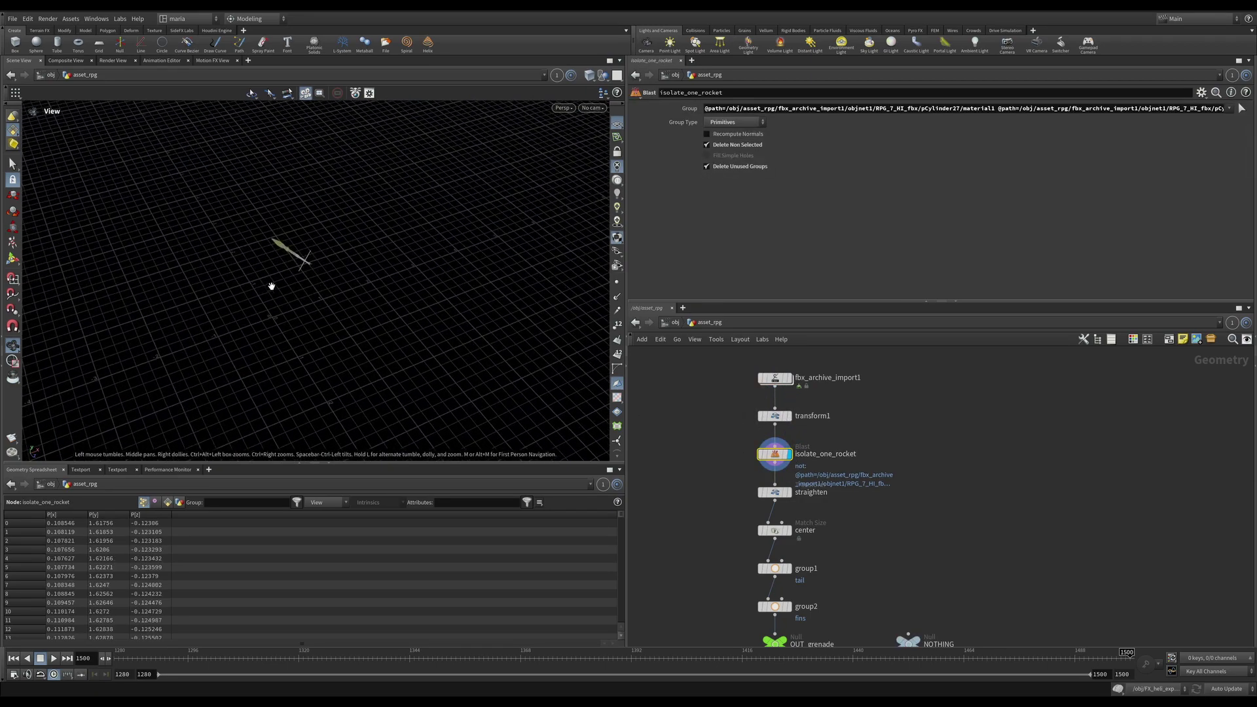
pyautogui.moveTo(272, 286); pyautogui.dragTo(301, 295)
pyautogui.moveTo(317, 308); pyautogui.dragTo(388, 231, button='middle')
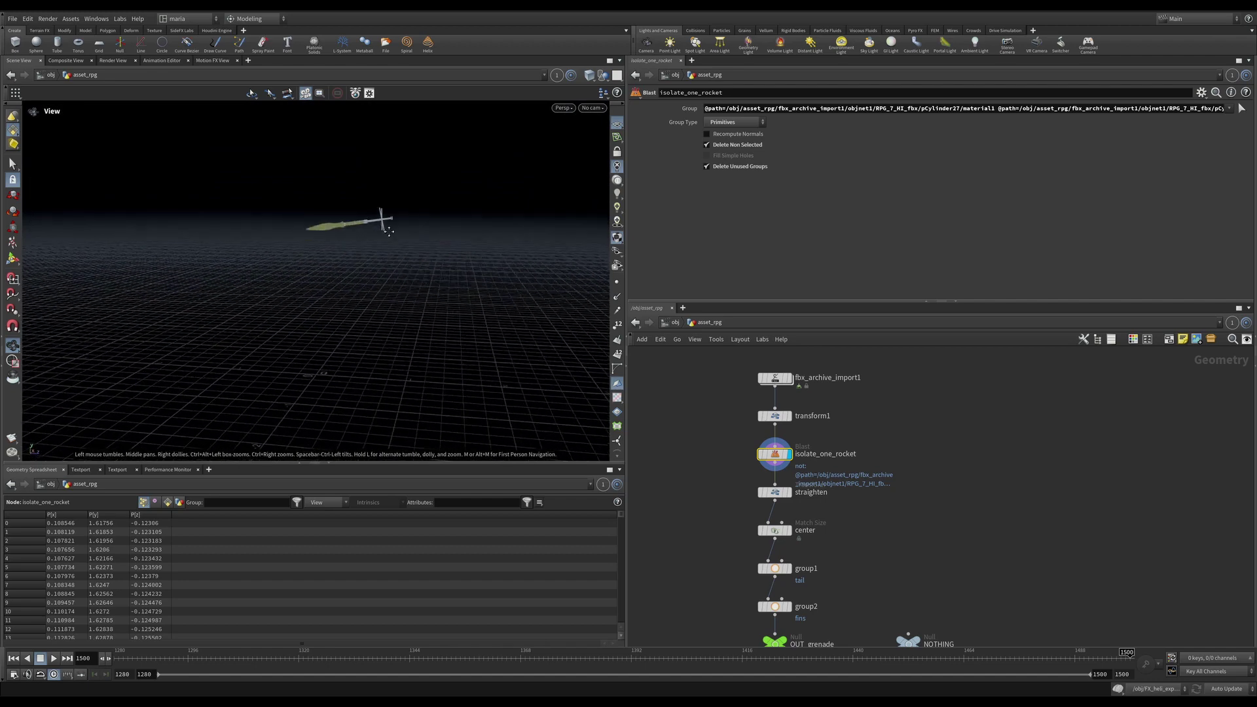
pyautogui.moveTo(388, 231)
pyautogui.mouseDown()
pyautogui.moveTo(385, 210)
pyautogui.moveTo(382, 220)
pyautogui.mouseUp()
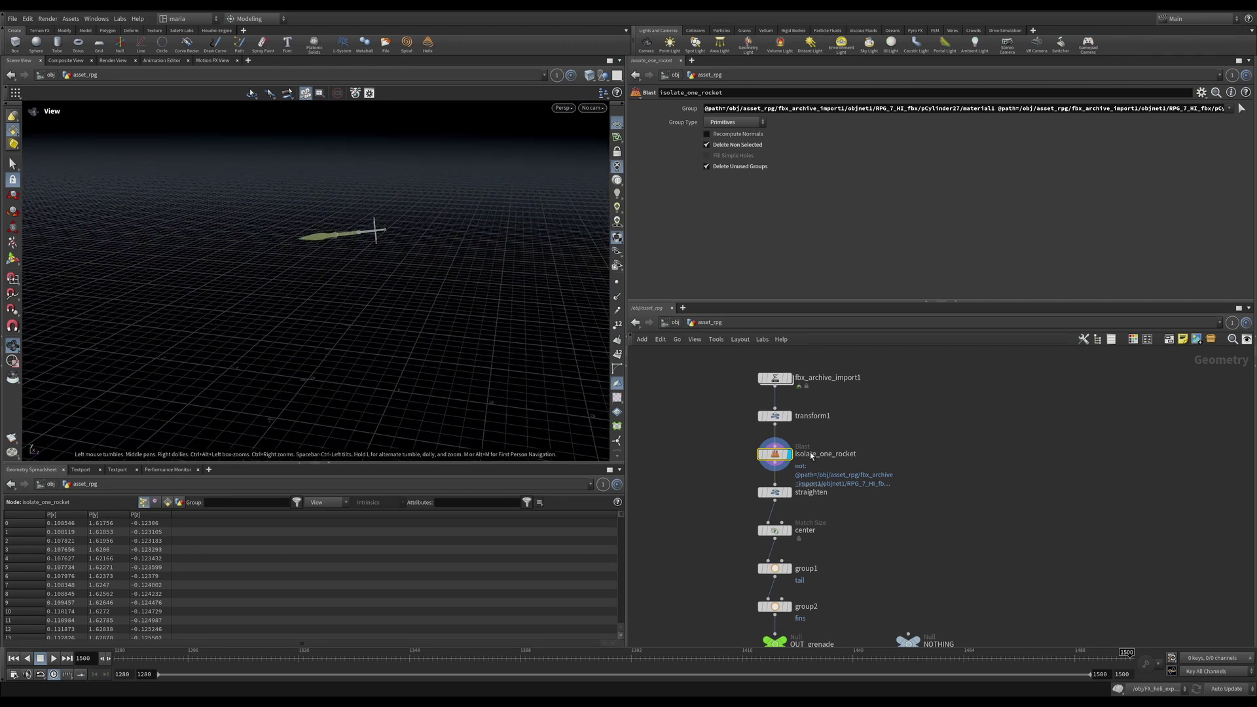
pyautogui.moveTo(844, 529); pyautogui.dragTo(857, 495, button='middle')
# - Display the straighten Transform node and view the levelled rocket from above
pyautogui.click(802, 459)
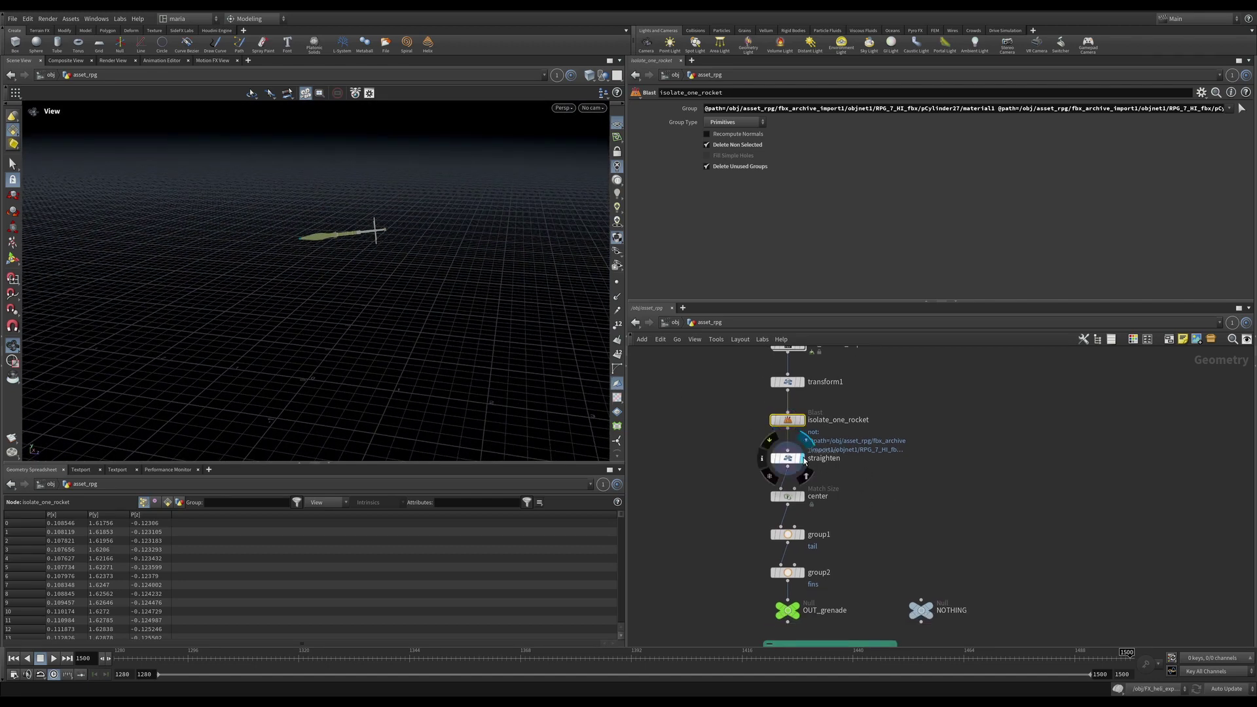
pyautogui.click(789, 461)
pyautogui.moveTo(379, 248); pyautogui.dragTo(395, 311)
pyautogui.scroll(2, 831, 490)
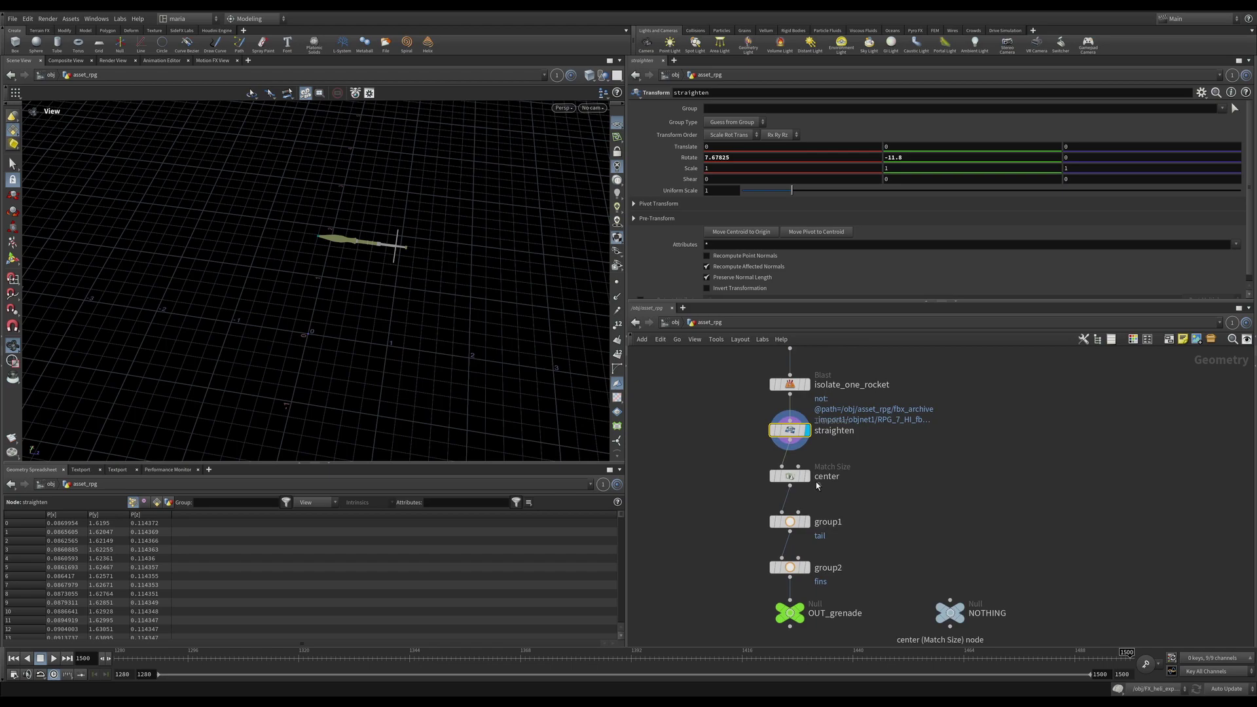
# - Display the center Match Size node and orbit the centred rocket in its bounding box
pyautogui.click(805, 476)
pyautogui.click(793, 479)
pyautogui.moveTo(317, 362); pyautogui.dragTo(273, 311)
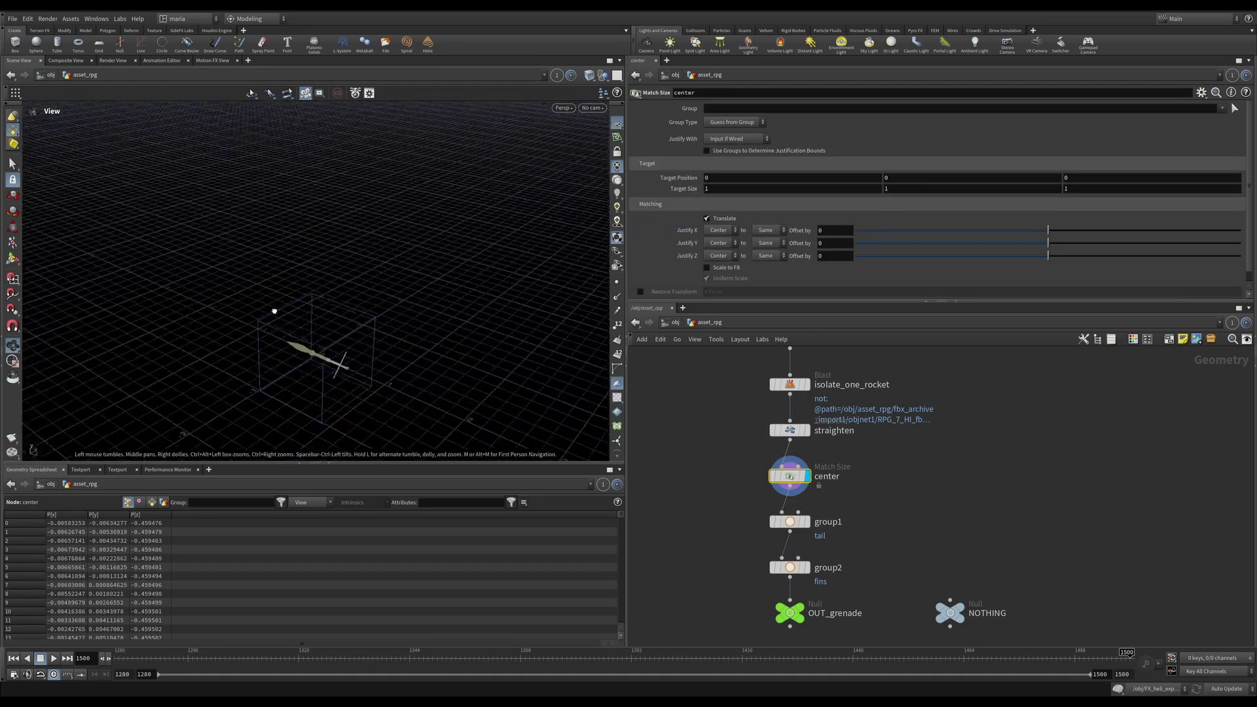
pyautogui.moveTo(300, 370); pyautogui.dragTo(345, 340)
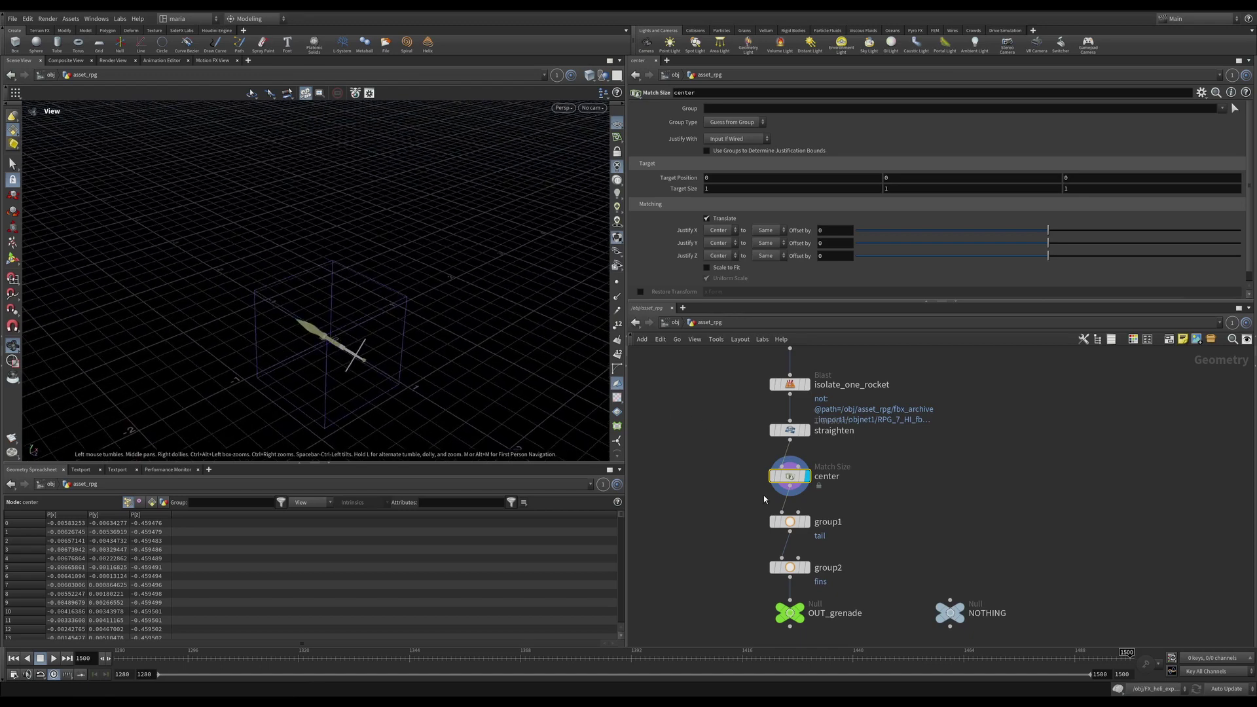
pyautogui.scroll(3, 794, 498)
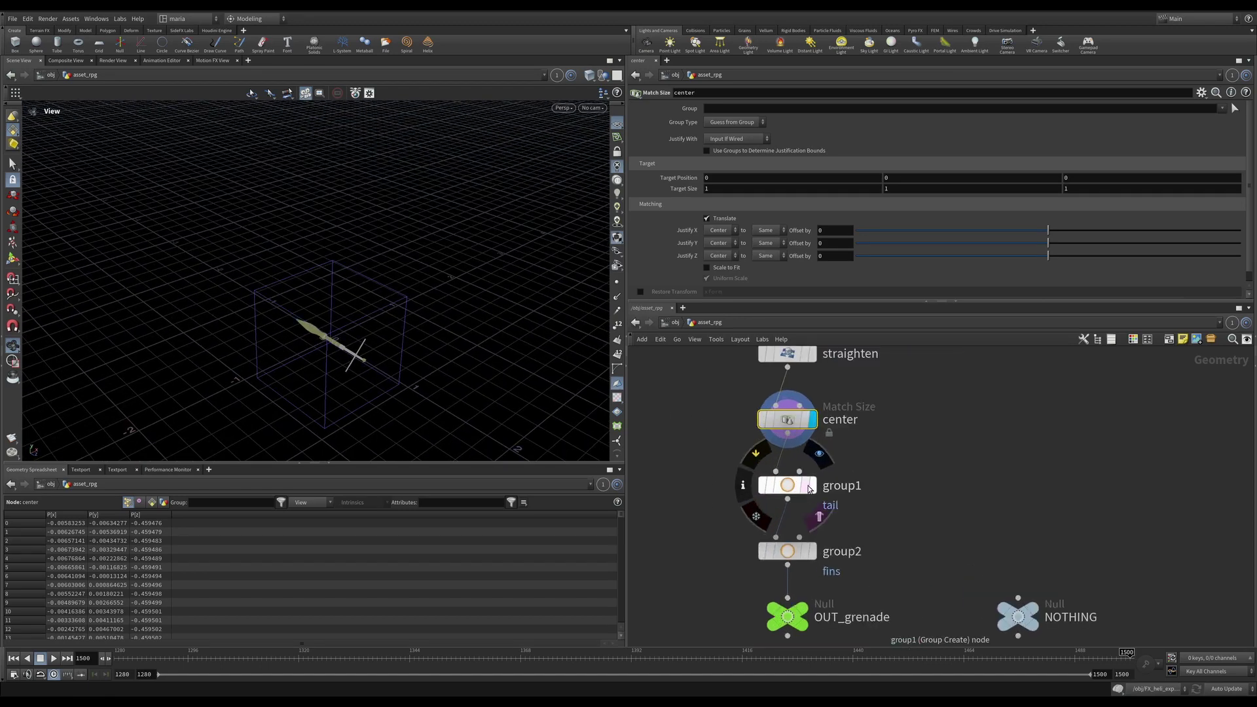
# - Display group1 and check the rocket's tail primitive group
pyautogui.click(810, 488)
pyautogui.click(807, 486)
pyautogui.moveTo(359, 356); pyautogui.dragTo(483, 292)
# - Display group2's fins group, then bring OUT_grenade into view in the network
pyautogui.click(813, 552)
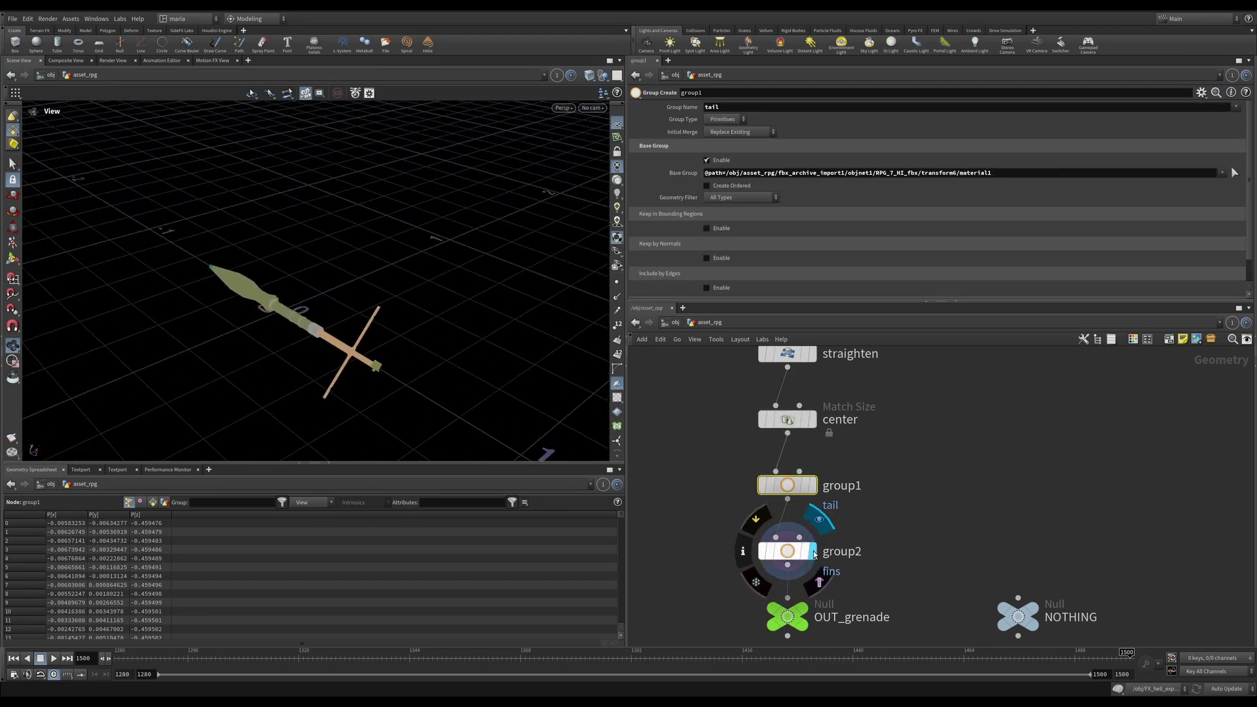
pyautogui.click(791, 553)
pyautogui.moveTo(345, 358); pyautogui.dragTo(351, 354)
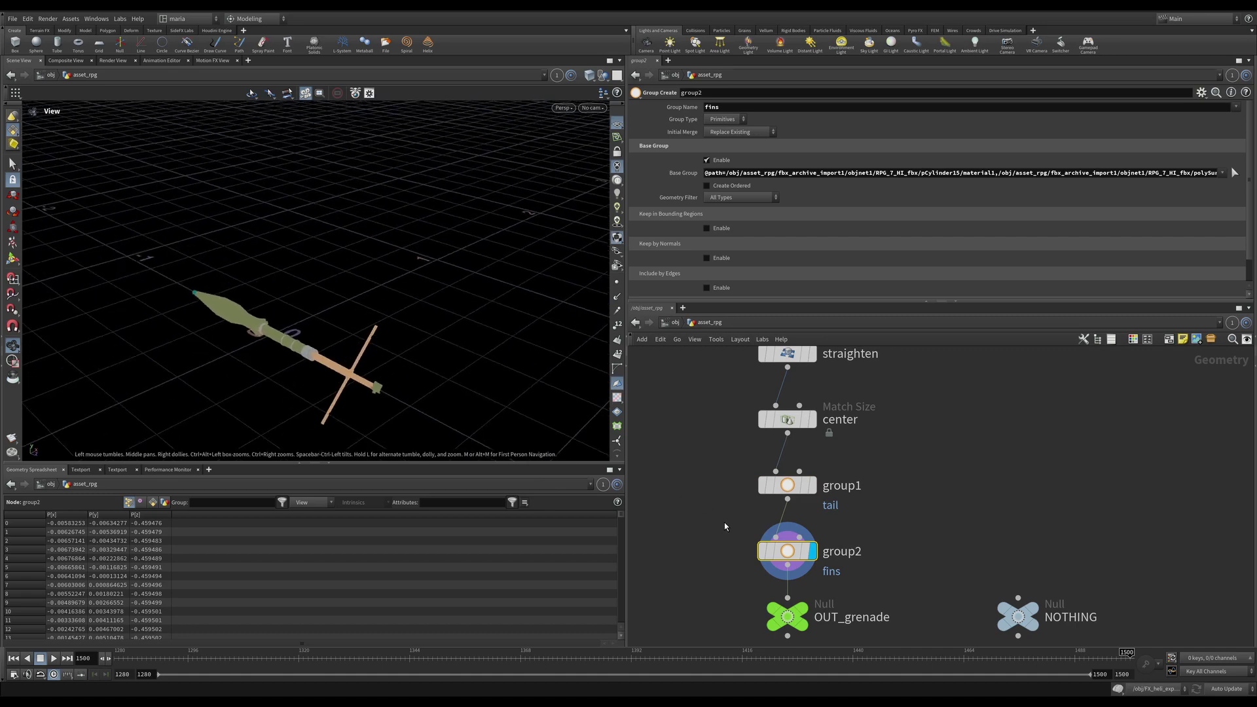
pyautogui.scroll(-5, 725, 526)
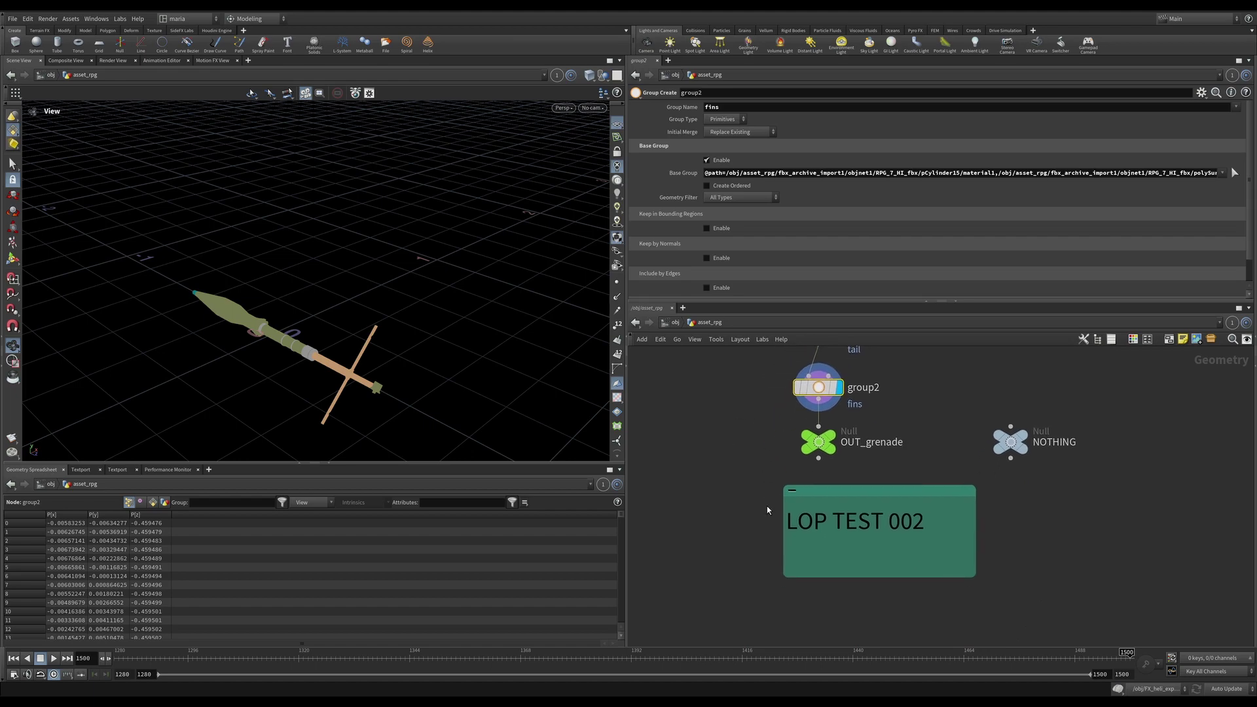
pyautogui.scroll(3, 768, 510)
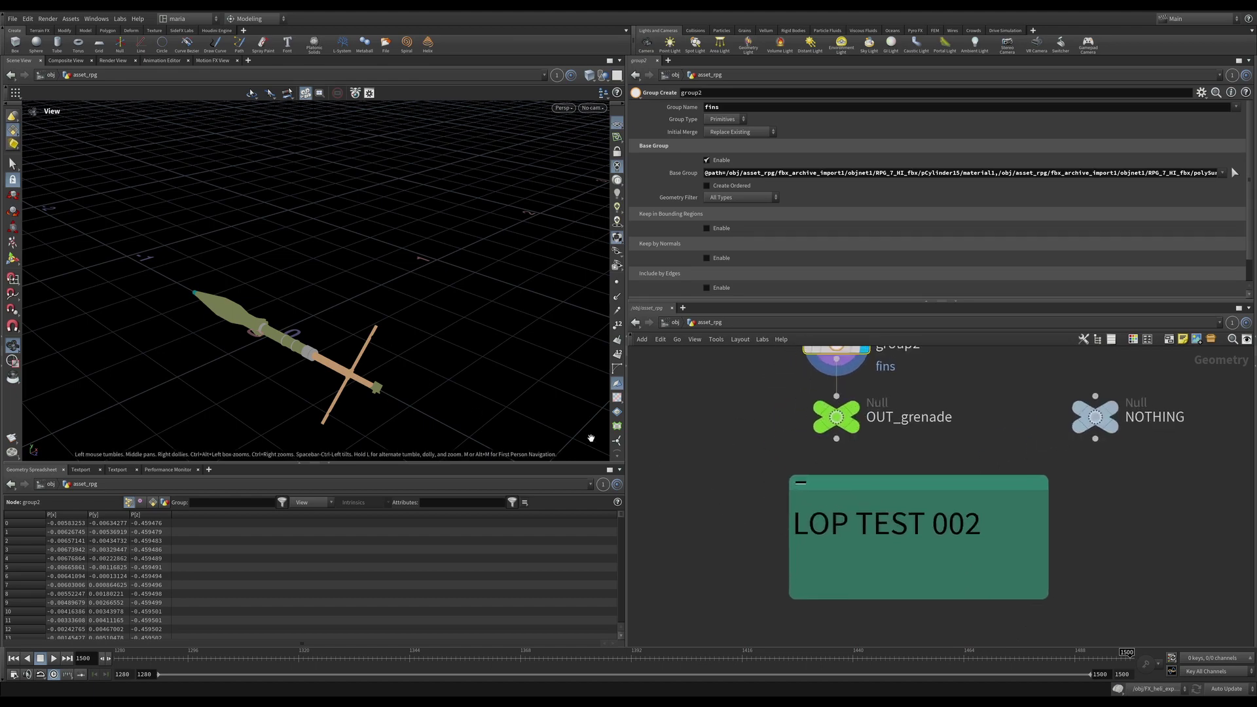
pyautogui.moveTo(745, 441); pyautogui.dragTo(746, 454, button='middle')
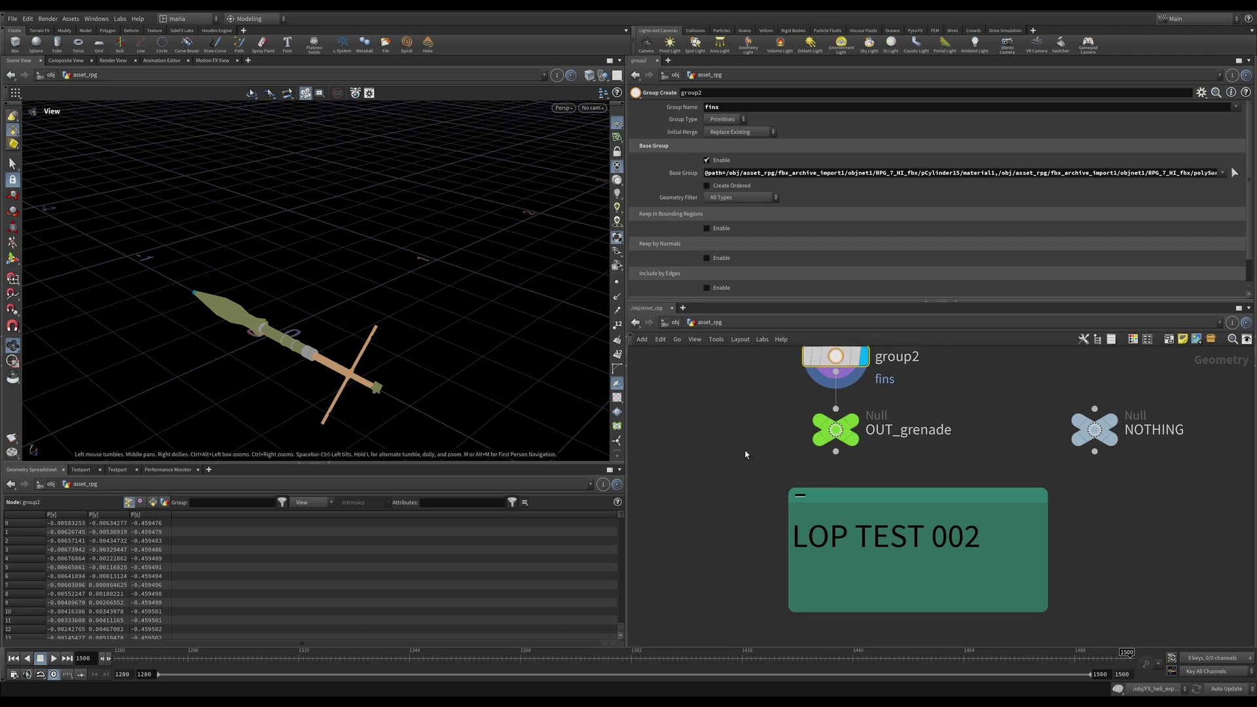
# - Jump to the lopnet_TEST network via bookmark 2 and store it again
pyautogui.press('2')
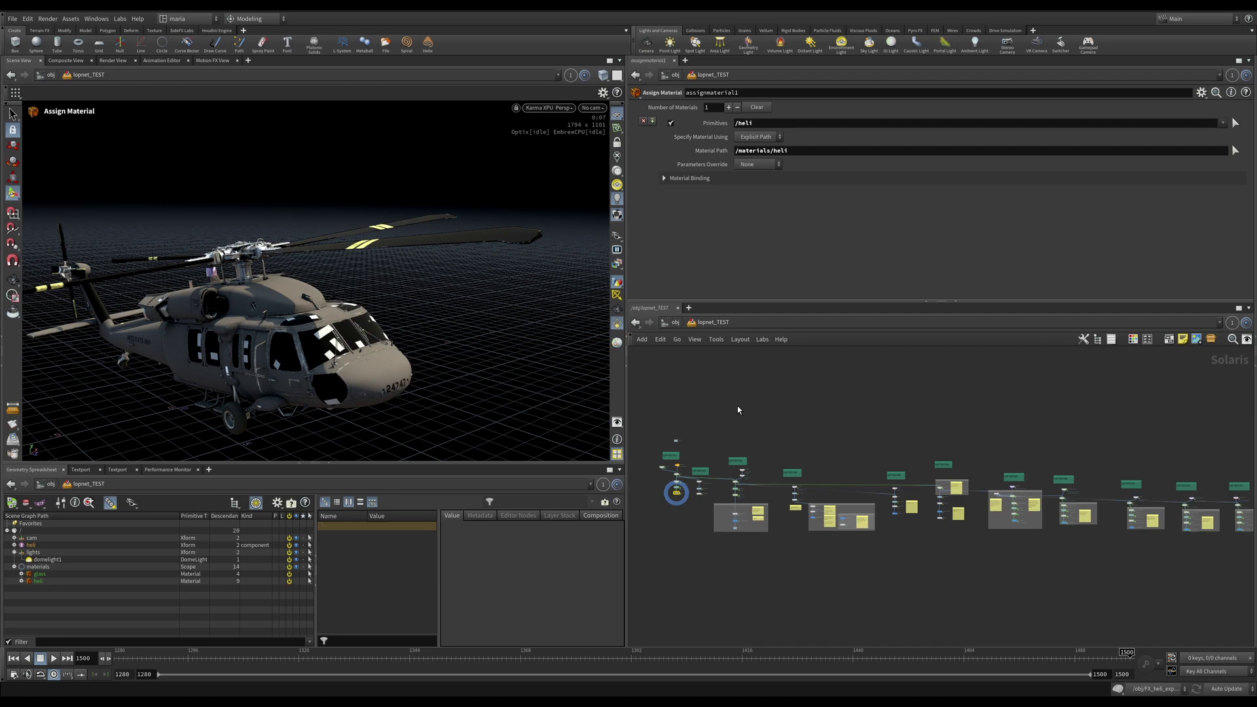
pyautogui.hotkey('ctrl', '2')
pyautogui.scroll(10, 690, 471)
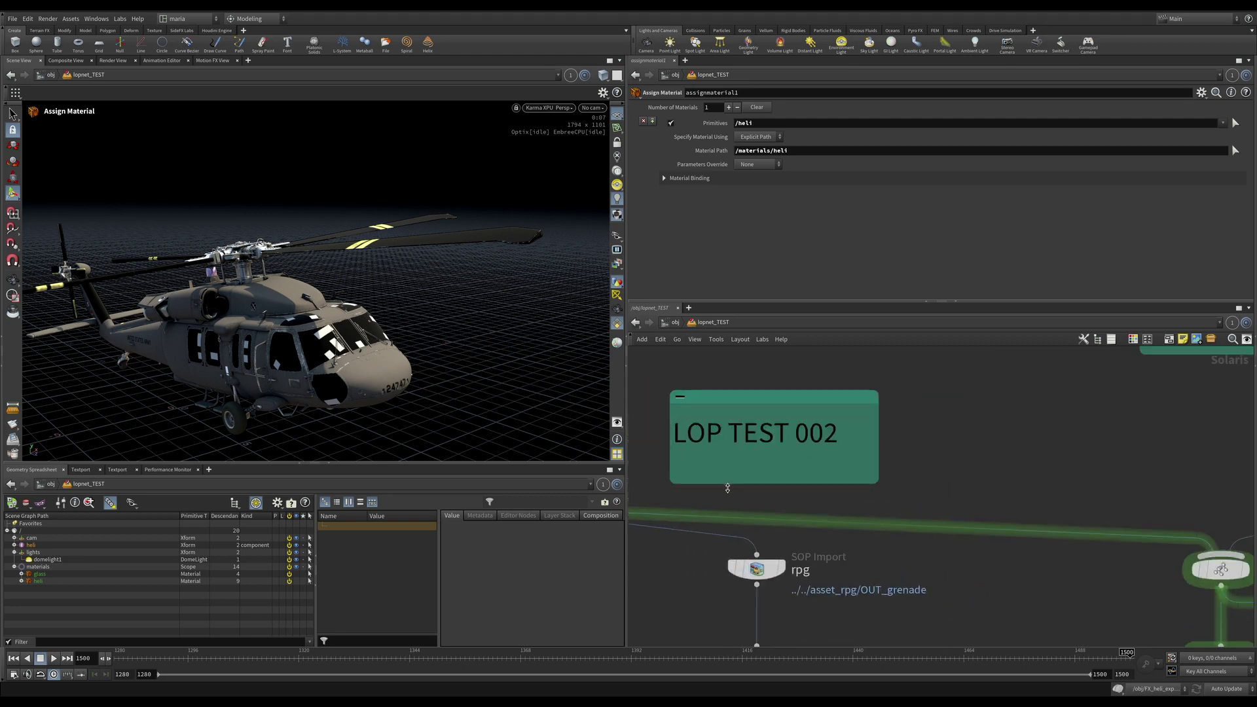
# - Display and select the rpg SOP Import, orbiting the rendered rocket
pyautogui.moveTo(727, 488); pyautogui.dragTo(798, 437, button='middle')
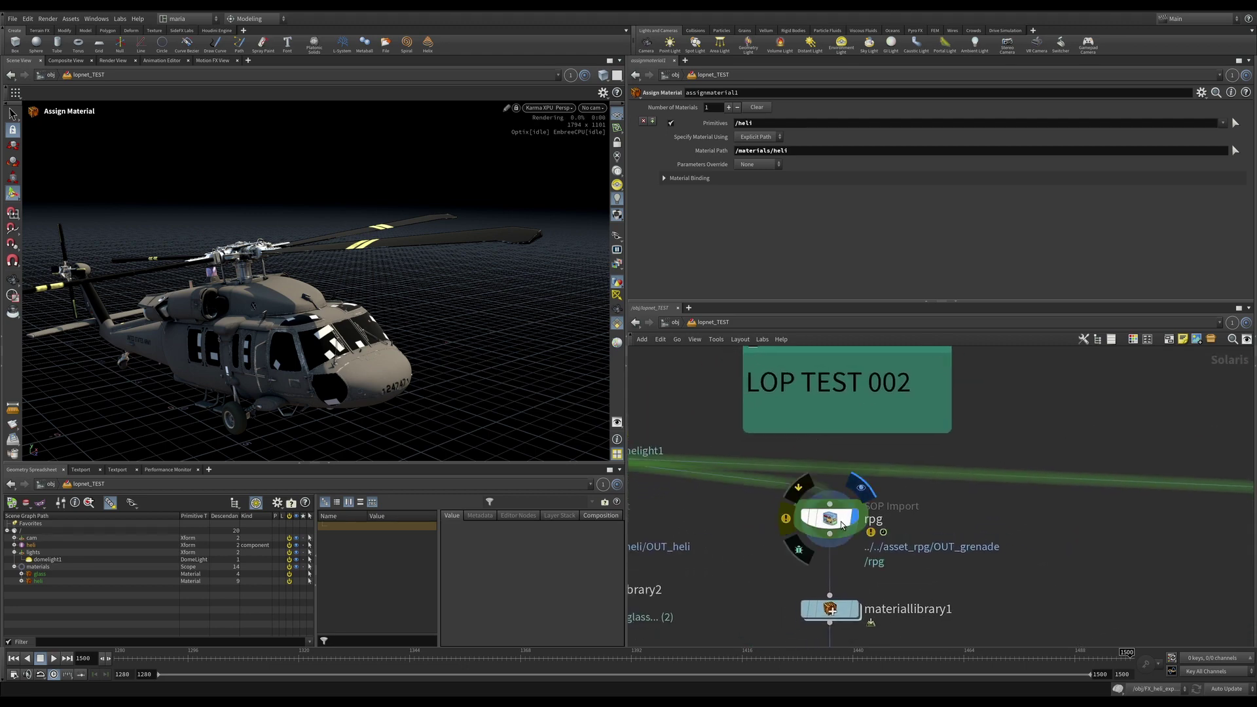
pyautogui.click(843, 525)
pyautogui.click(841, 520)
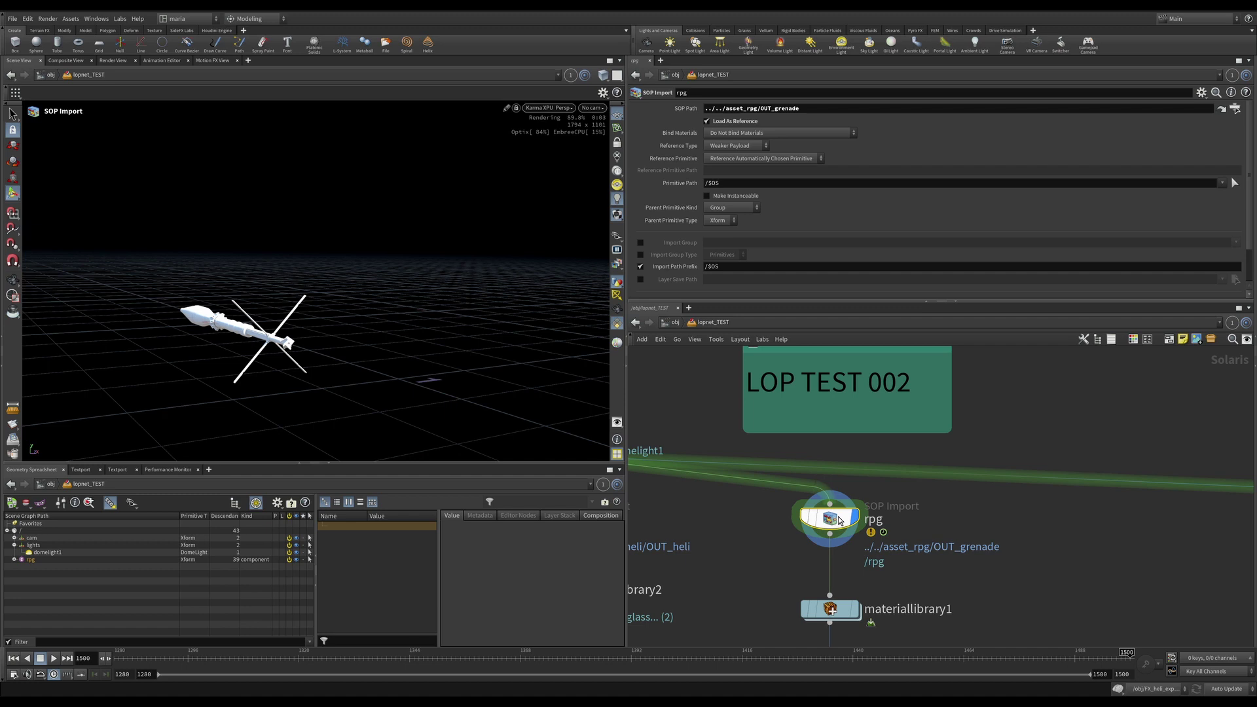
pyautogui.press('Escape')
pyautogui.moveTo(292, 338); pyautogui.dragTo(289, 340)
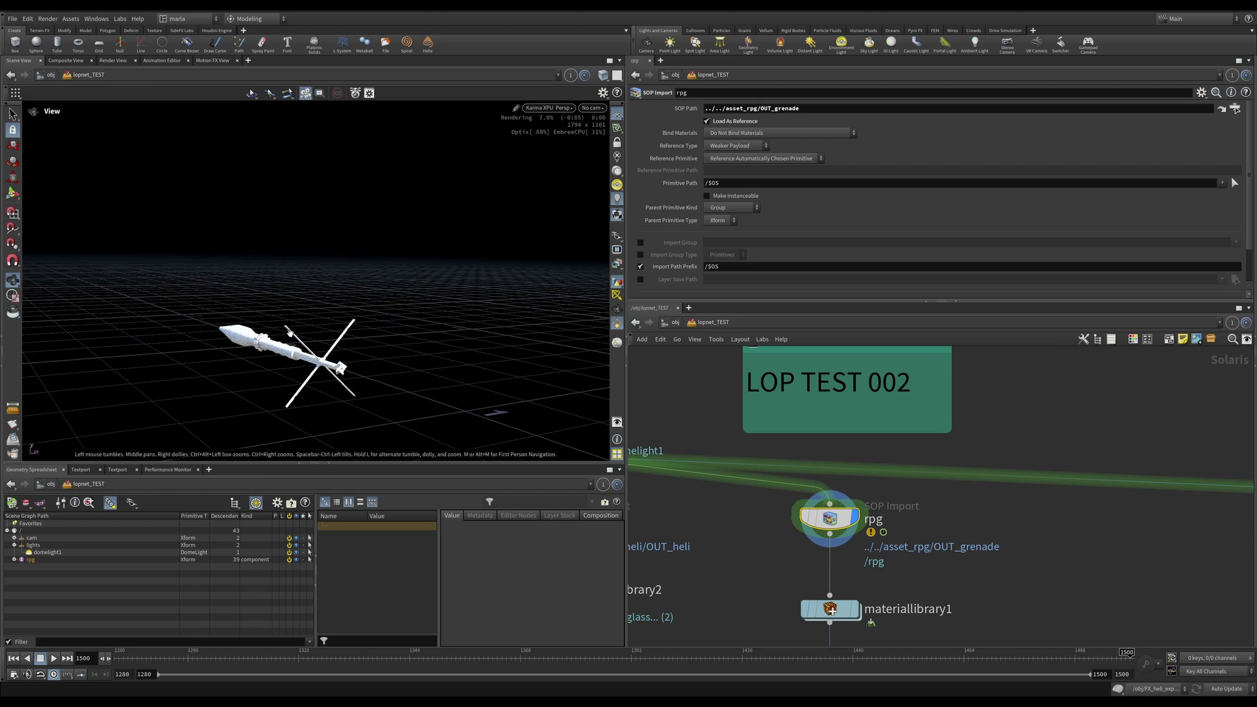
pyautogui.press('Return')
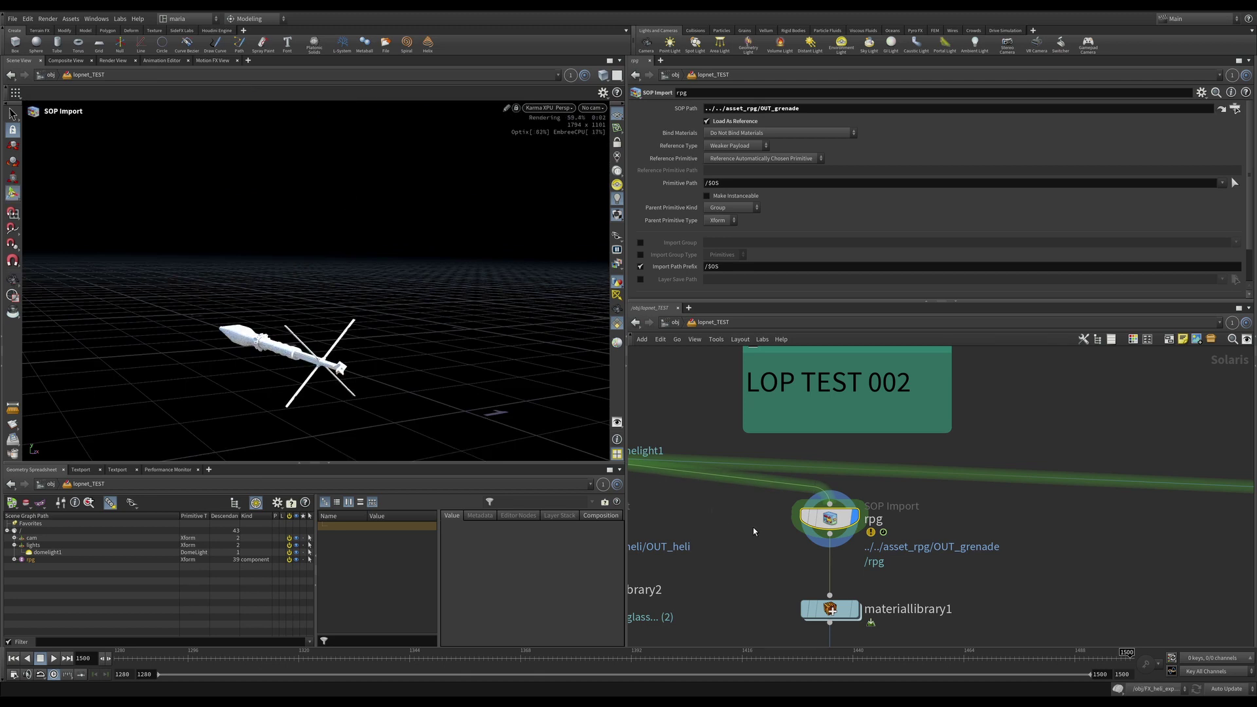
# - Pan and zoom the network to materiallibrary1 and assignmaterial2 beside the heli branch
pyautogui.scroll(-2, 754, 531)
pyautogui.moveTo(807, 511); pyautogui.dragTo(957, 554, button='middle')
pyautogui.moveTo(832, 398)
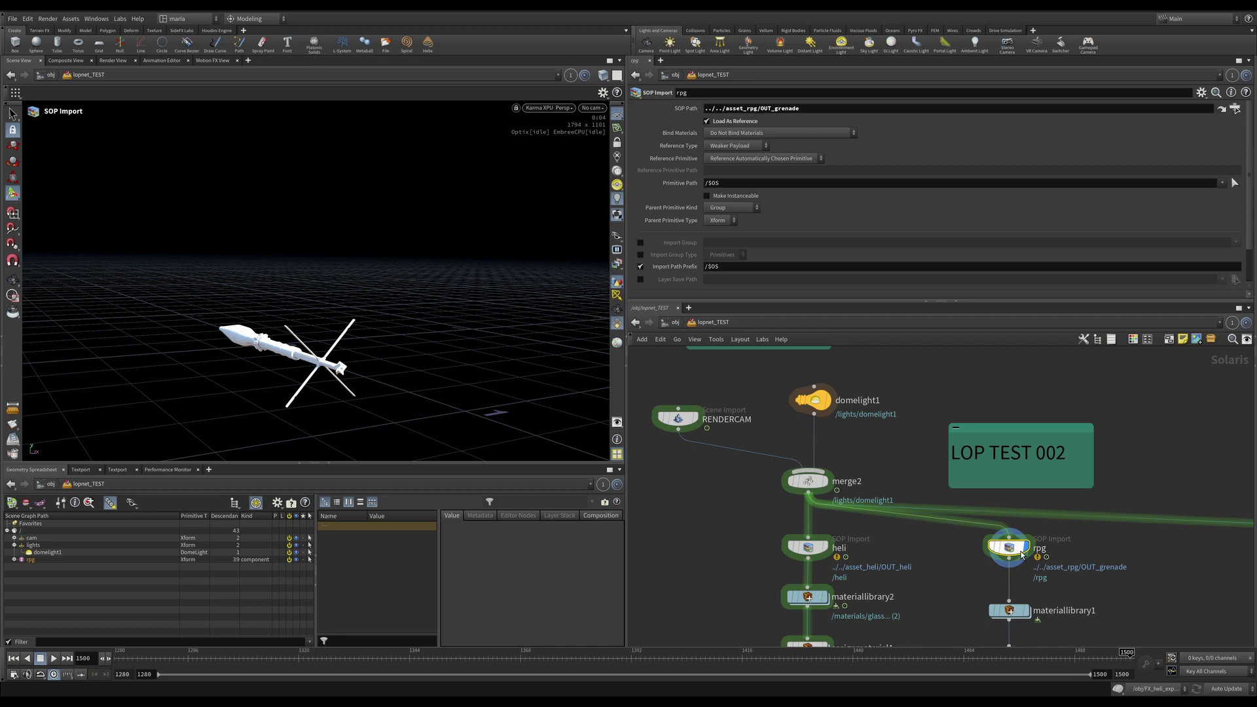
pyautogui.moveTo(1022, 556); pyautogui.dragTo(936, 476, button='middle')
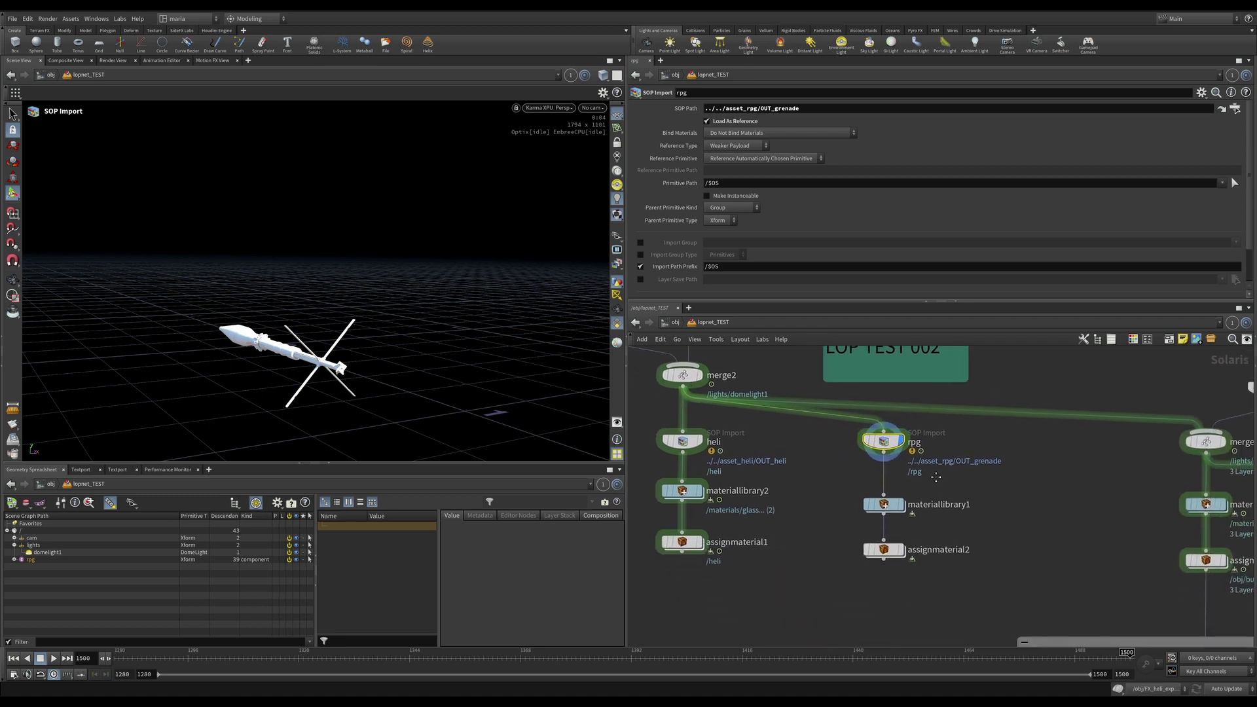
pyautogui.scroll(3, 886, 515)
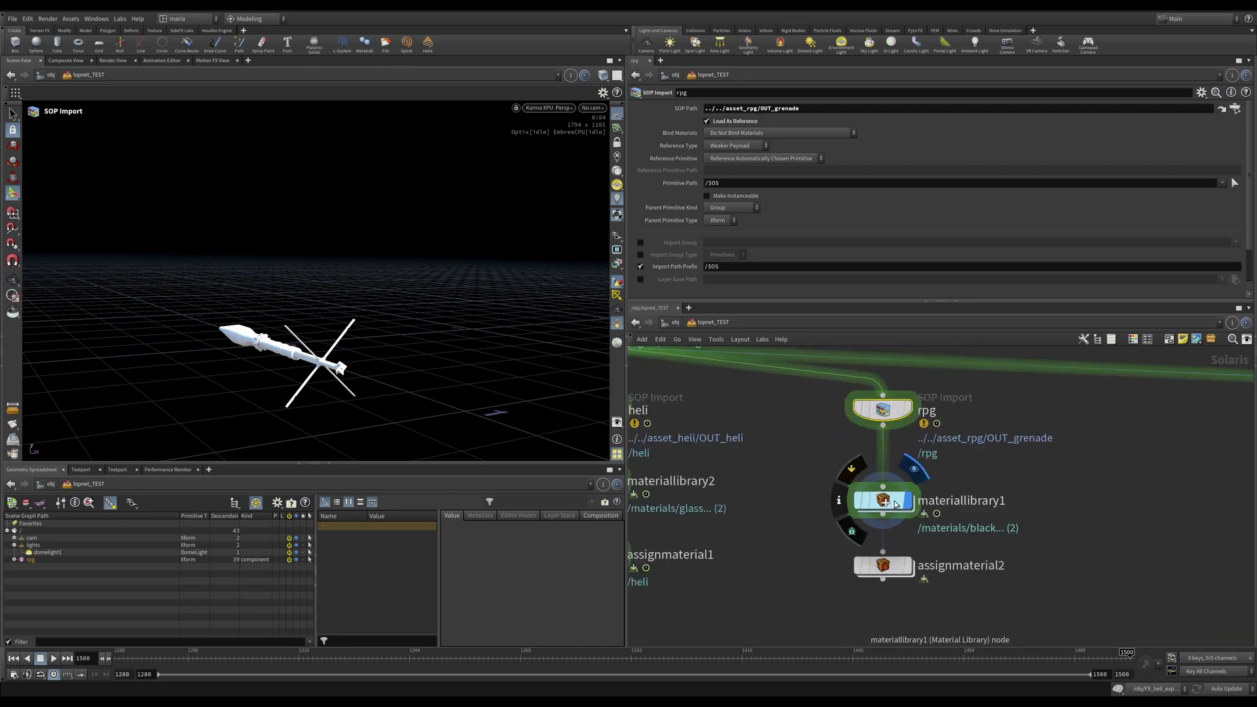
# - Inside materiallibrary1, inspect the green material's mtlxstandard_surface colour
pyautogui.click(896, 505)
pyautogui.doubleClick(896, 502)
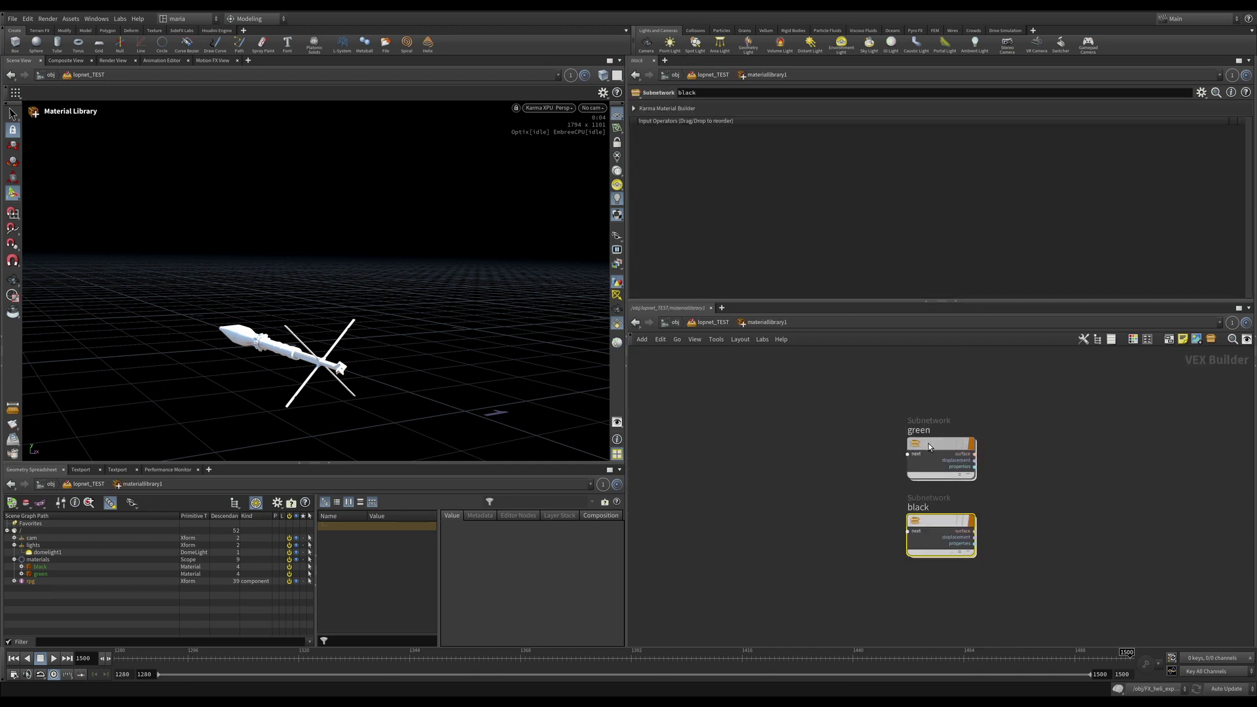
pyautogui.click(950, 455)
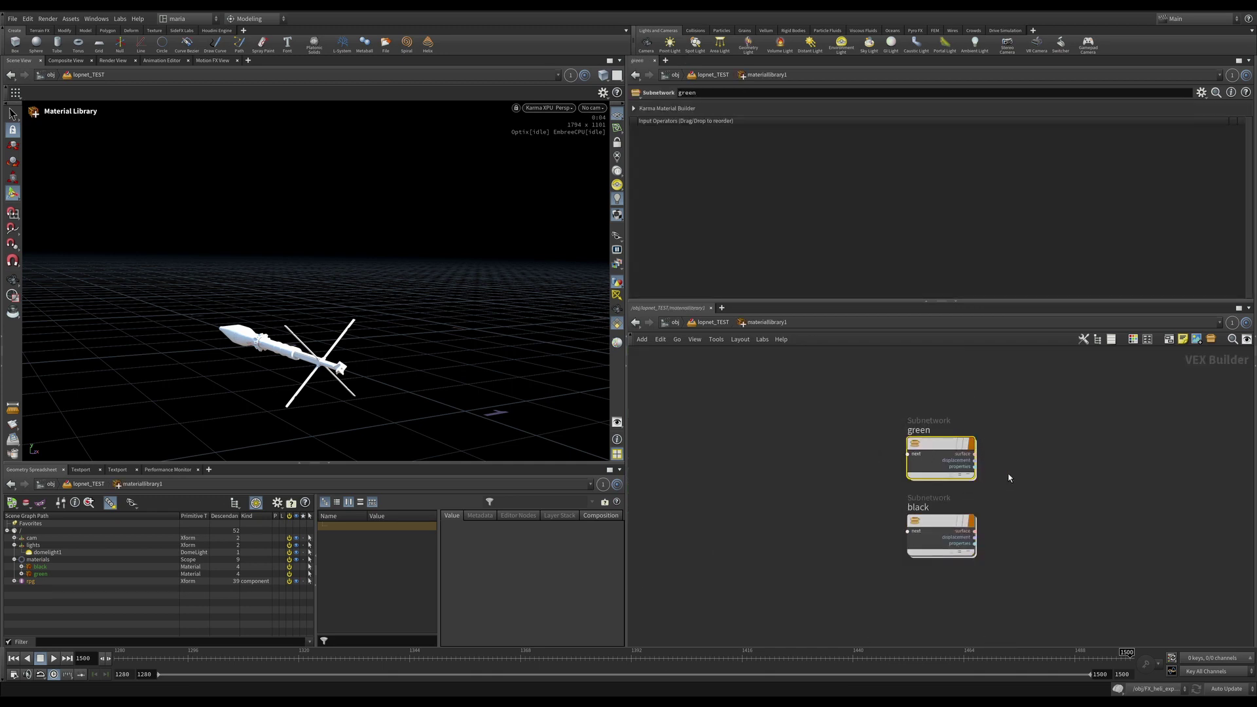
pyautogui.doubleClick(932, 447)
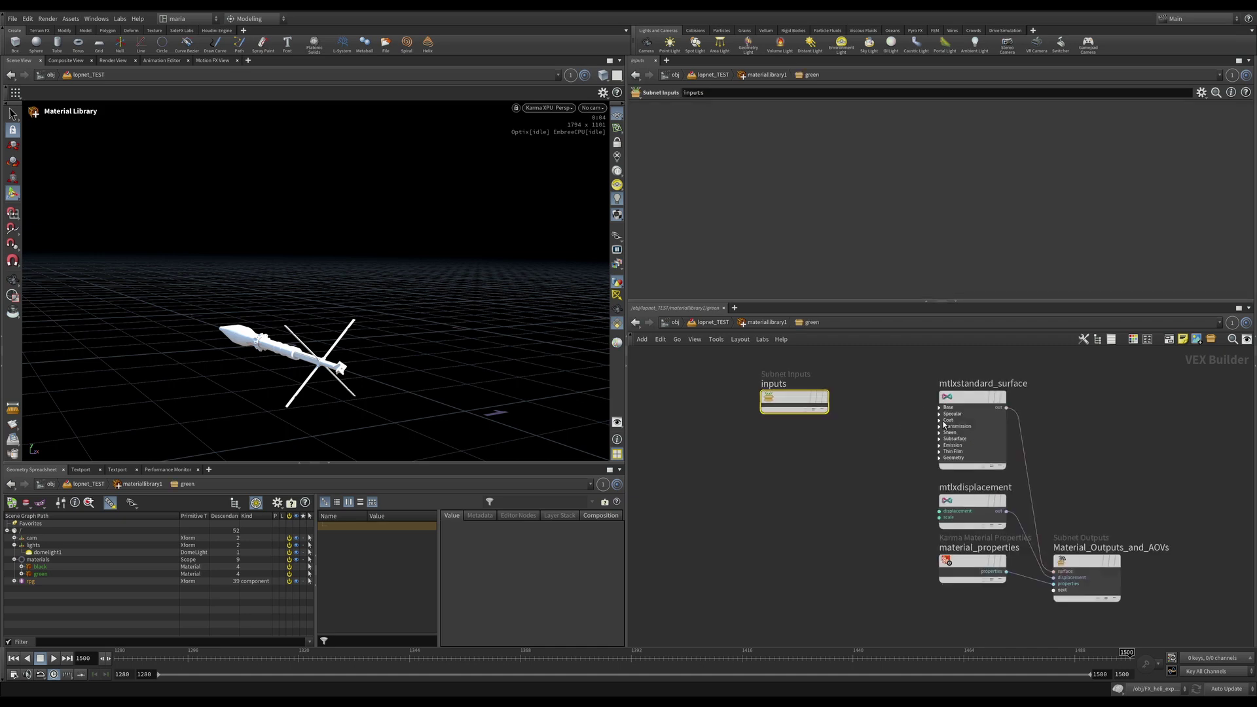
pyautogui.click(972, 401)
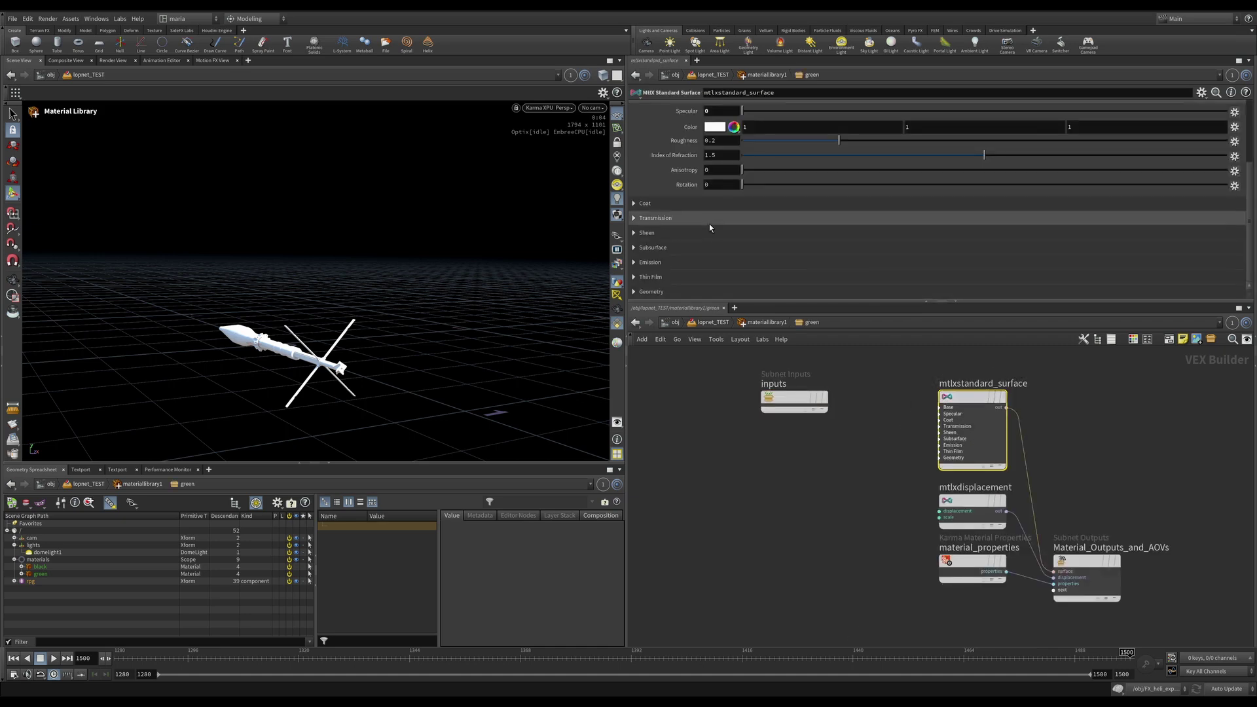
pyautogui.scroll(3, 720, 181)
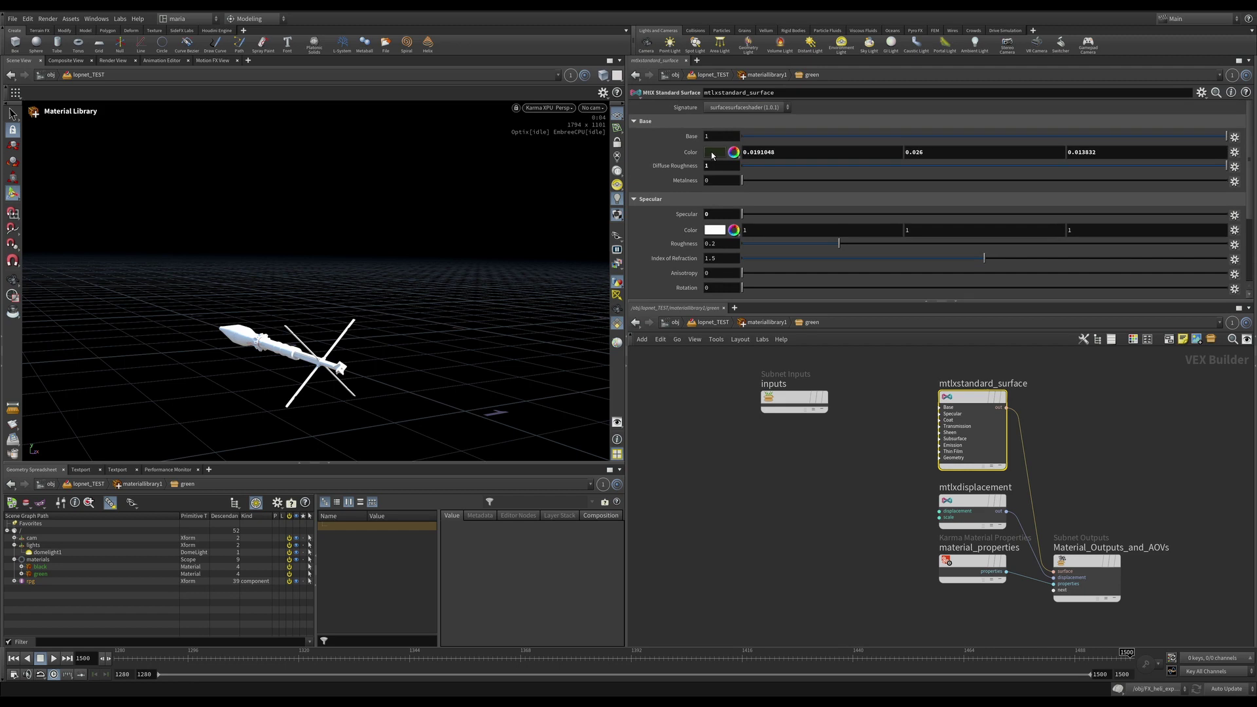
# - Inspect the black material's standard surface shader, then return to lopnet_TEST
pyautogui.press('u')
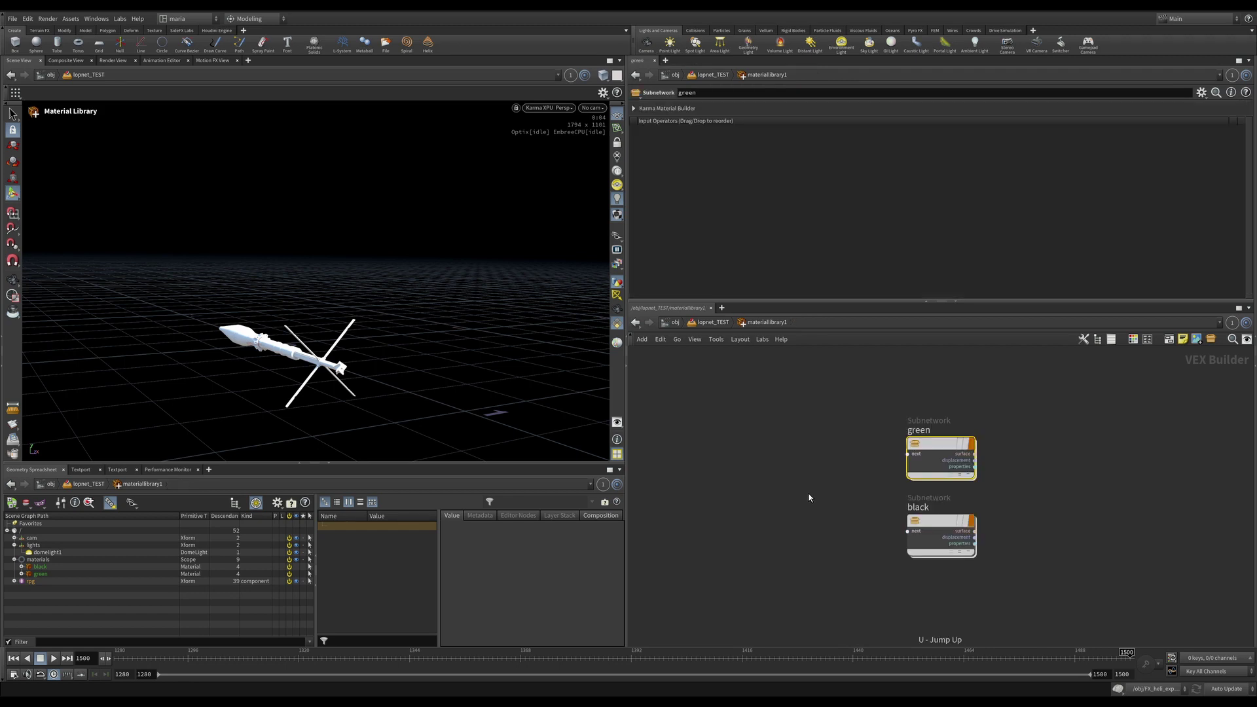
pyautogui.doubleClick(944, 517)
pyautogui.moveTo(957, 414); pyautogui.dragTo(960, 413)
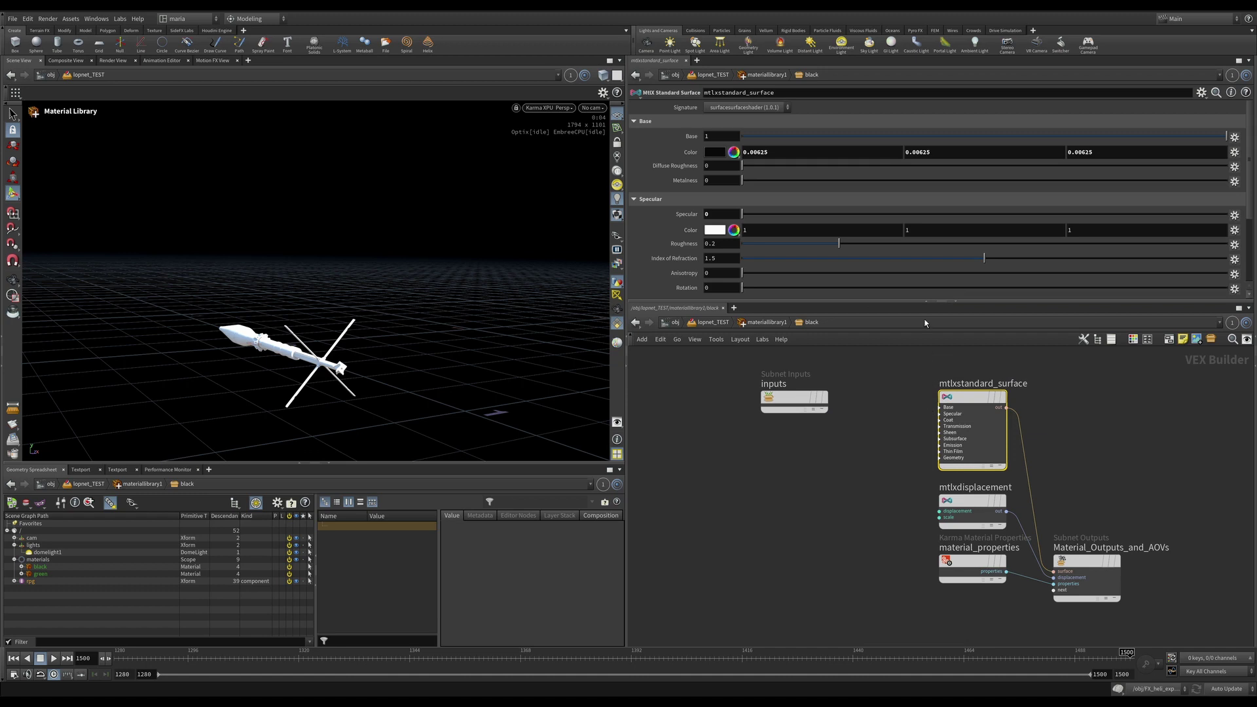
pyautogui.press('u')
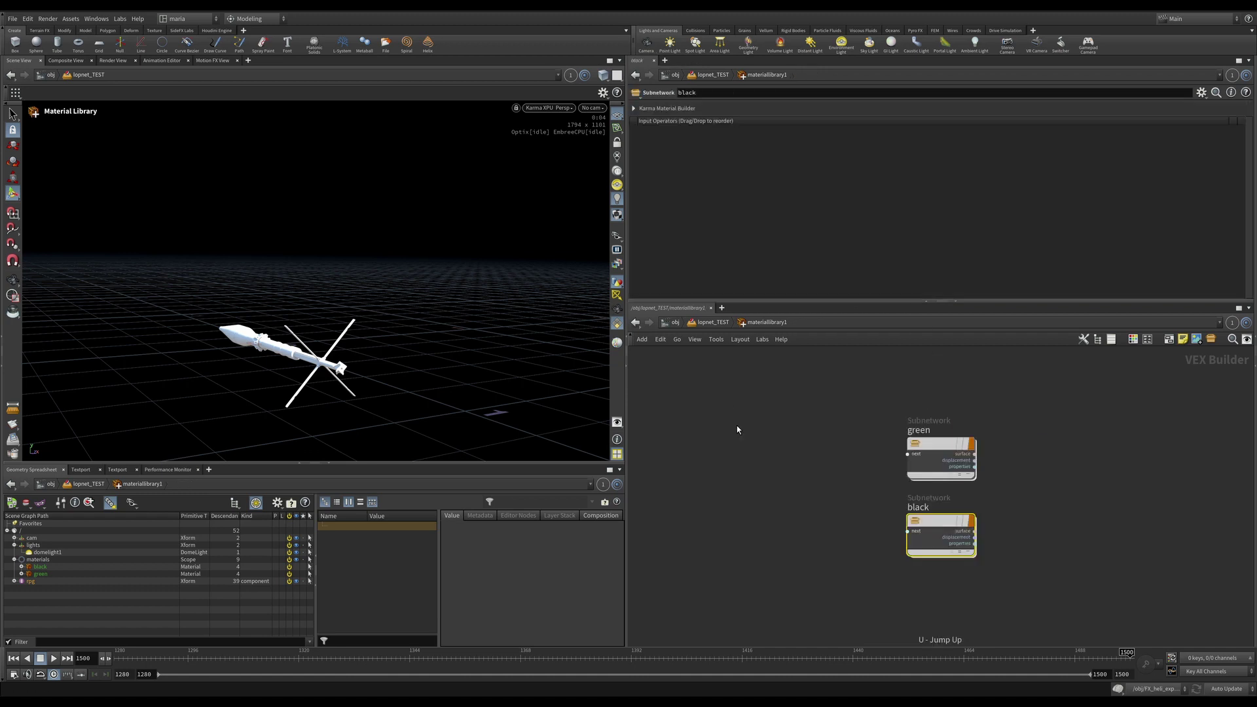
pyautogui.press('u')
# - Display assignmaterial2 and orbit around the grenade with its green material
pyautogui.click(907, 566)
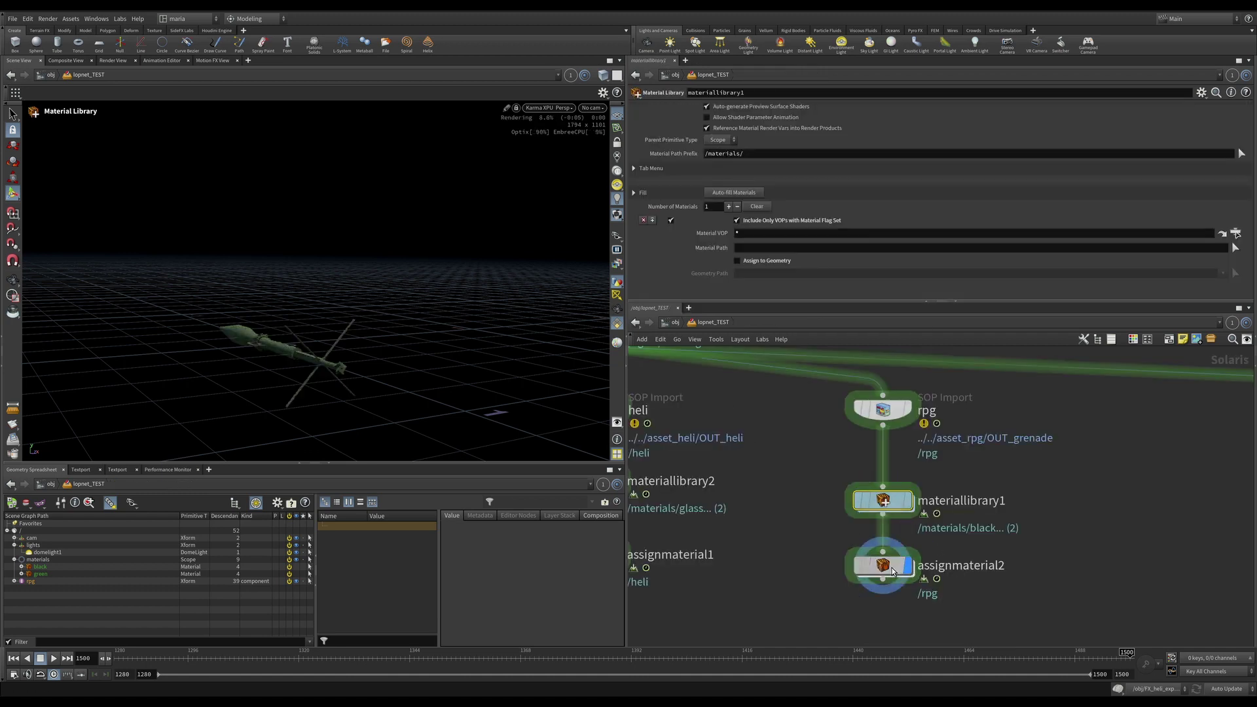
pyautogui.click(895, 571)
pyautogui.press('Escape')
pyautogui.moveTo(305, 362); pyautogui.dragTo(313, 308)
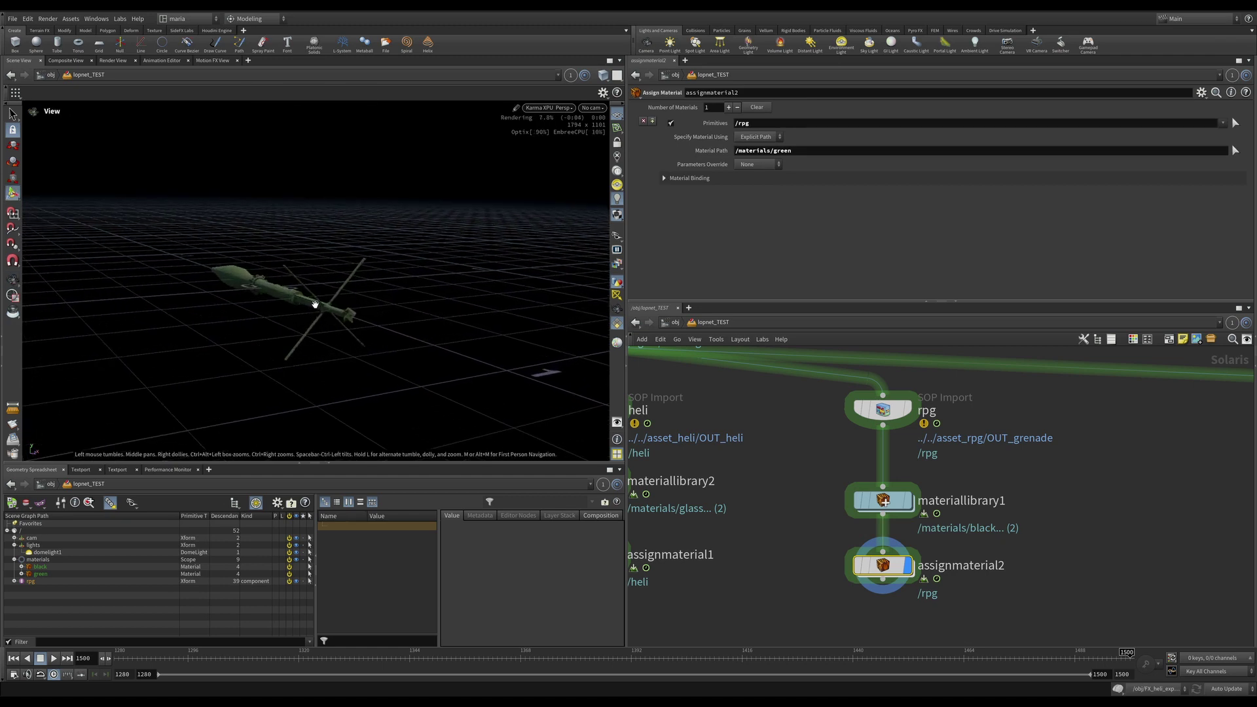
pyautogui.press('Return')
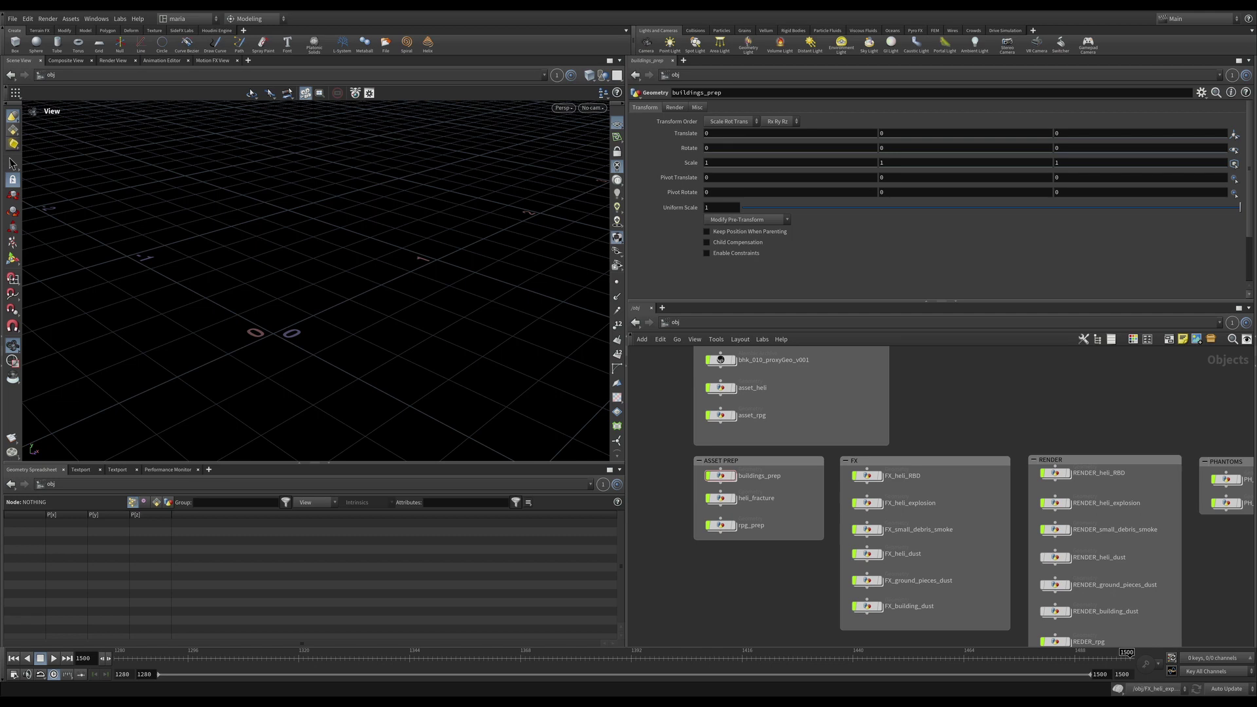
# - Dive into buildings_prep and zoom onto object_merge1 and its split_ground chain
pyautogui.doubleClick(722, 482)
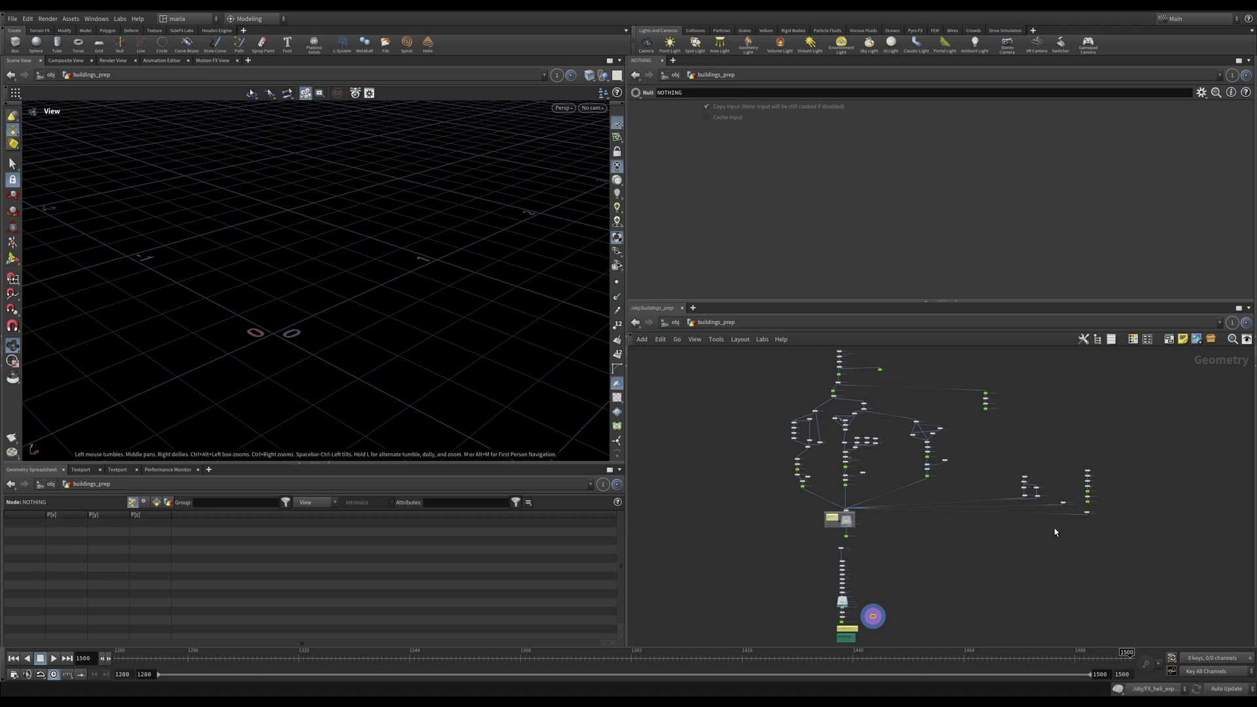
pyautogui.scroll(3, 888, 409)
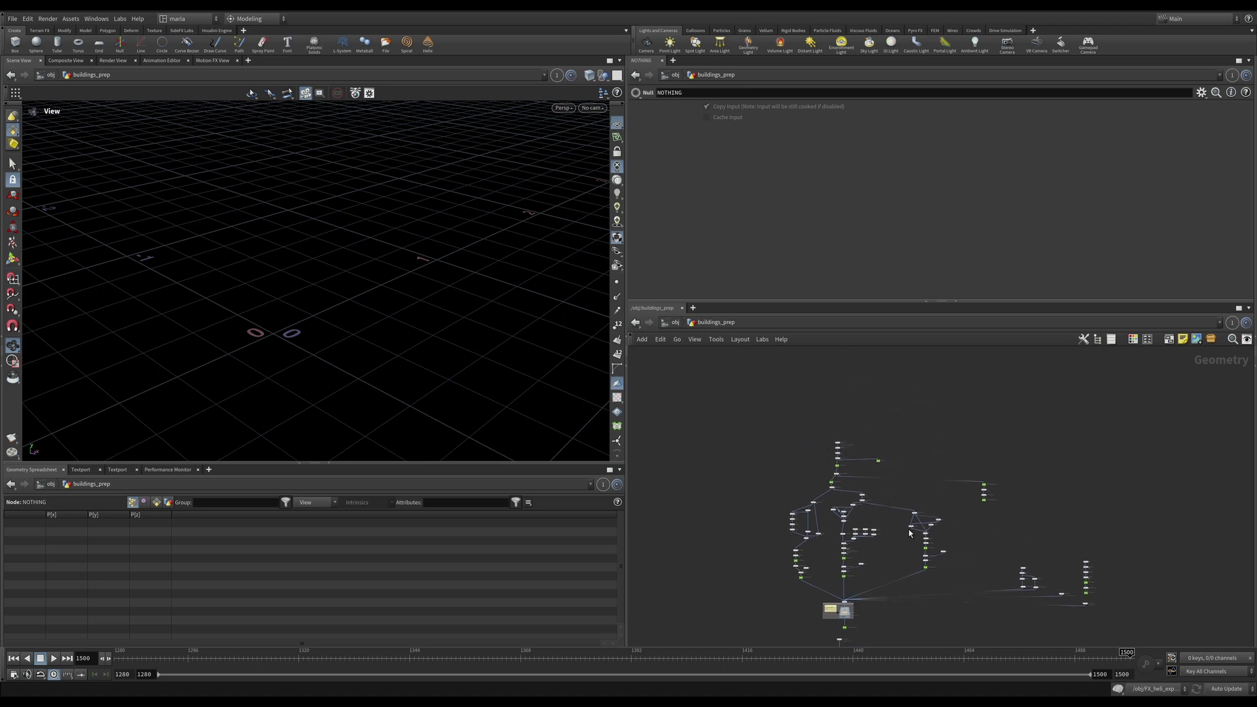
pyautogui.scroll(10, 837, 428)
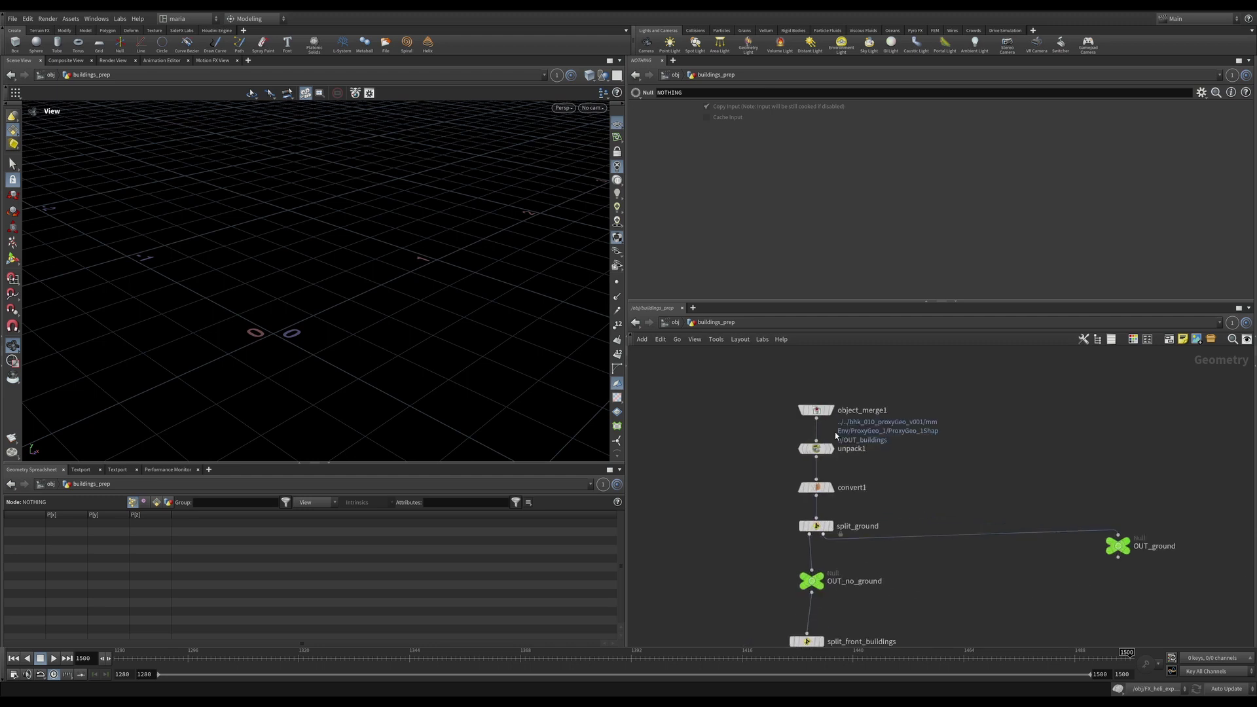
# - Display object_merge1 through the shot camera with lighting on and the spreadsheet hidden
pyautogui.click(834, 411)
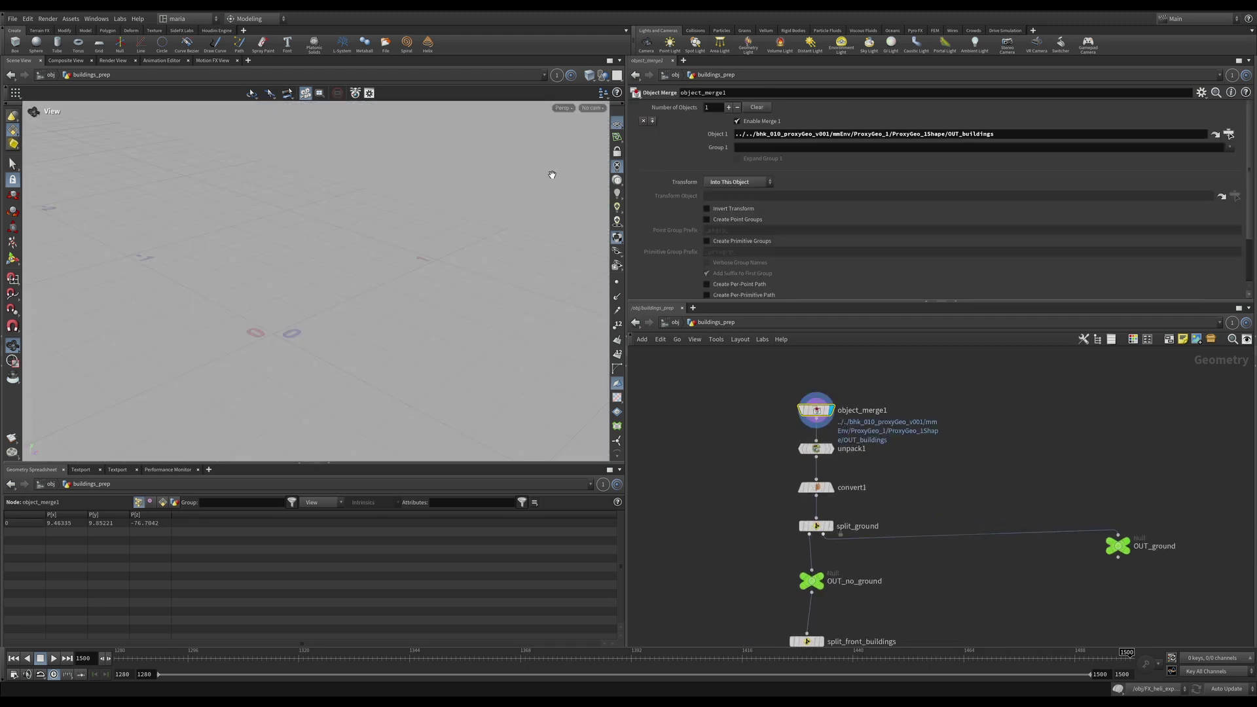
pyautogui.click(597, 110)
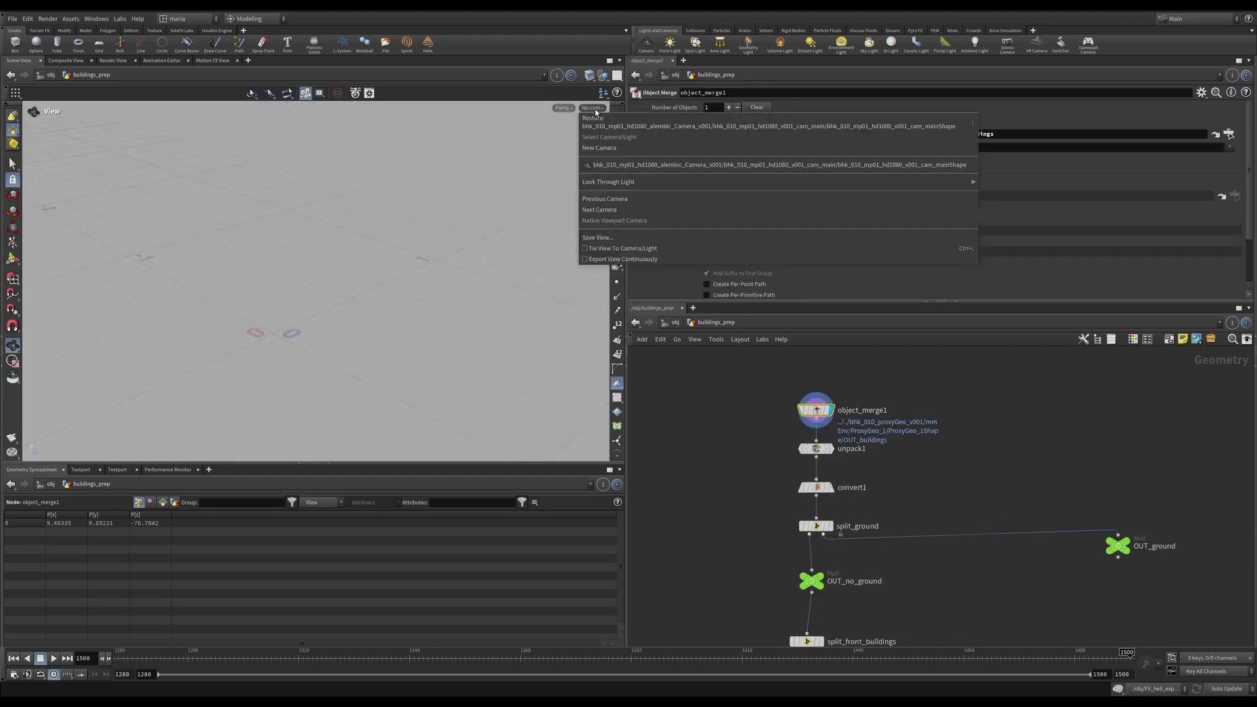
pyautogui.click(605, 164)
pyautogui.click(617, 180)
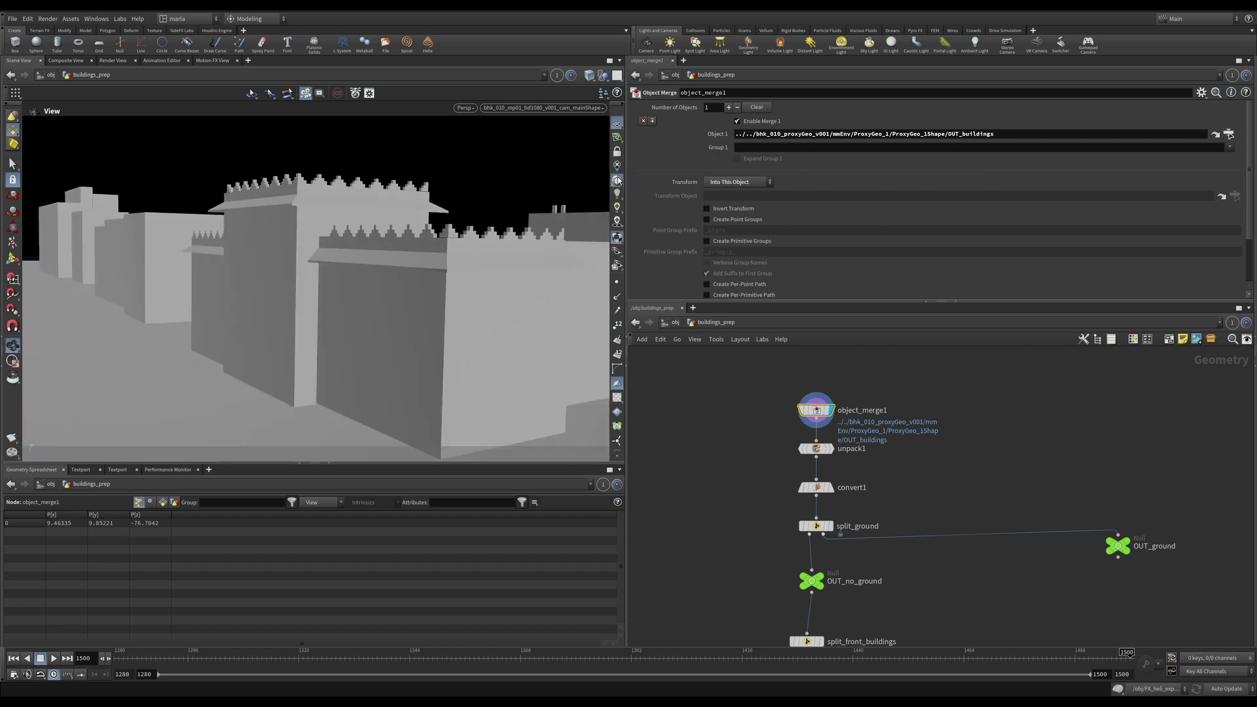
pyautogui.click(330, 467)
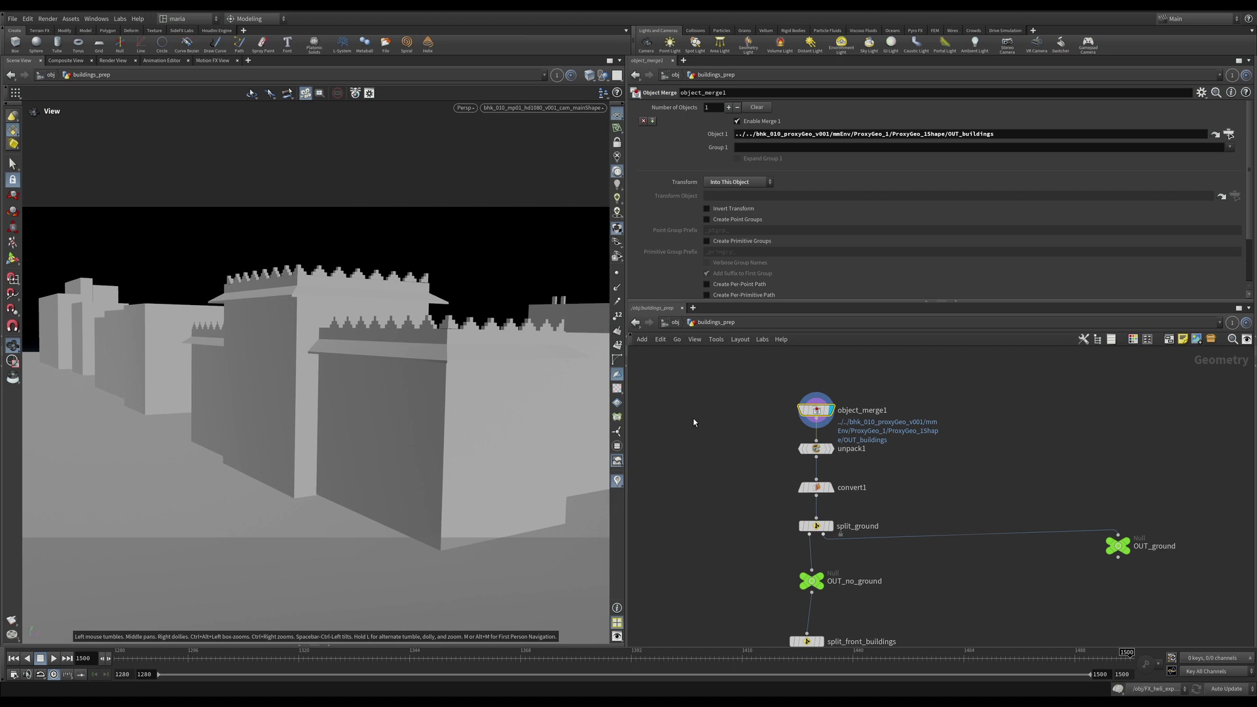
pyautogui.scroll(-1, 799, 446)
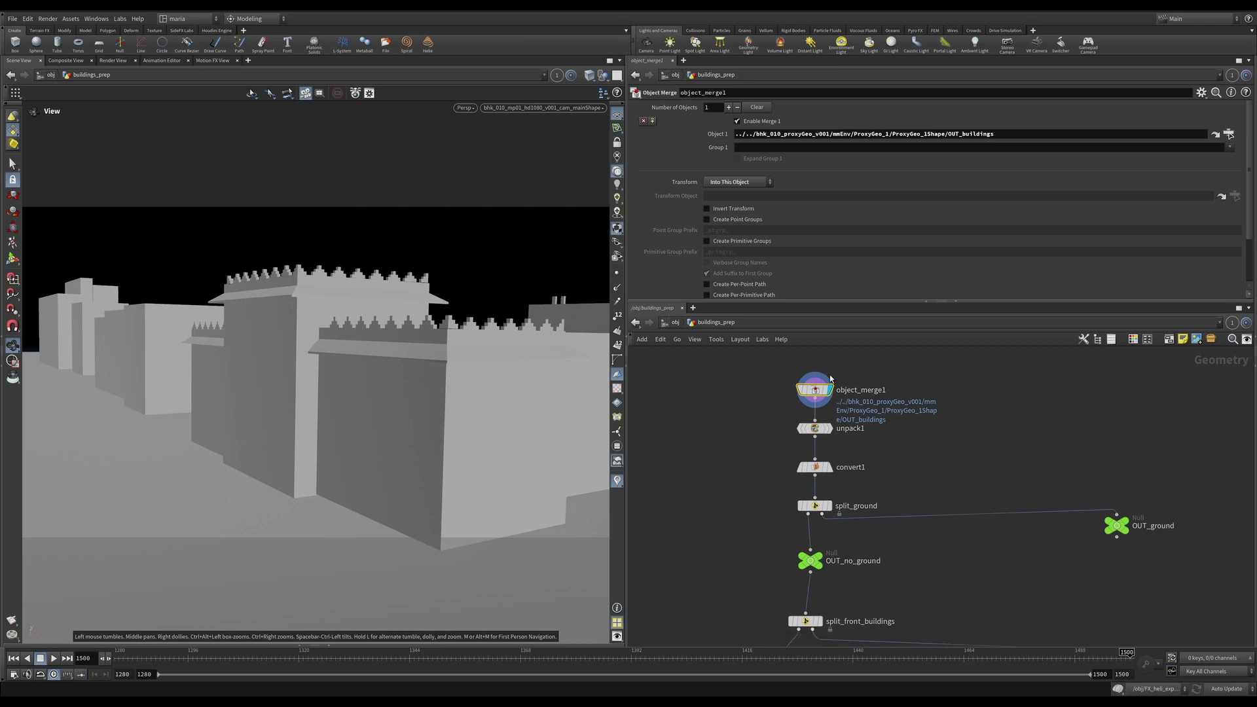
# - Check the geometry info summaries of object_merge1, unpack1 and convert1
pyautogui.middleClick(817, 391)
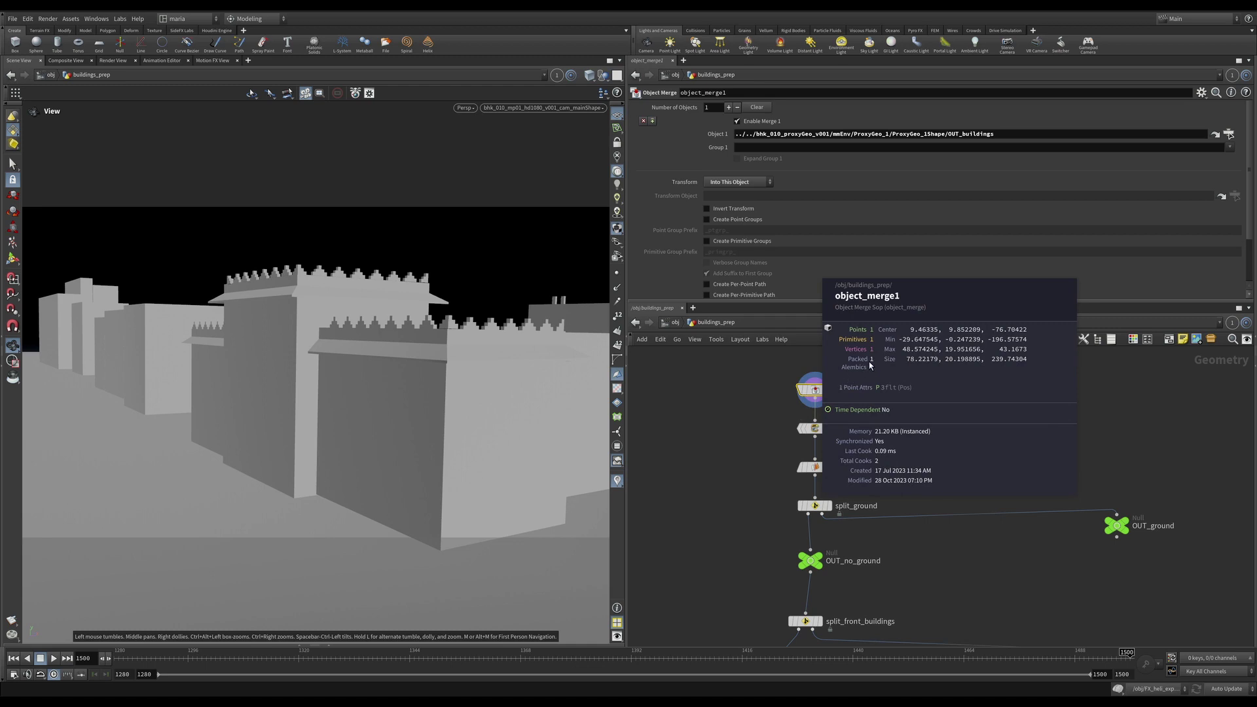
pyautogui.click(814, 432)
pyautogui.middleClick(814, 432)
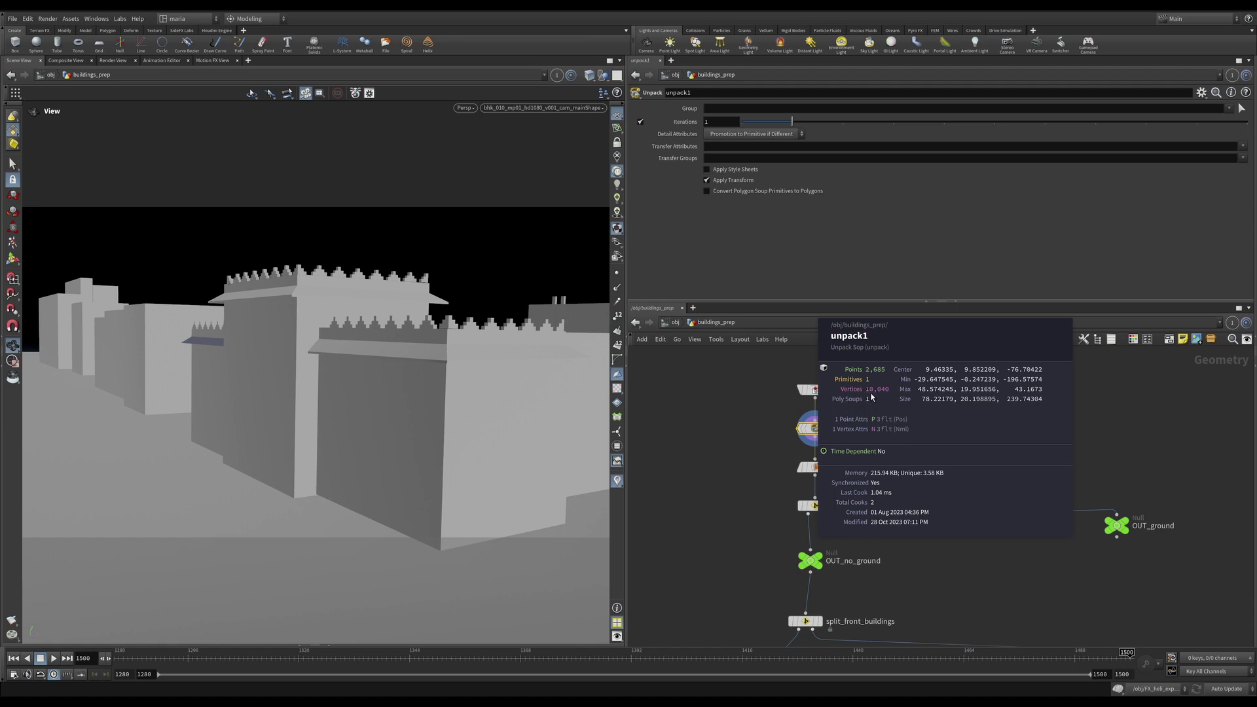
pyautogui.click(818, 469)
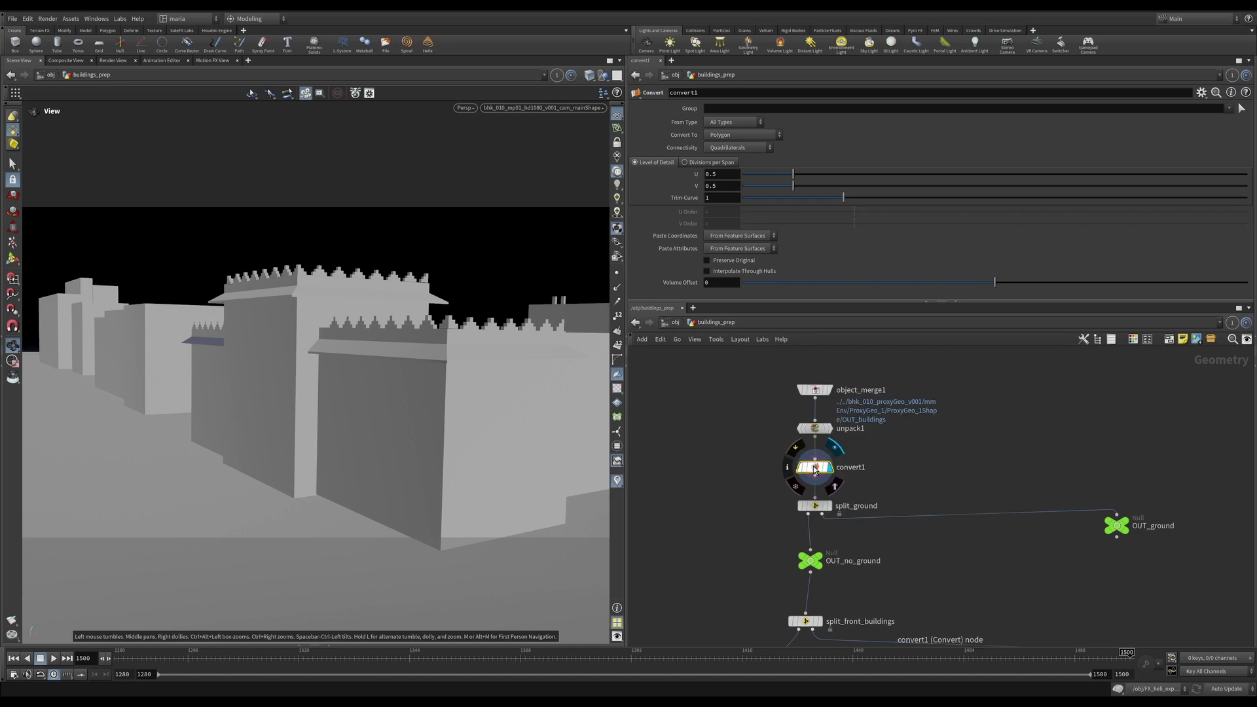
pyautogui.middleClick(815, 470)
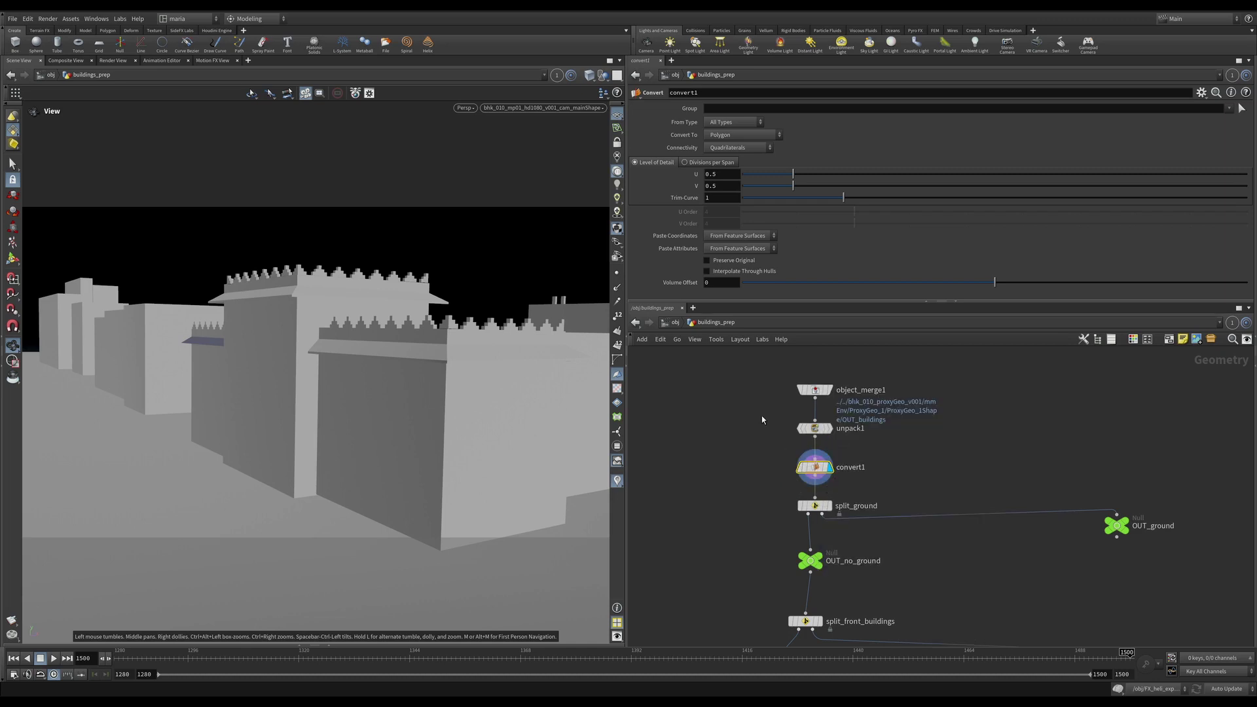
# - Zoom in to inspect the wall ledge, then return to the shot camera view
pyautogui.scroll(3, 328, 297)
pyautogui.scroll(2, 252, 360)
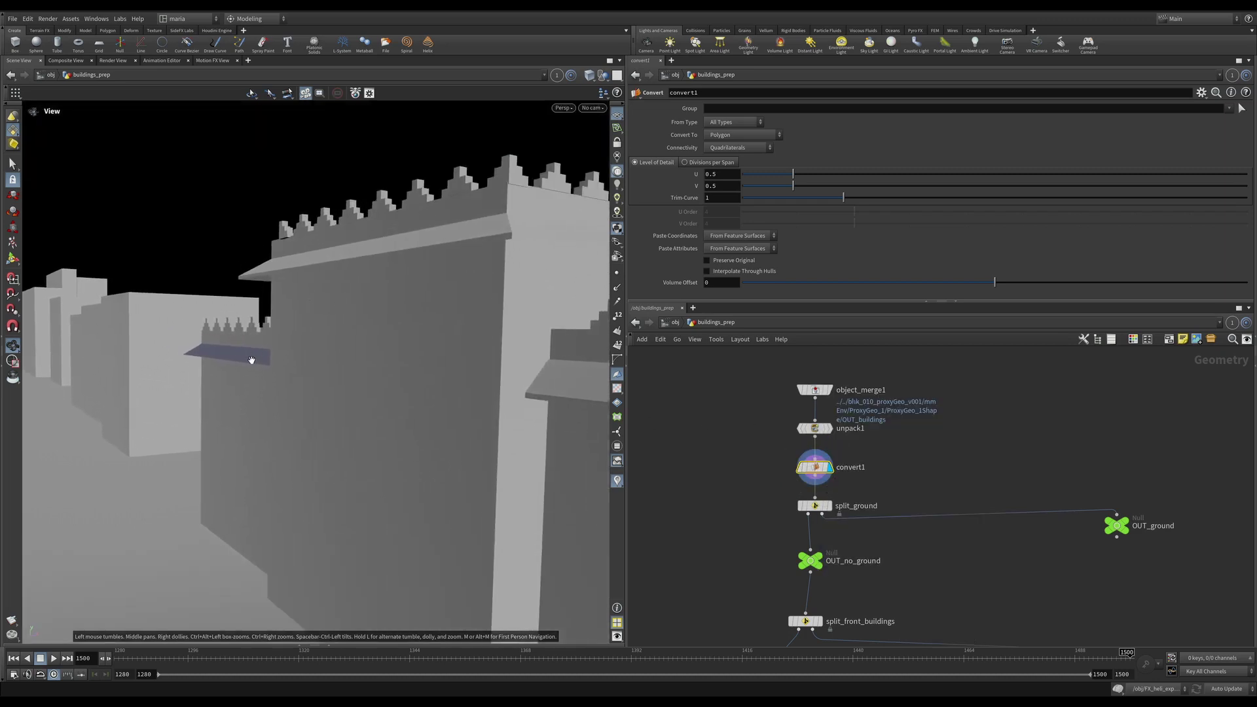
pyautogui.scroll(3, 337, 373)
pyautogui.scroll(2, 350, 372)
pyautogui.moveTo(351, 372); pyautogui.dragTo(242, 413)
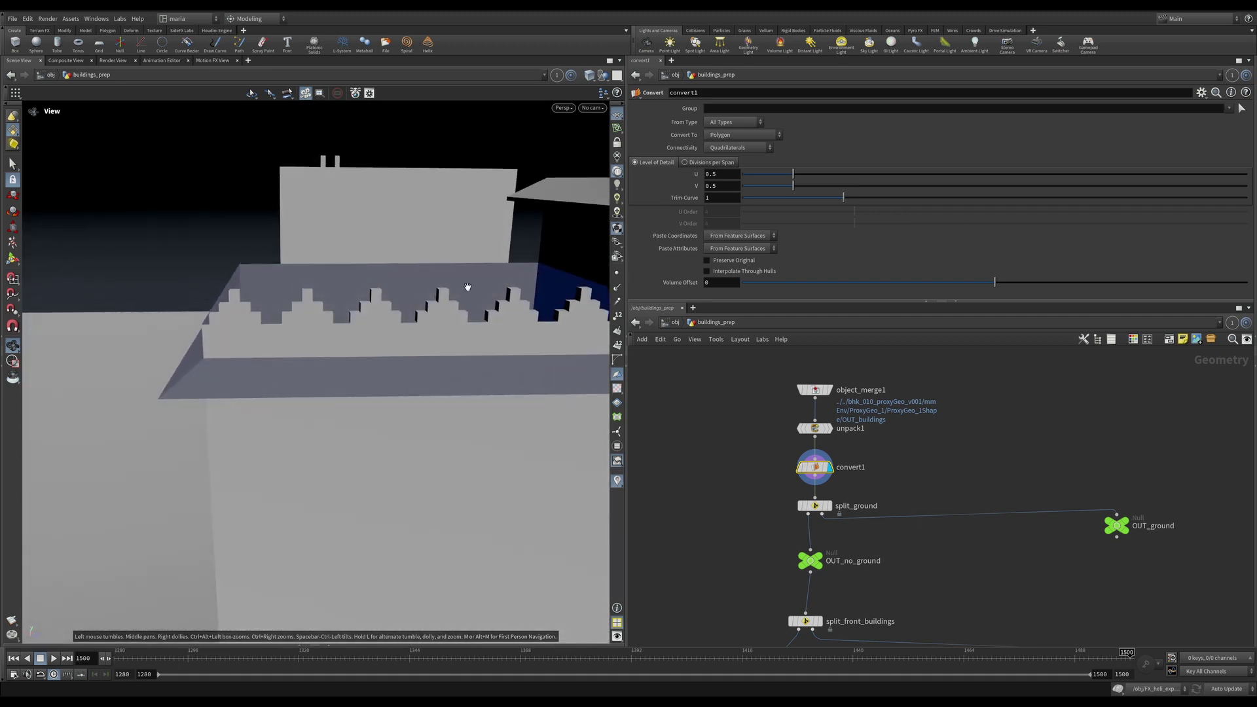
pyautogui.click(593, 107)
pyautogui.click(615, 165)
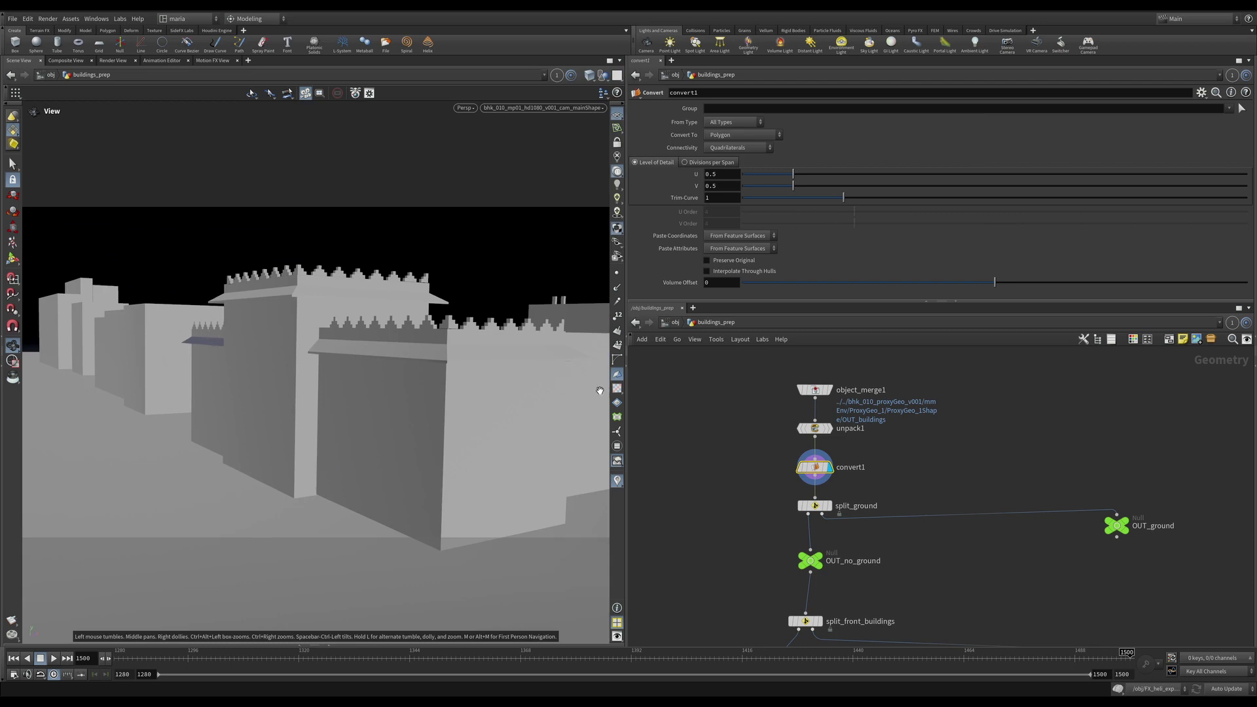
pyautogui.moveTo(777, 511); pyautogui.dragTo(778, 473, button='middle')
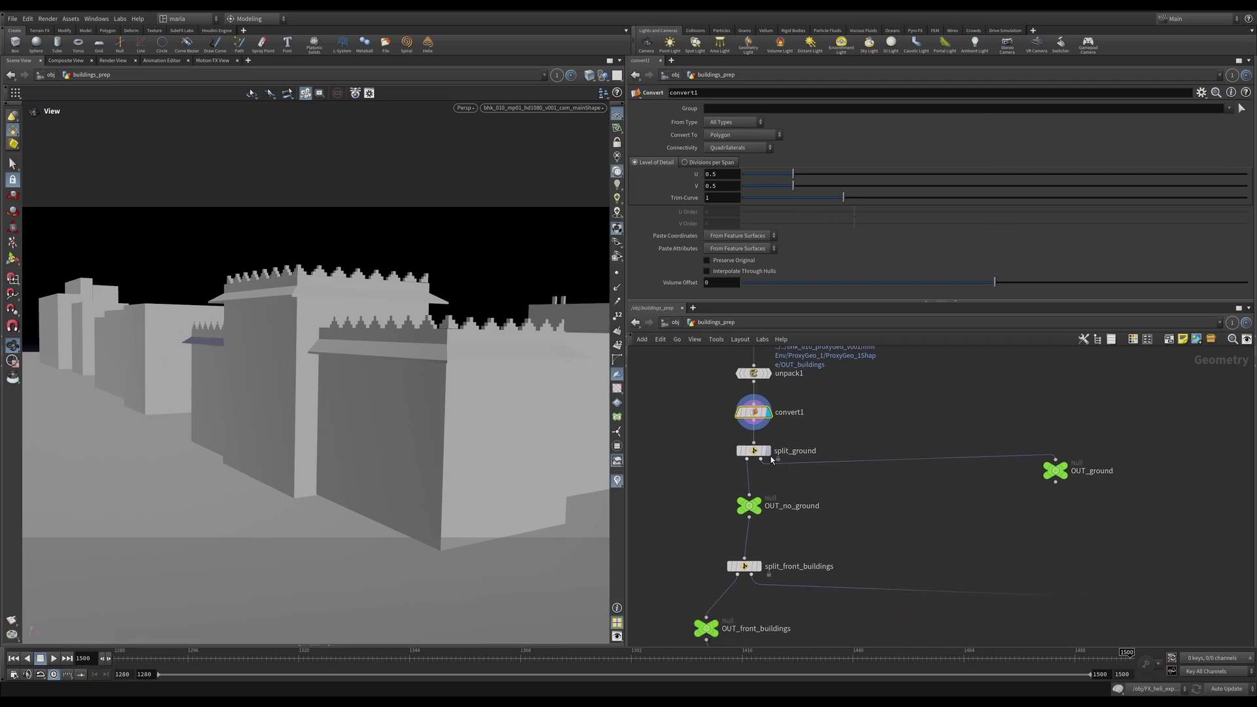
# - Display split_ground and its separated ground geometry
pyautogui.click(767, 452)
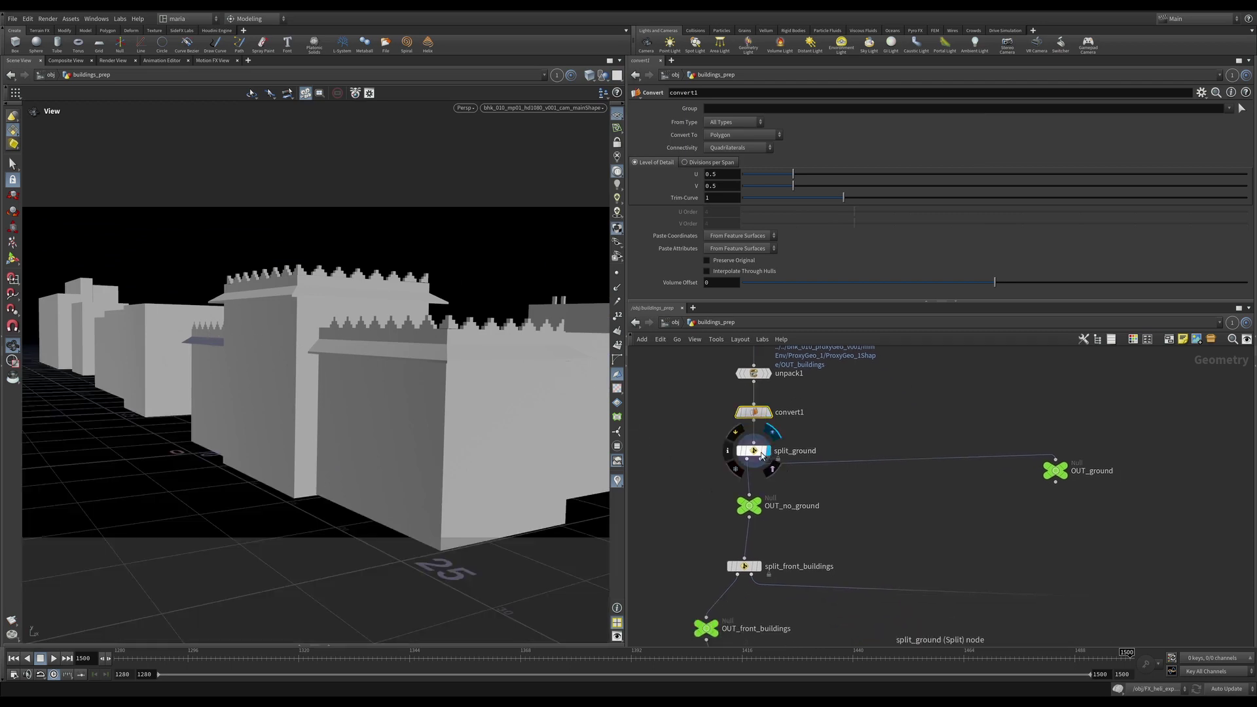
pyautogui.click(1072, 475)
pyautogui.moveTo(1060, 479); pyautogui.dragTo(1073, 497)
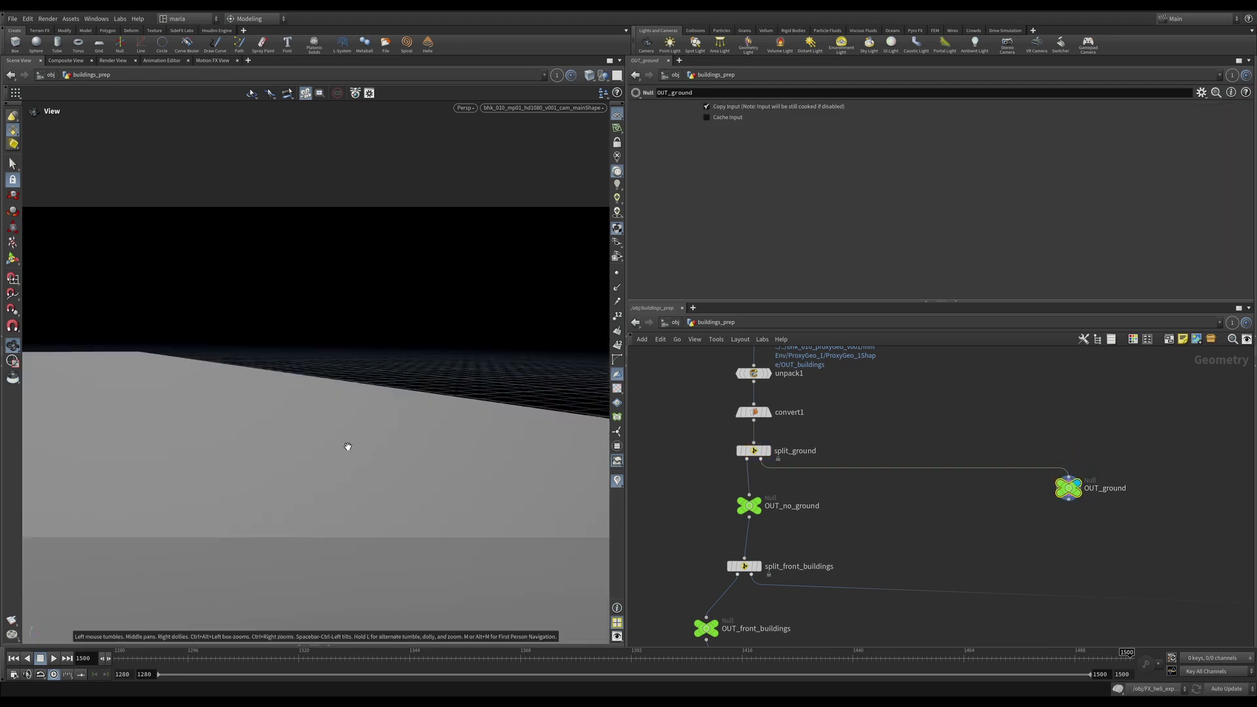
# - Display OUT_no_ground, then only the front buildings from OUT_front_buildings
pyautogui.moveTo(935, 503); pyautogui.dragTo(992, 413, button='middle')
pyautogui.click(821, 415)
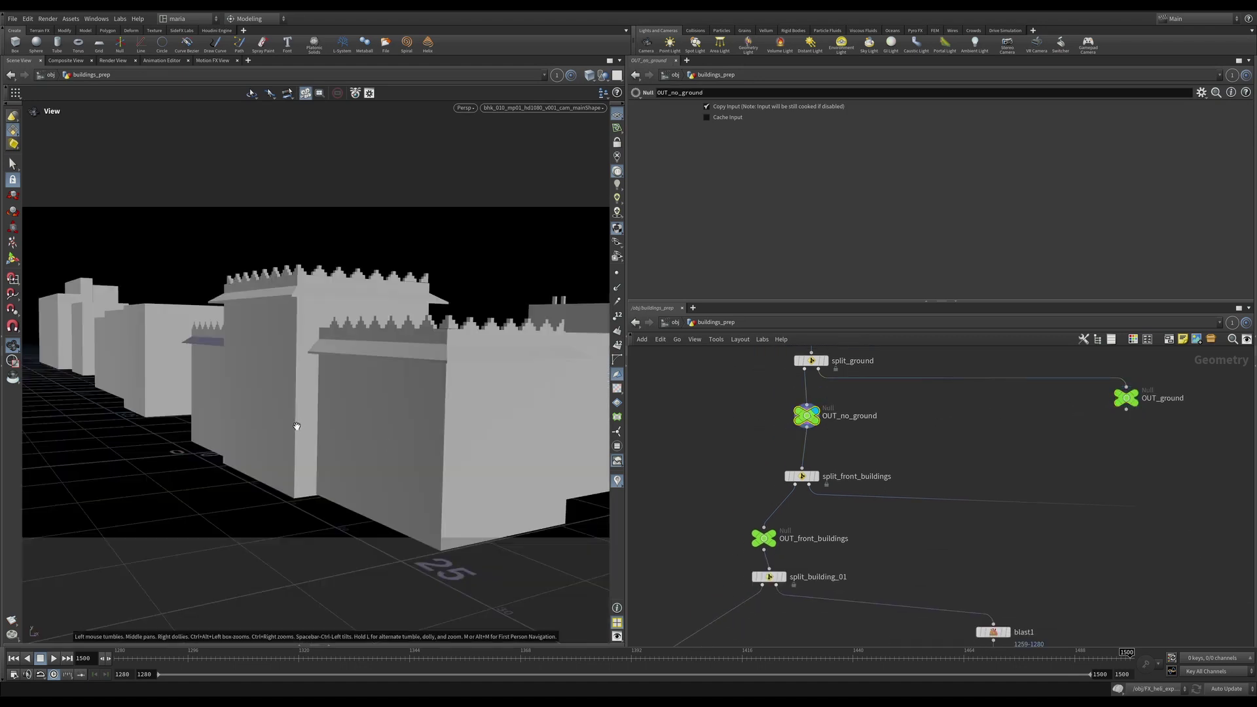
pyautogui.moveTo(792, 514); pyautogui.dragTo(821, 444, button='middle')
pyautogui.click(792, 470)
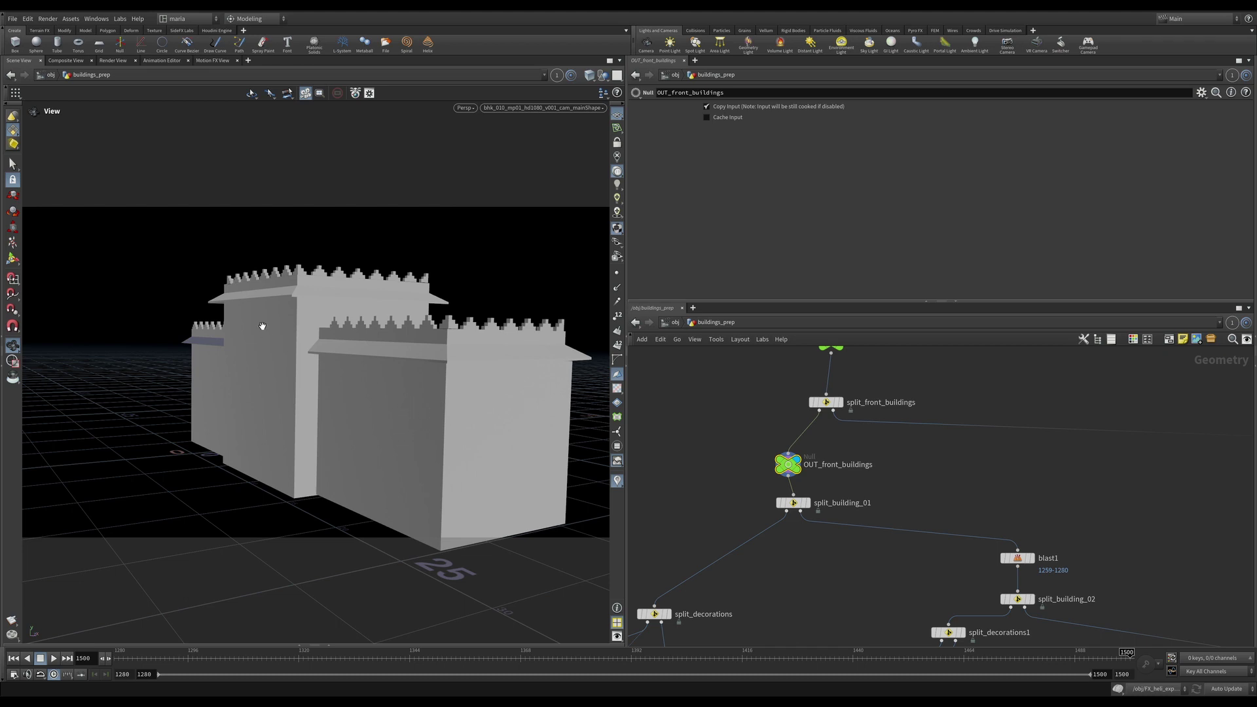
pyautogui.moveTo(782, 463); pyautogui.dragTo(787, 465)
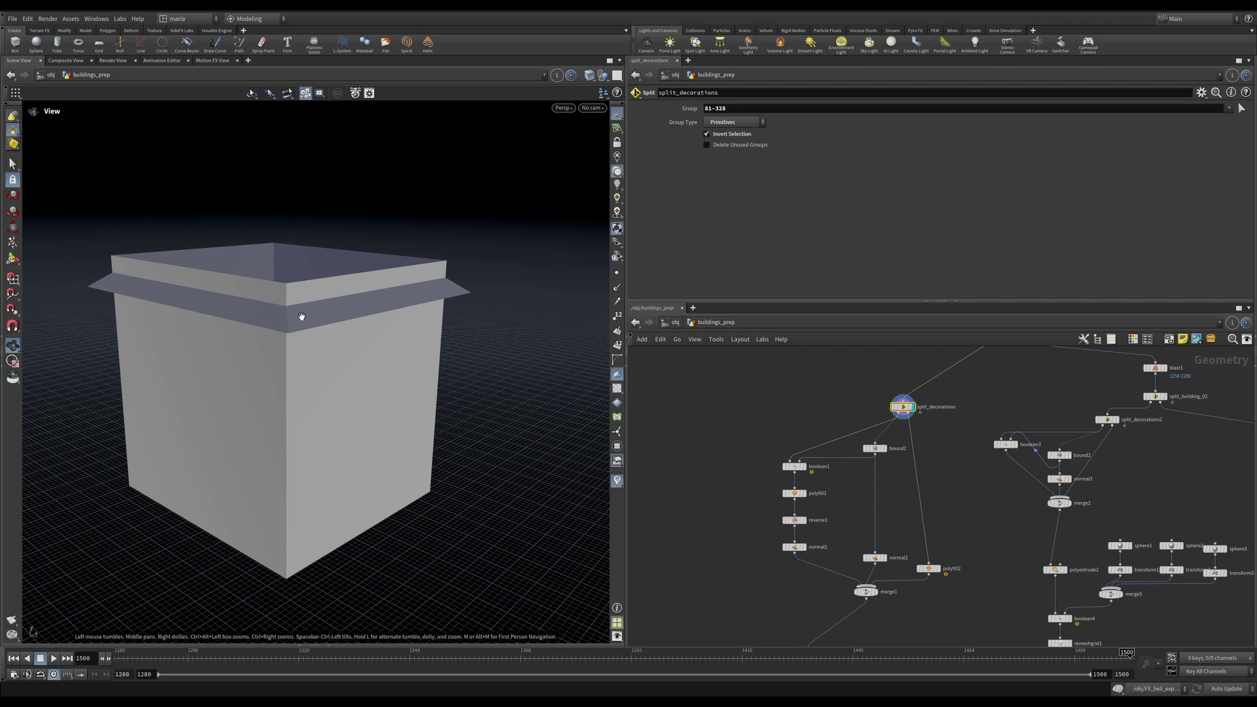
# - Display split_decorations' crenellations, then bound1's bounding box and its padding settings
pyautogui.moveTo(326, 316); pyautogui.dragTo(265, 325)
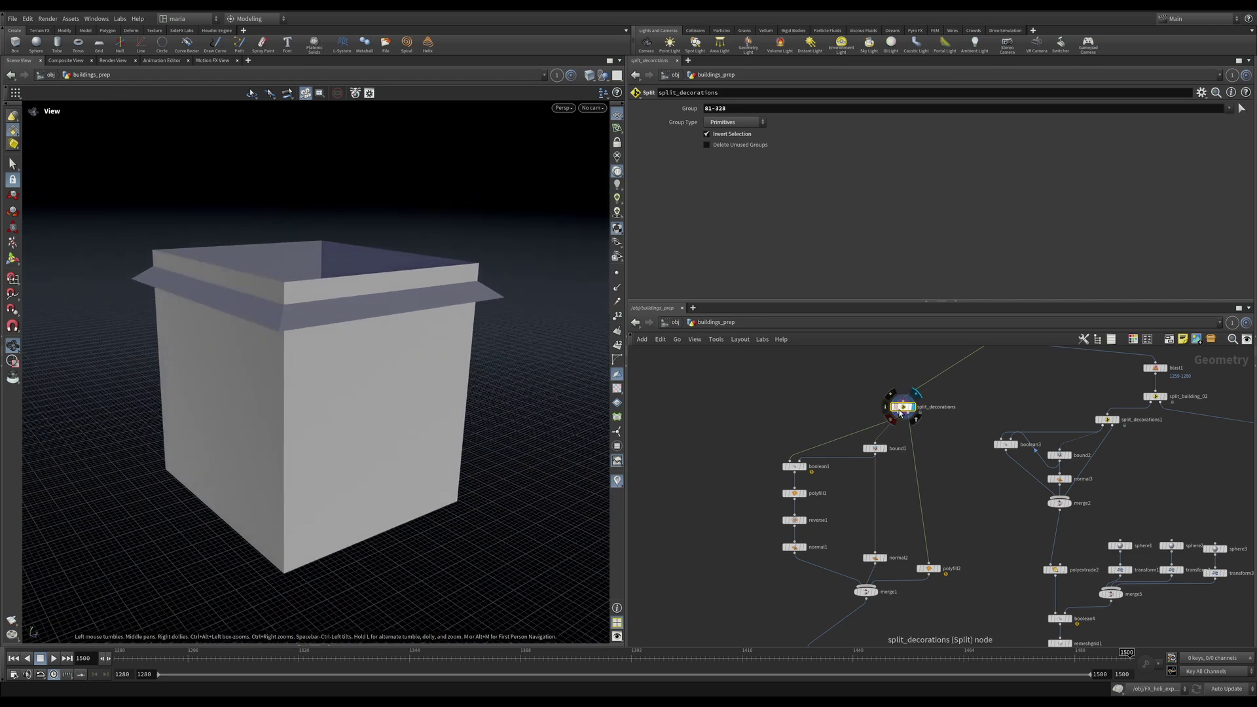
pyautogui.click(909, 410)
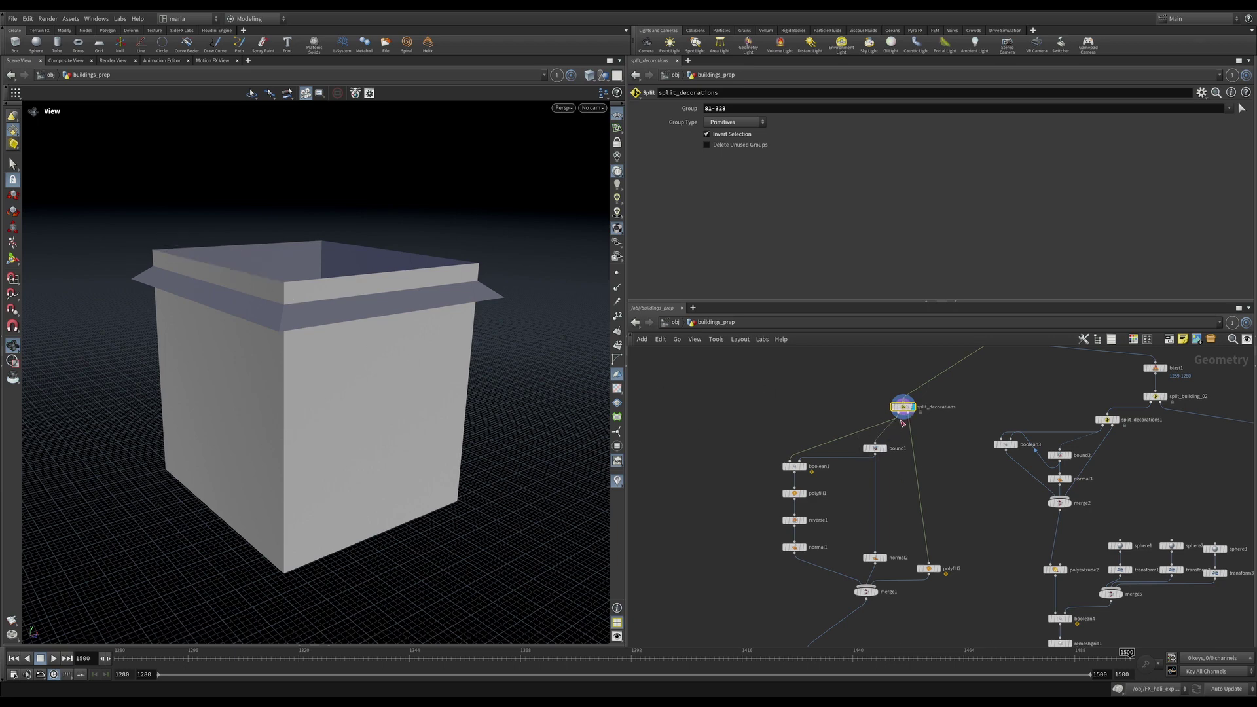
pyautogui.click(888, 450)
pyautogui.click(875, 448)
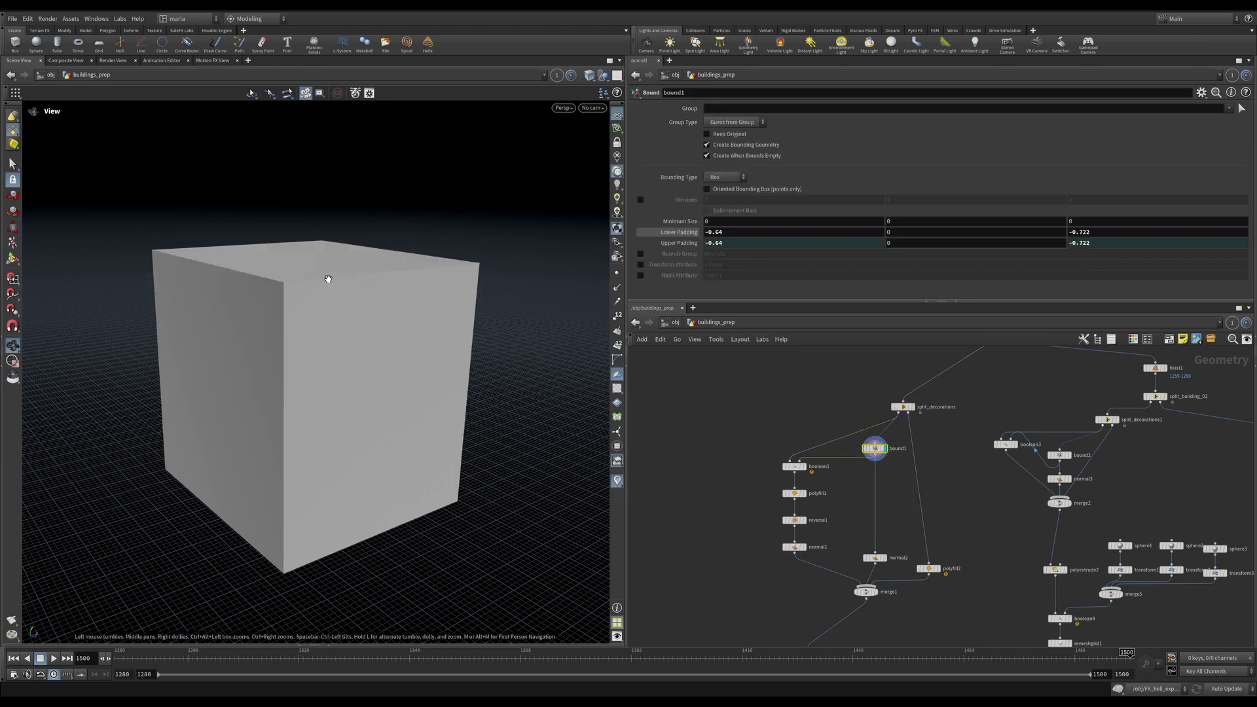
pyautogui.click(910, 408)
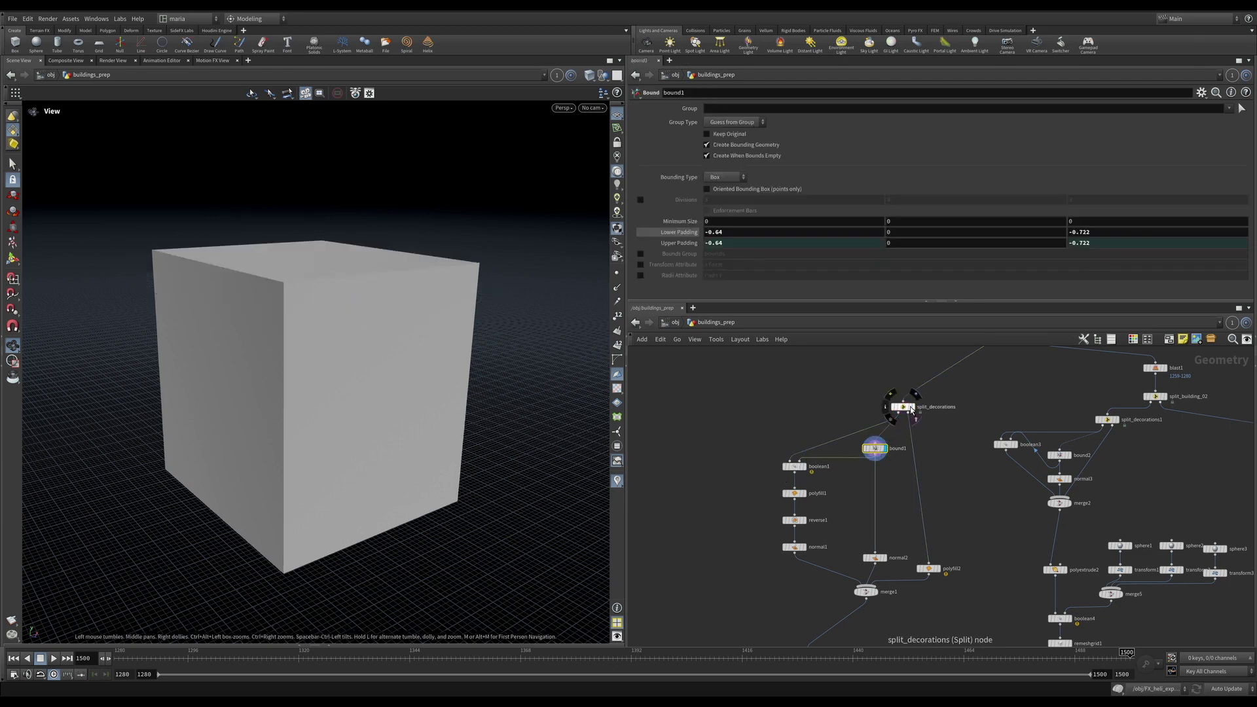
pyautogui.moveTo(371, 313)
pyautogui.mouseDown()
pyautogui.moveTo(309, 300)
pyautogui.moveTo(376, 304)
pyautogui.mouseUp()
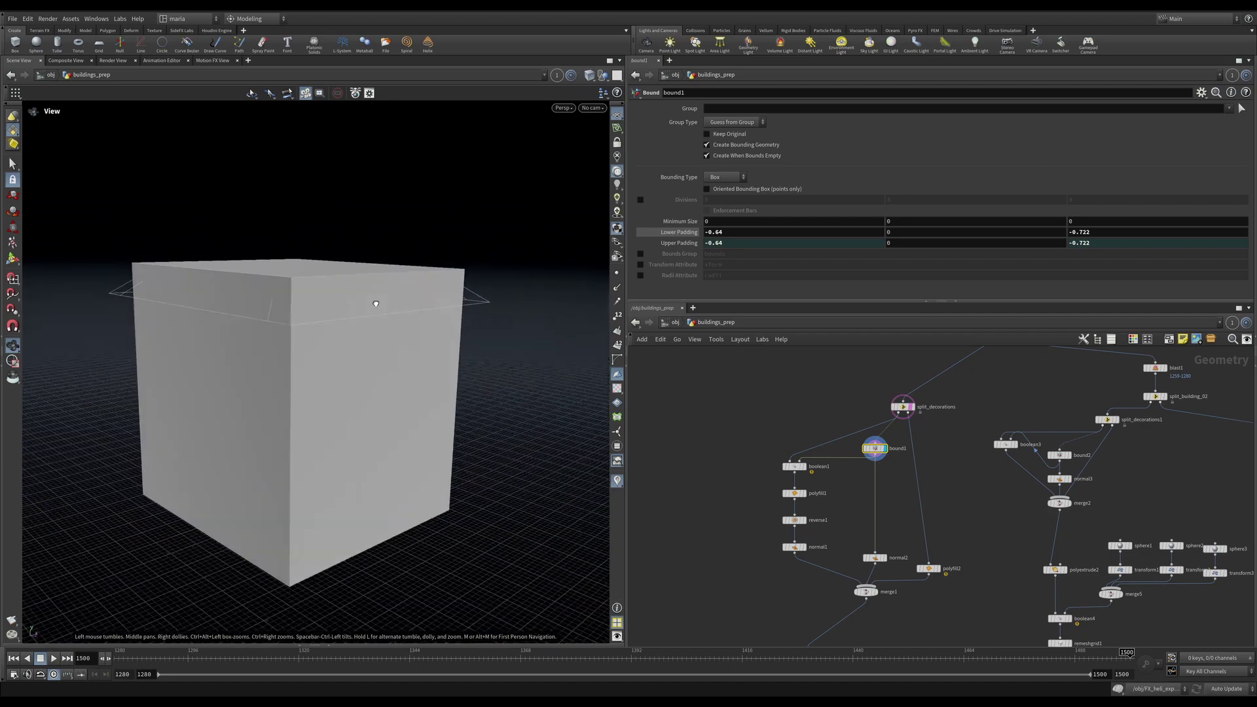
# - Display boolean1's subtract roof cut, then polyfill1's filled roof underside
pyautogui.click(807, 466)
pyautogui.click(794, 467)
pyautogui.moveTo(301, 357)
pyautogui.mouseDown()
pyautogui.moveTo(367, 293)
pyautogui.moveTo(362, 312)
pyautogui.moveTo(299, 333)
pyautogui.mouseUp()
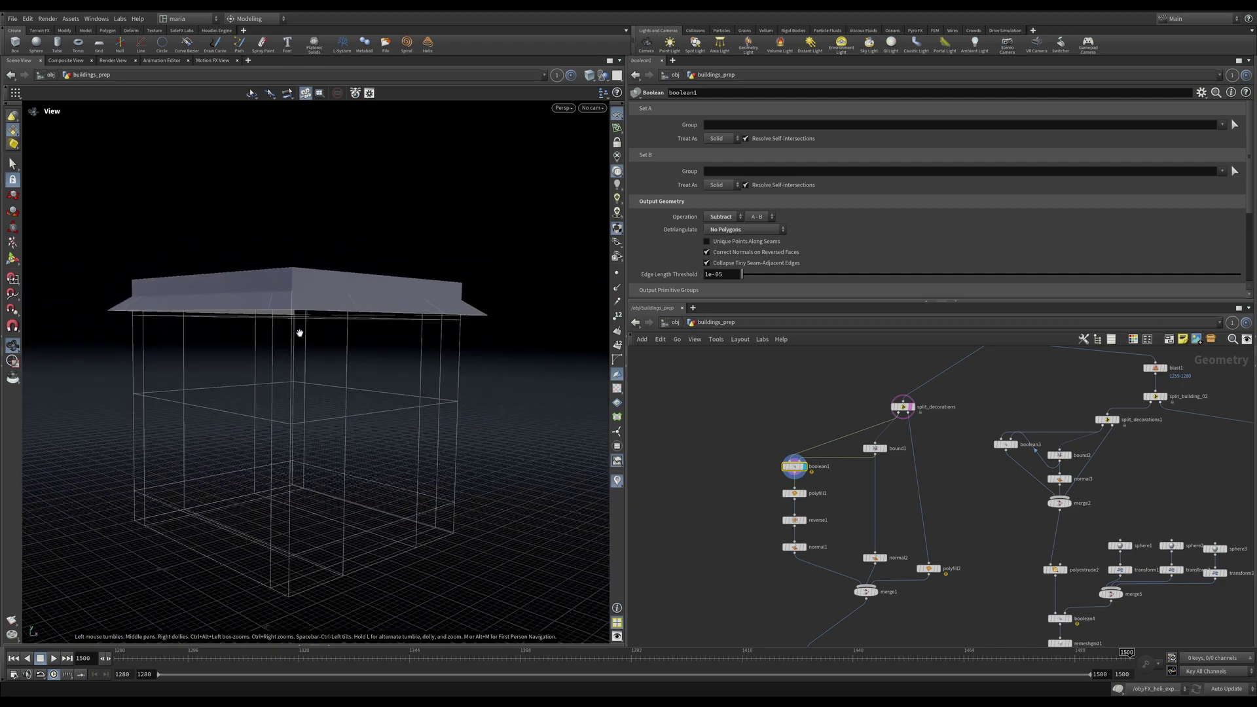
pyautogui.click(806, 493)
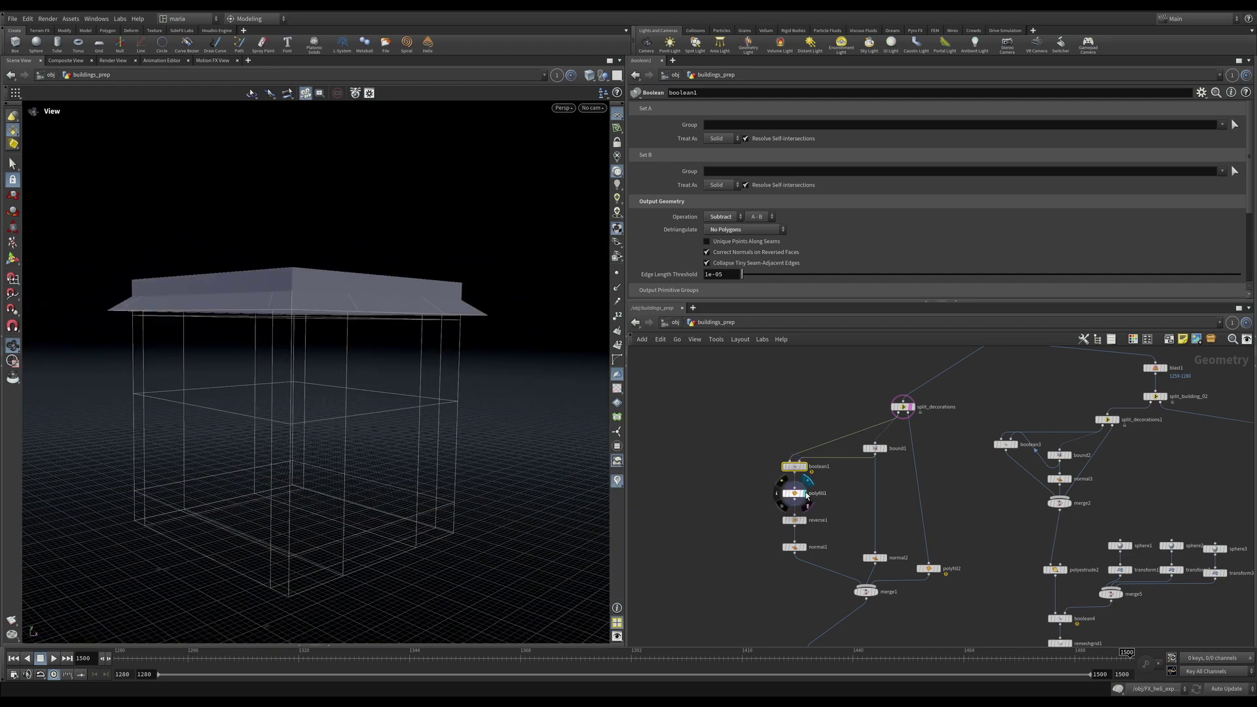
pyautogui.click(794, 493)
pyautogui.moveTo(376, 353); pyautogui.dragTo(399, 327)
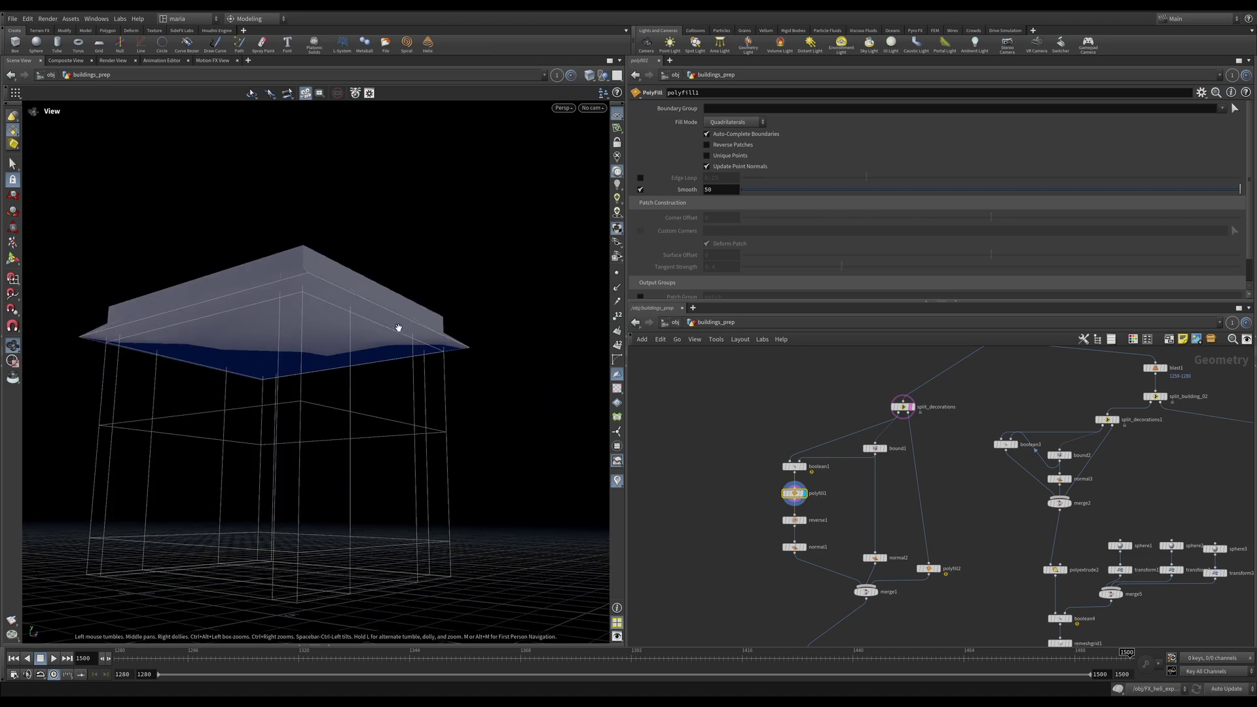
# - Step through reverse1, normal1 and normal2, orbiting around the roof and solid cube
pyautogui.click(806, 520)
pyautogui.click(794, 520)
pyautogui.click(806, 547)
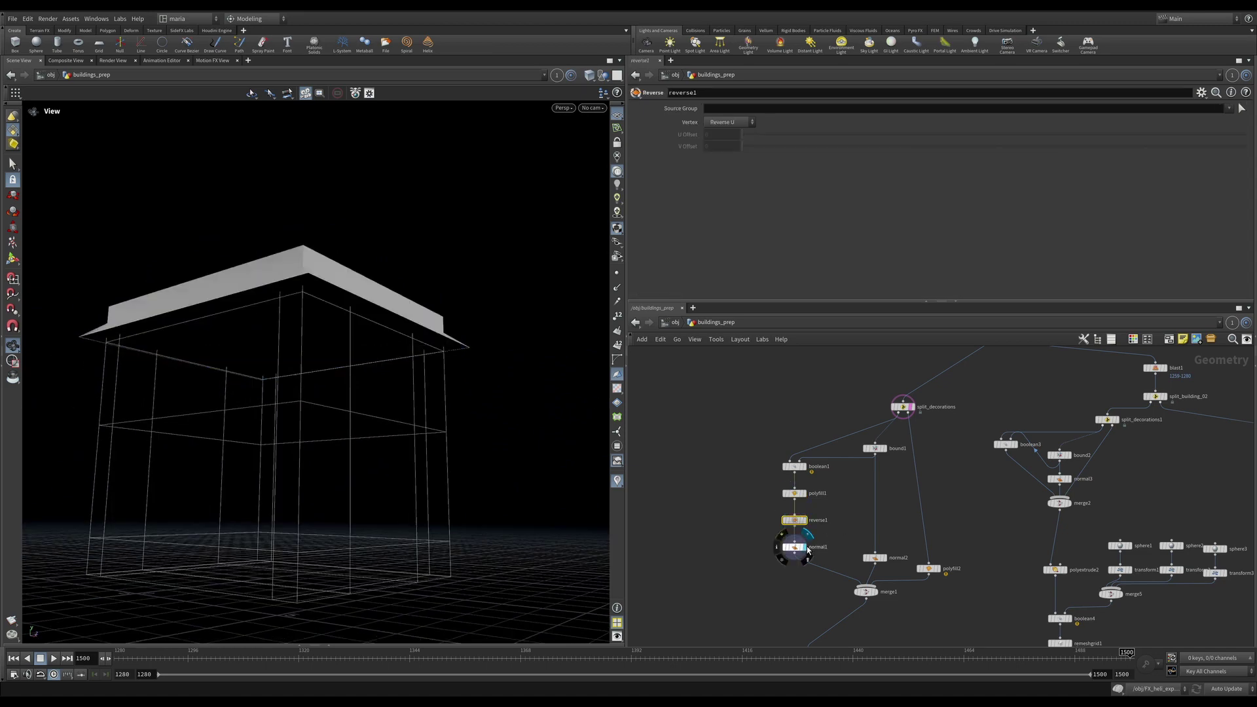
pyautogui.click(795, 547)
pyautogui.moveTo(387, 319); pyautogui.dragTo(441, 362)
pyautogui.click(875, 558)
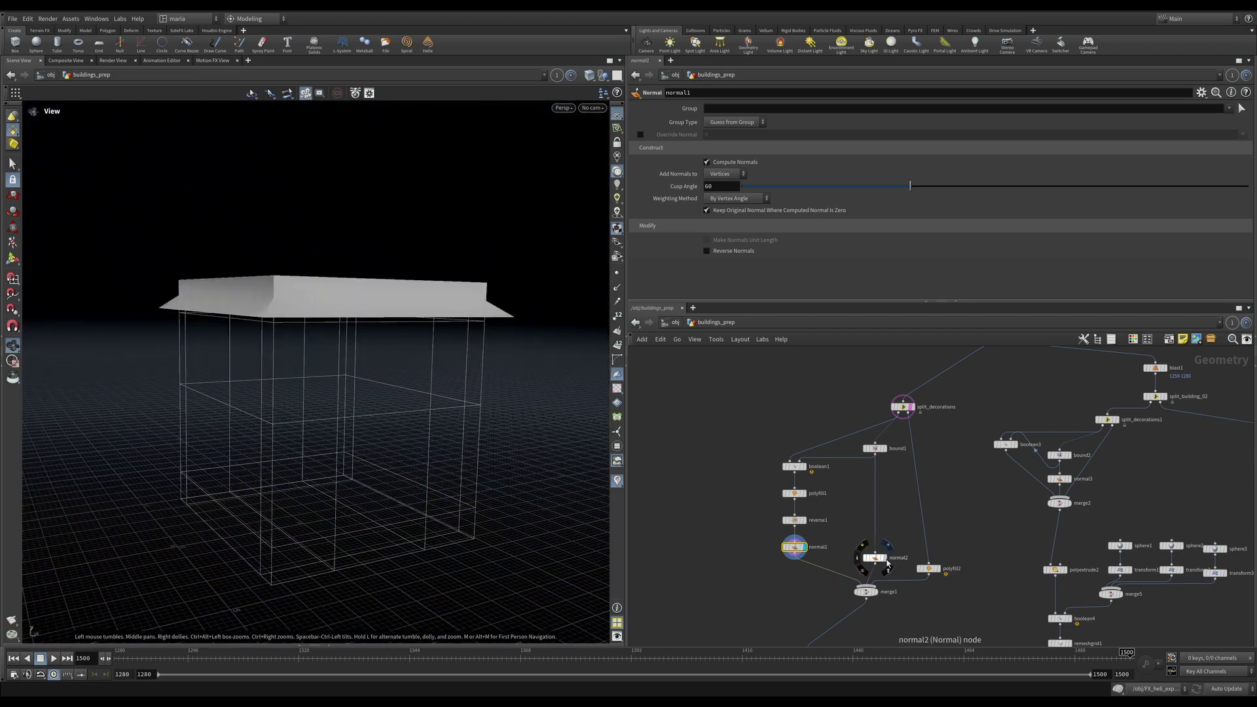
pyautogui.click(884, 558)
pyautogui.moveTo(422, 355); pyautogui.dragTo(376, 353)
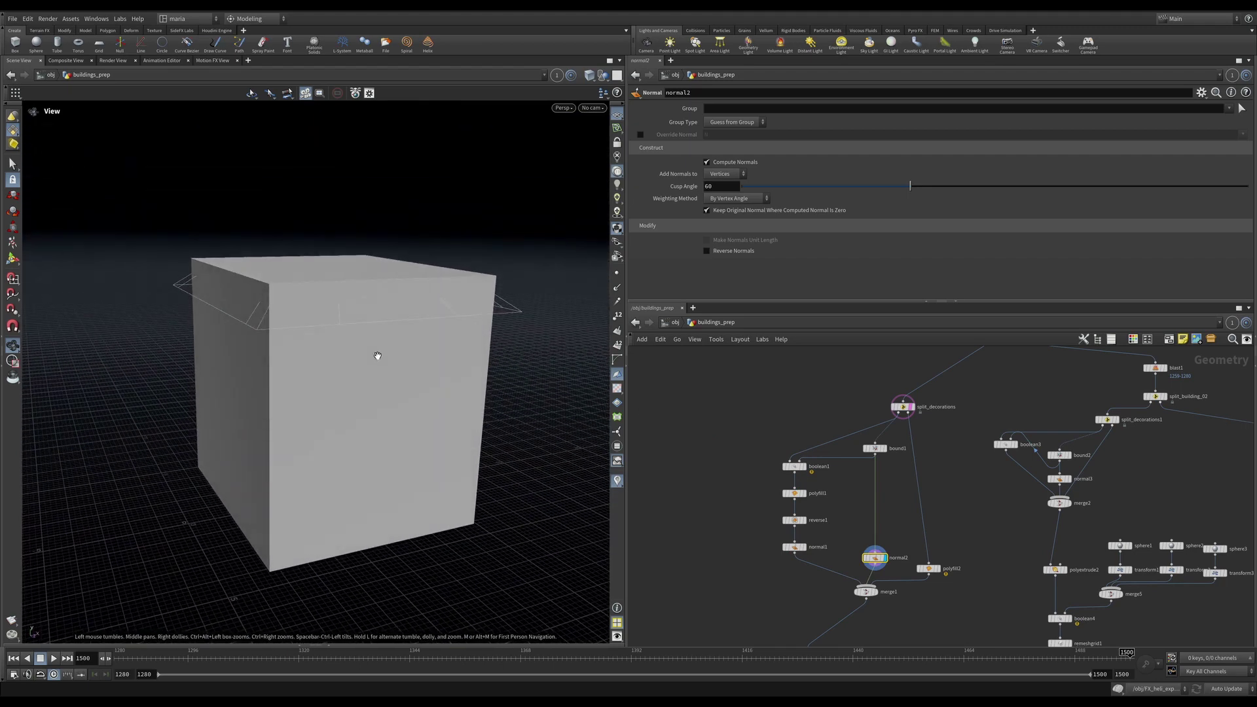
# - Display polyfill2's stepped decorations and check its geometry info summary
pyautogui.scroll(-1, 937, 564)
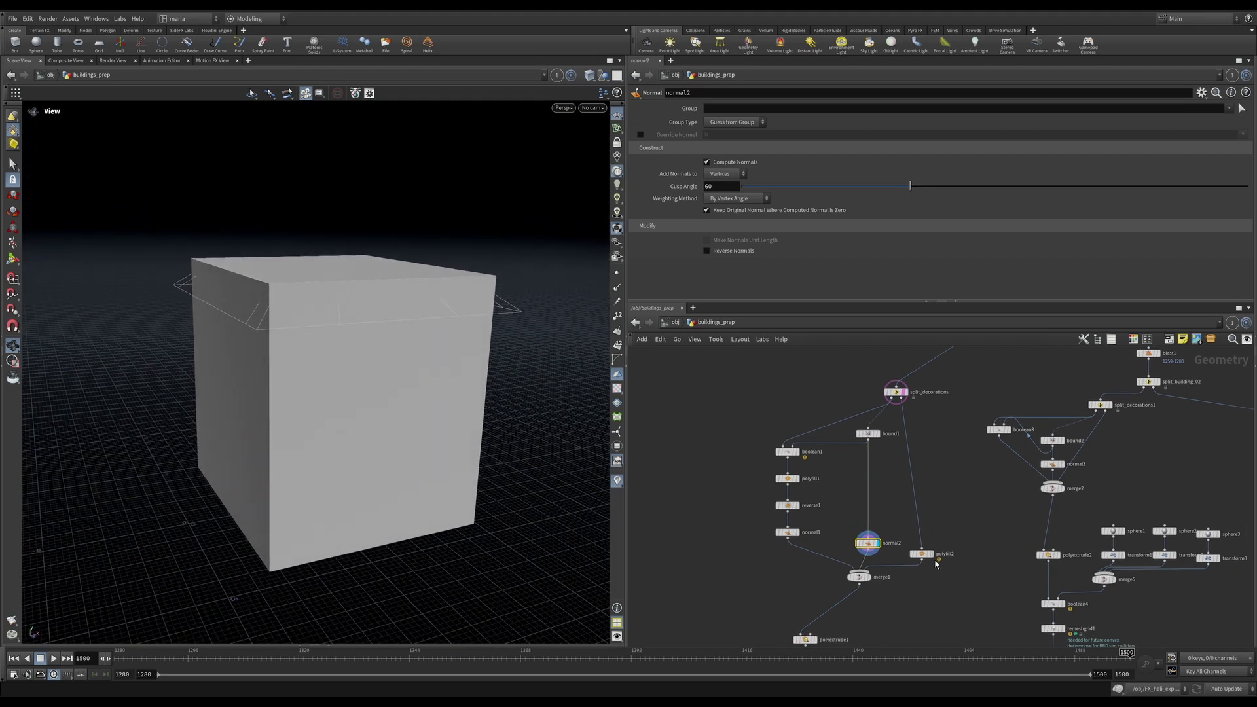
pyautogui.click(931, 554)
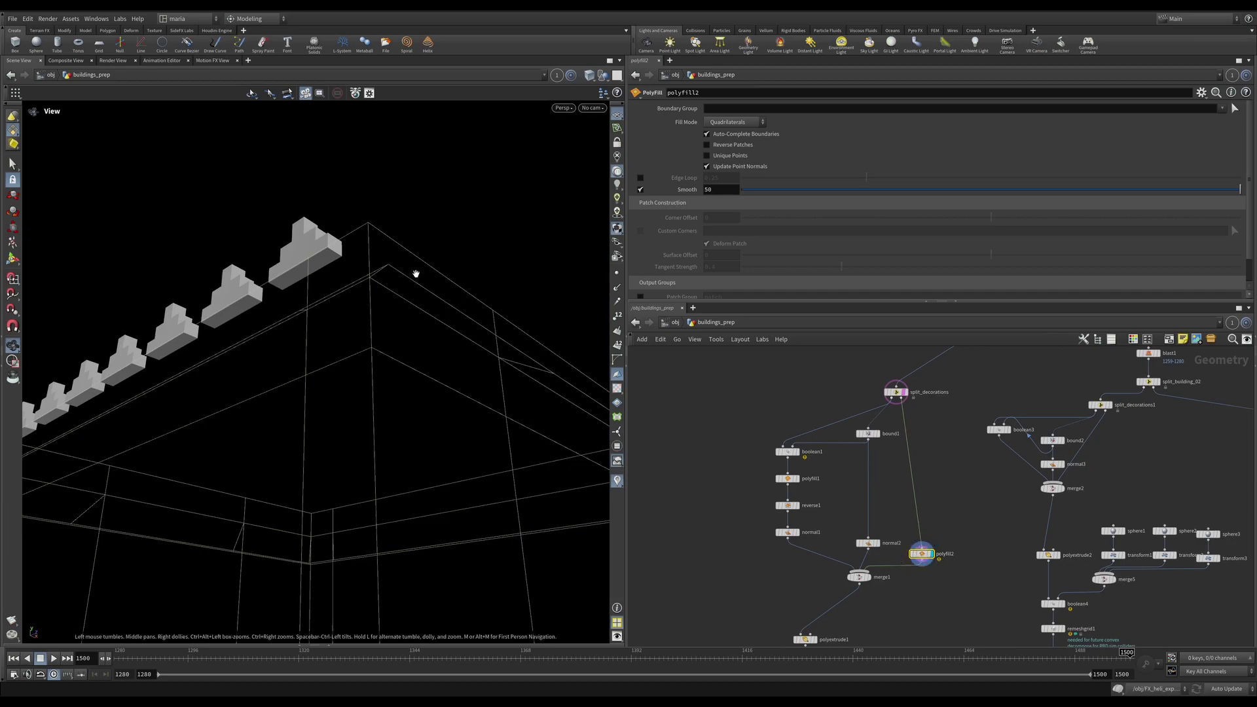
pyautogui.moveTo(380, 261); pyautogui.dragTo(392, 409)
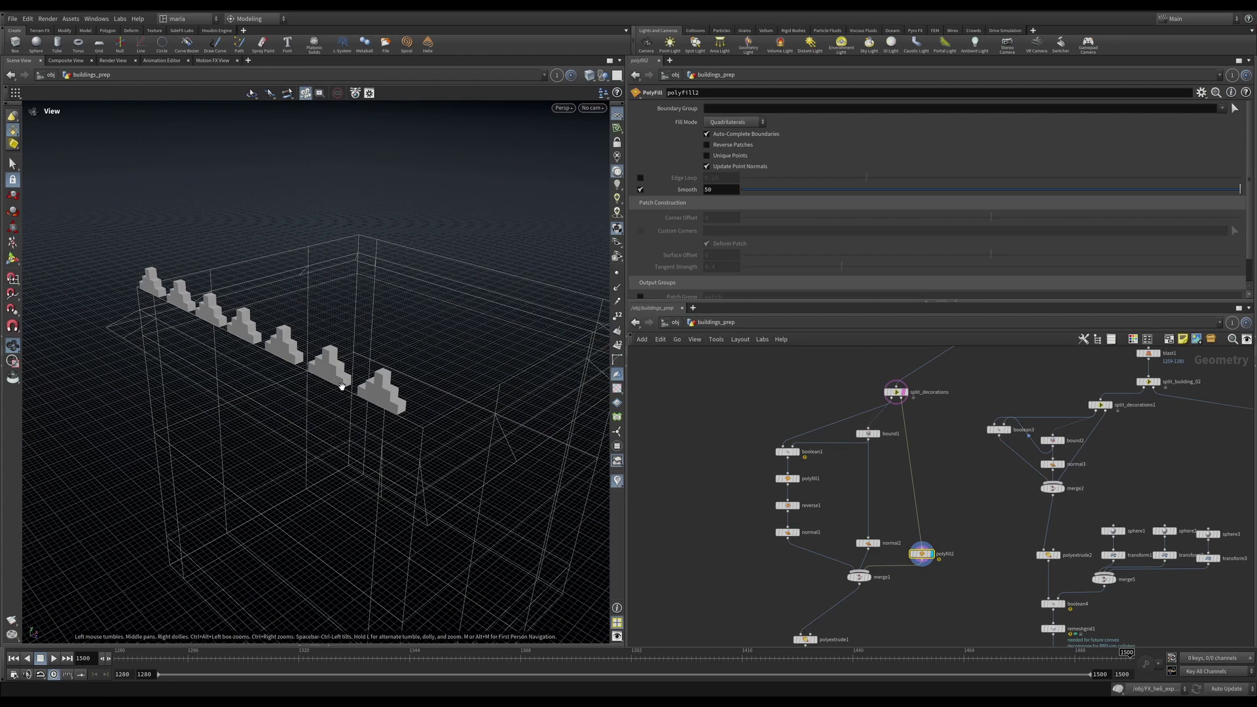
pyautogui.middleClick(922, 558)
pyautogui.click(993, 483)
pyautogui.moveTo(923, 554); pyautogui.dragTo(938, 546)
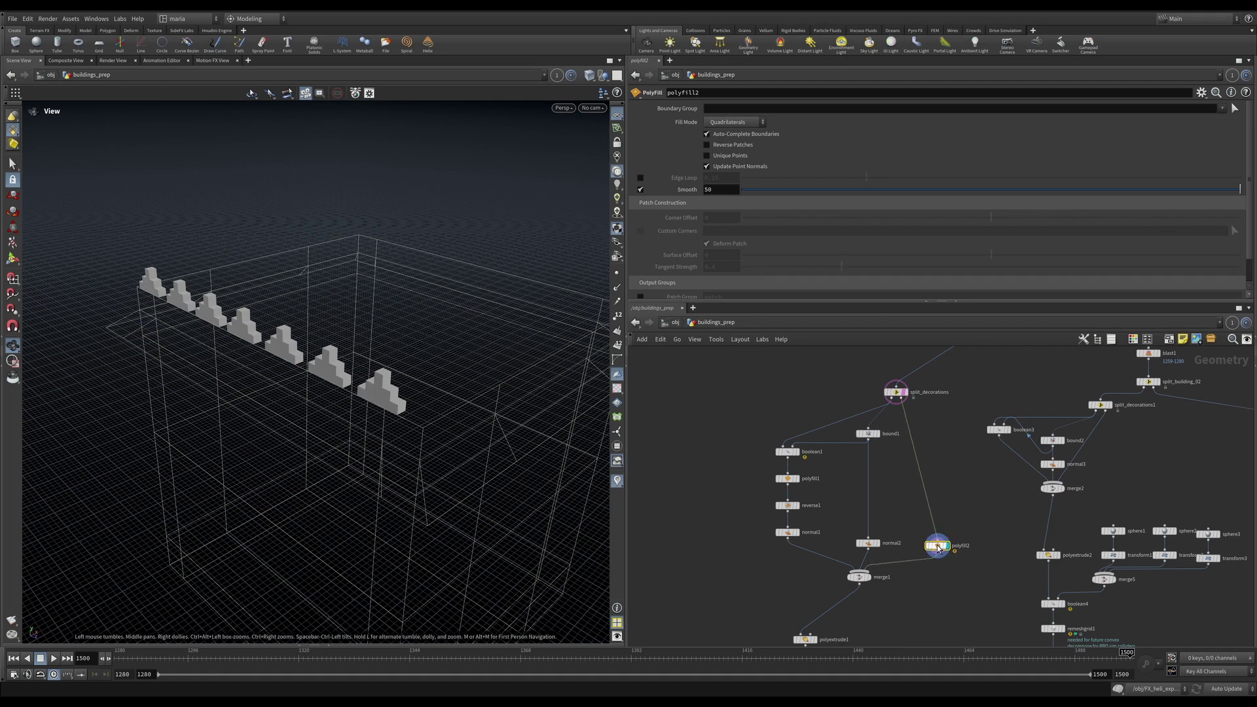
# - Display merge1's combined building, orbit around it, and pan to the OUT_building nodes below
pyautogui.click(870, 577)
pyautogui.click(858, 577)
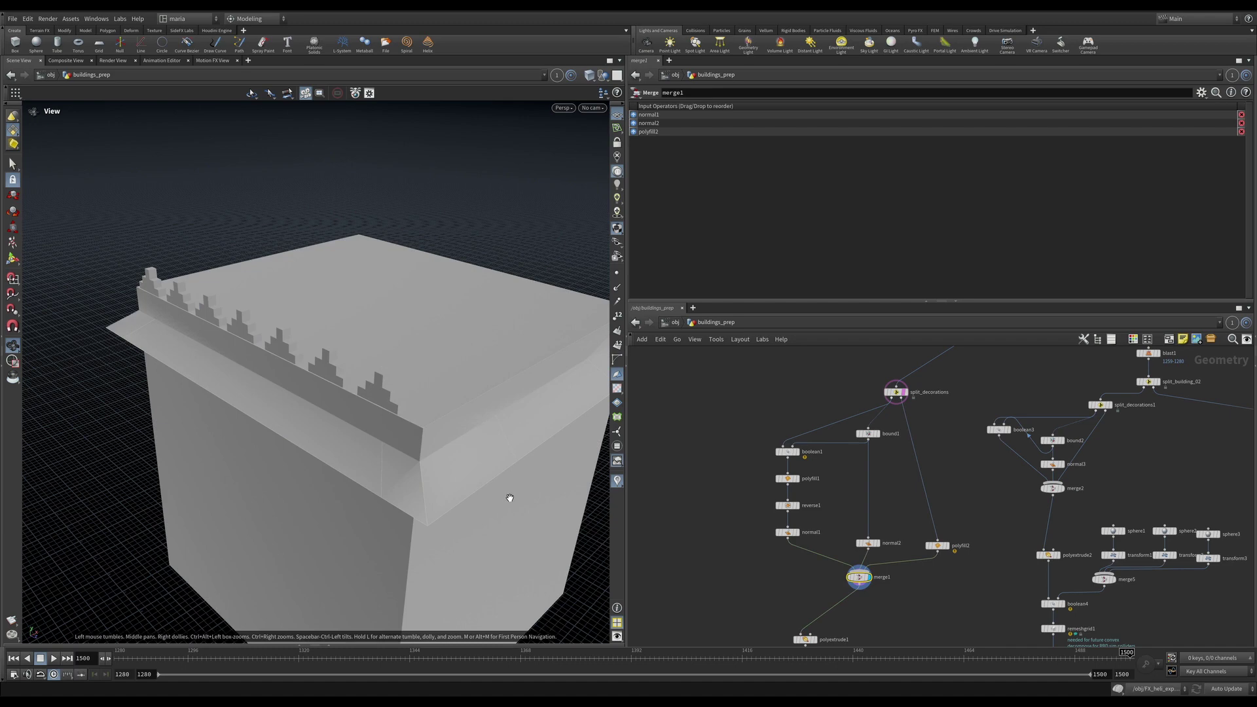
pyautogui.moveTo(498, 478); pyautogui.dragTo(549, 445)
pyautogui.moveTo(868, 565); pyautogui.dragTo(859, 415, button='middle')
# - Inspect the polyextrude1 result from above, then the assemble1 assembled building
pyautogui.click(829, 428)
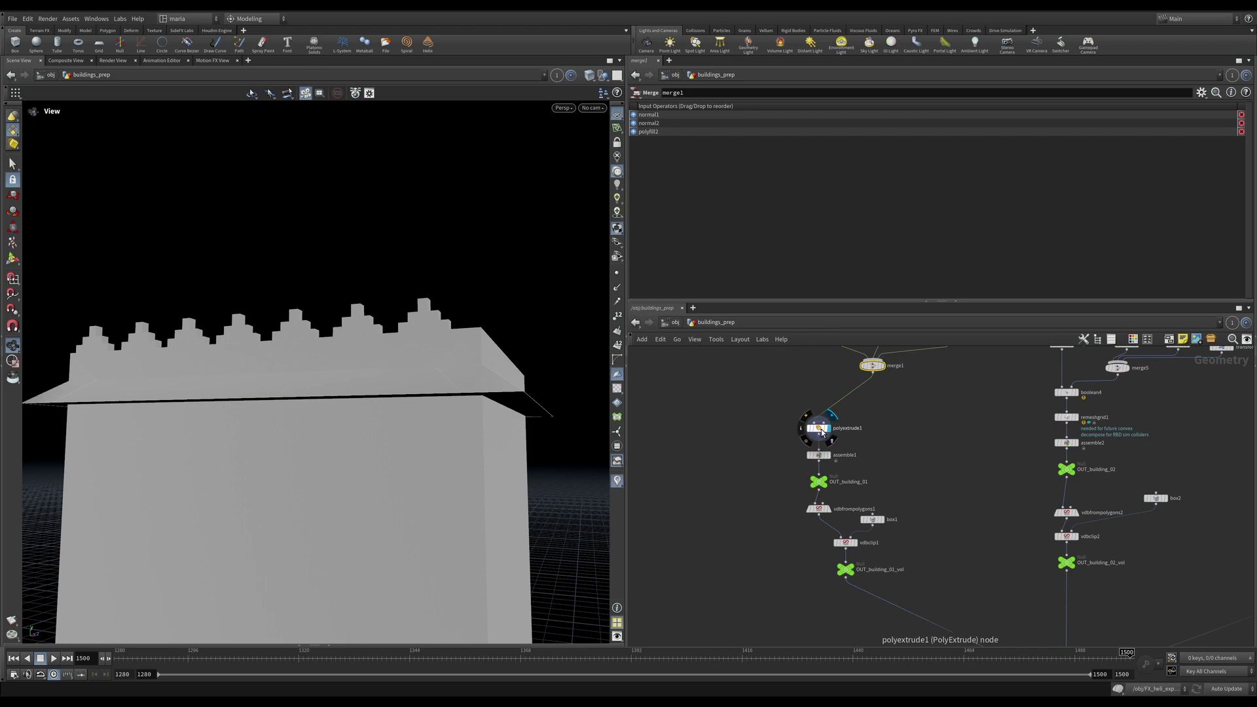
pyautogui.scroll(-3, 418, 398)
pyautogui.scroll(-5, 419, 398)
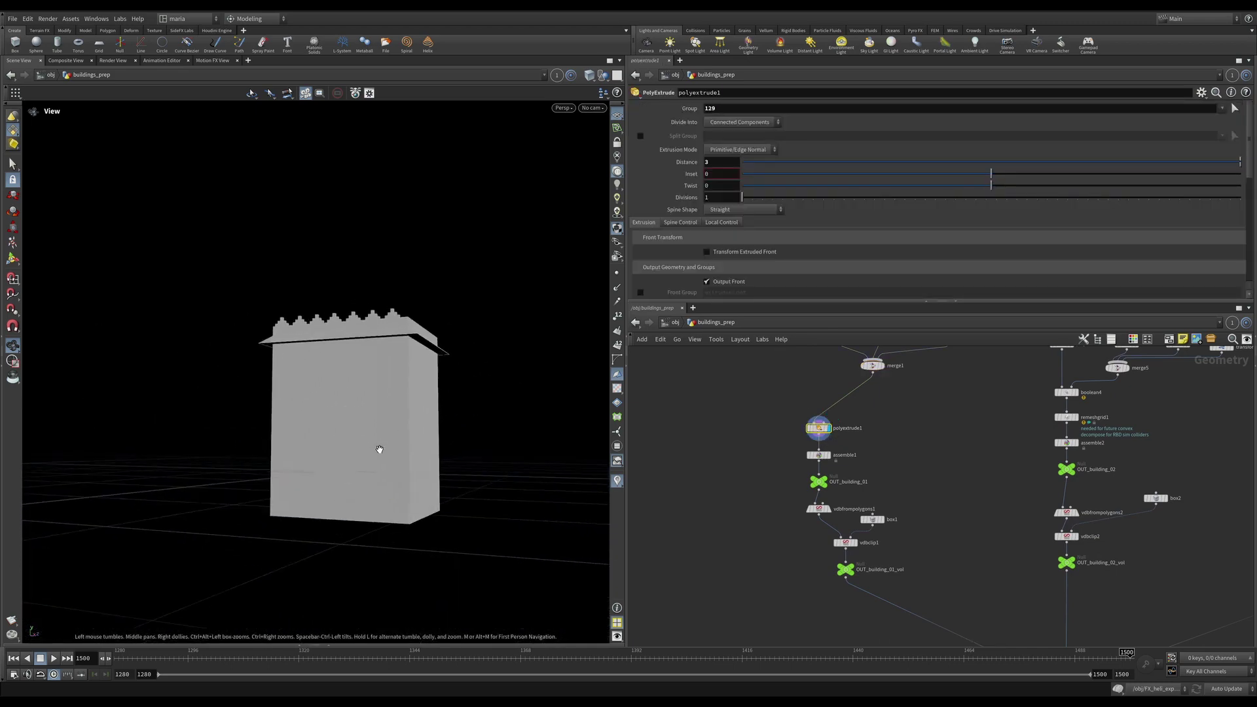
pyautogui.moveTo(376, 450); pyautogui.dragTo(367, 477)
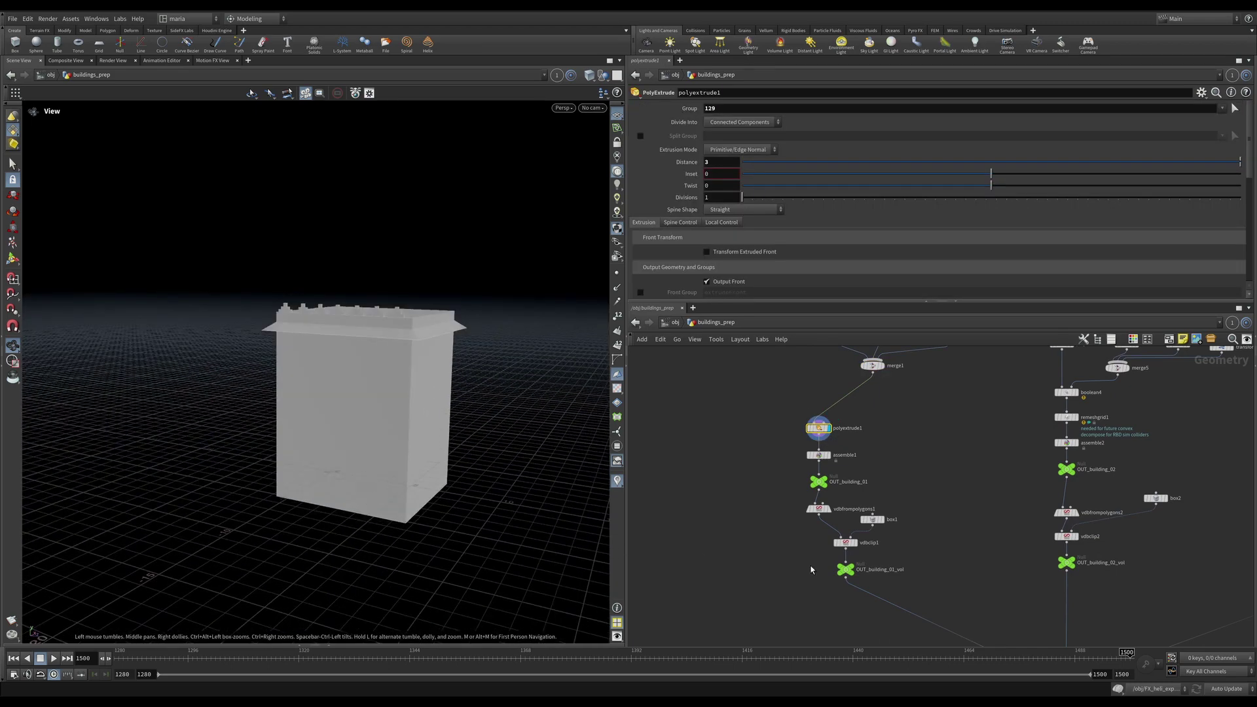
pyautogui.click(821, 456)
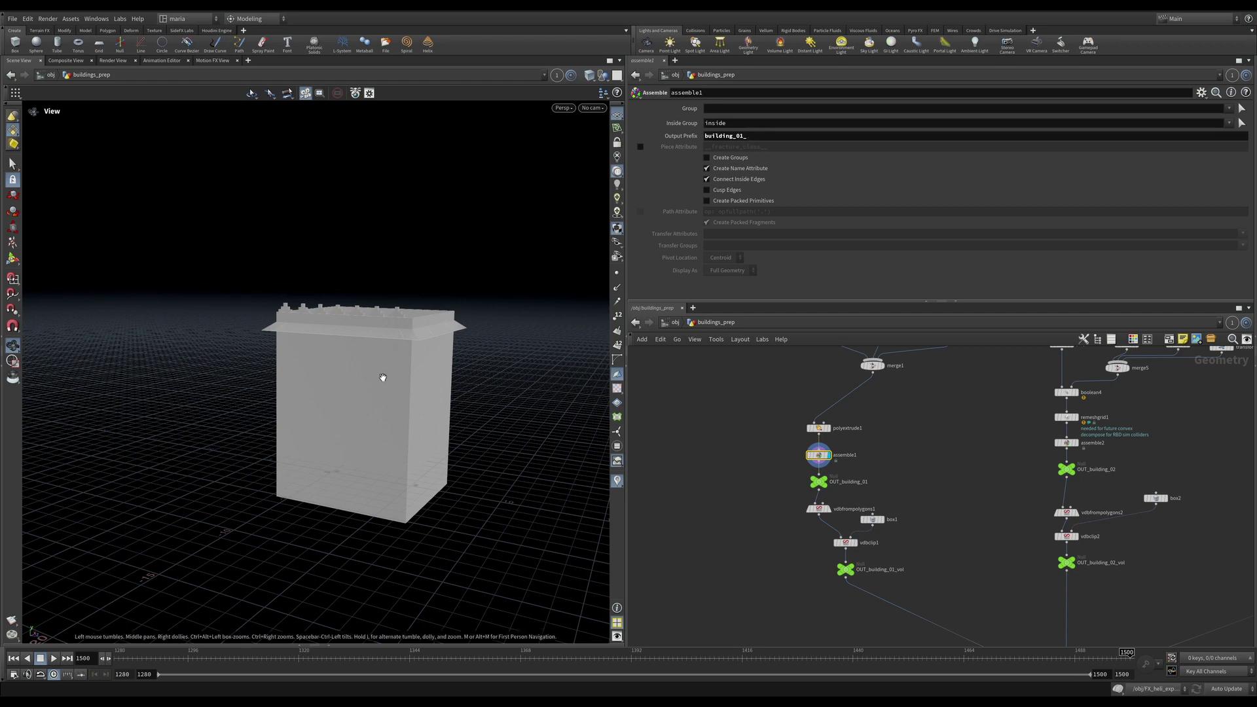
pyautogui.moveTo(382, 376); pyautogui.dragTo(406, 497)
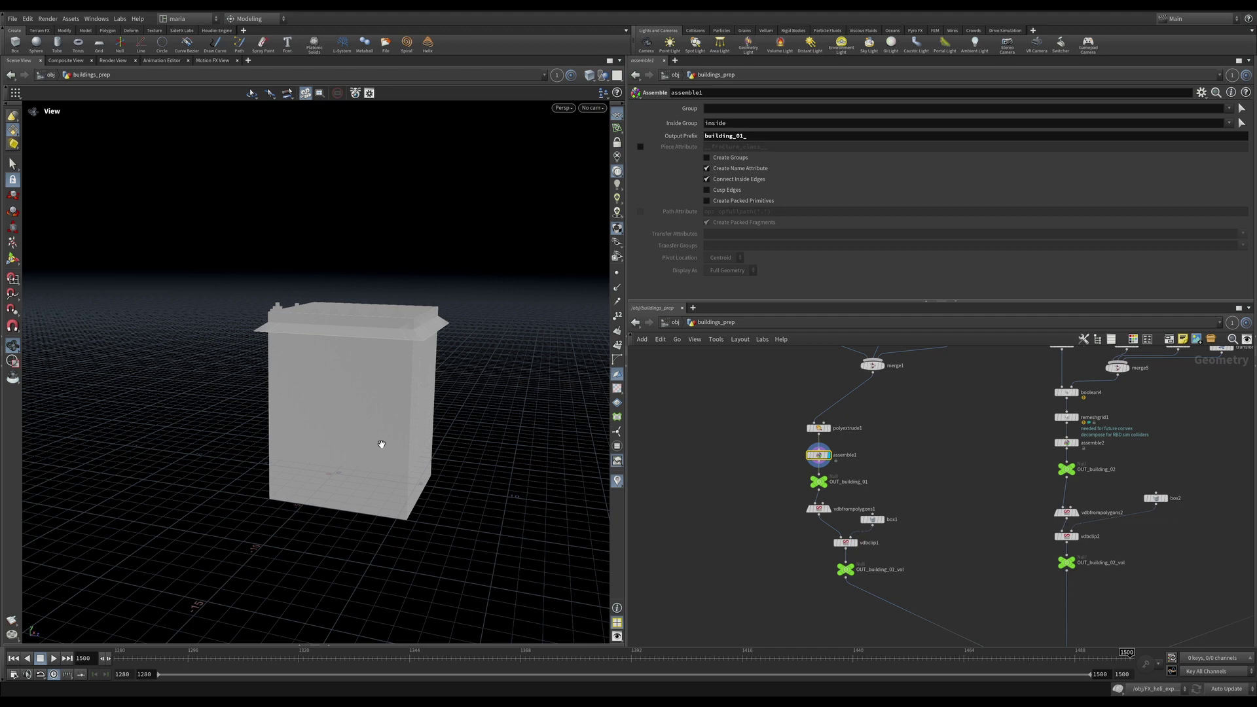
# - Orbit around the assembled building and select OUT_building_01 to show its parameters
pyautogui.scroll(8, 345, 460)
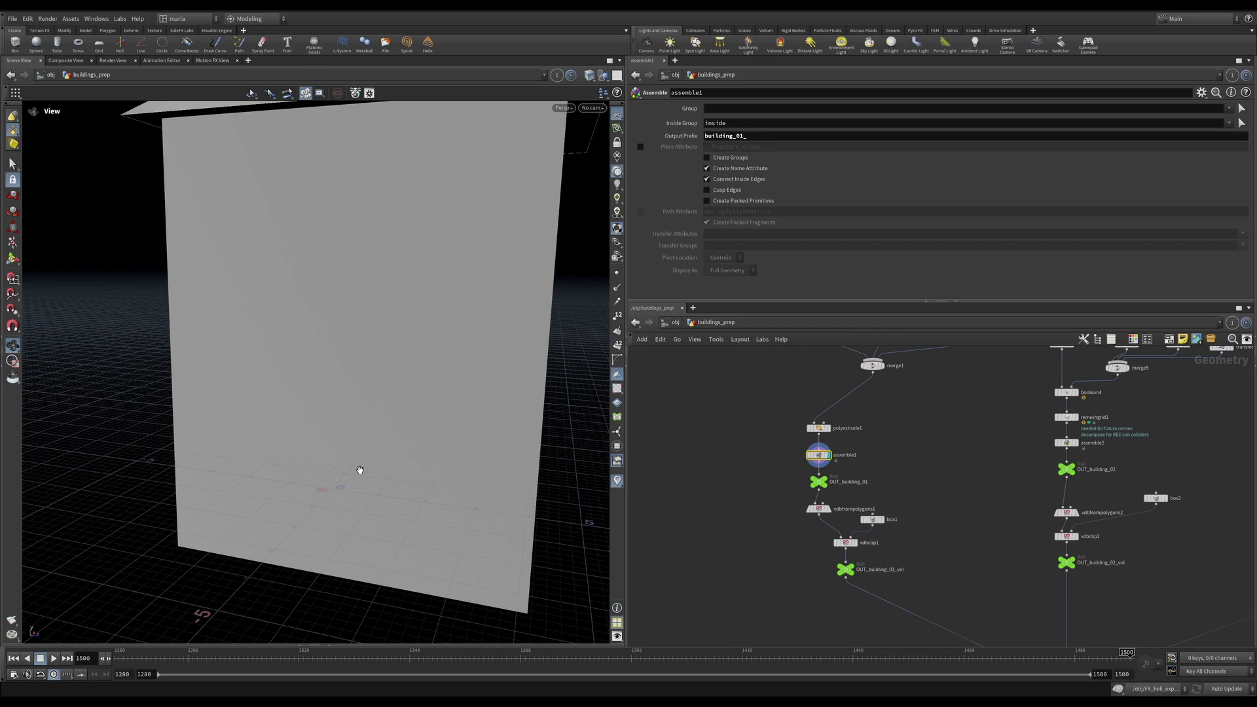
pyautogui.moveTo(421, 424); pyautogui.dragTo(408, 410)
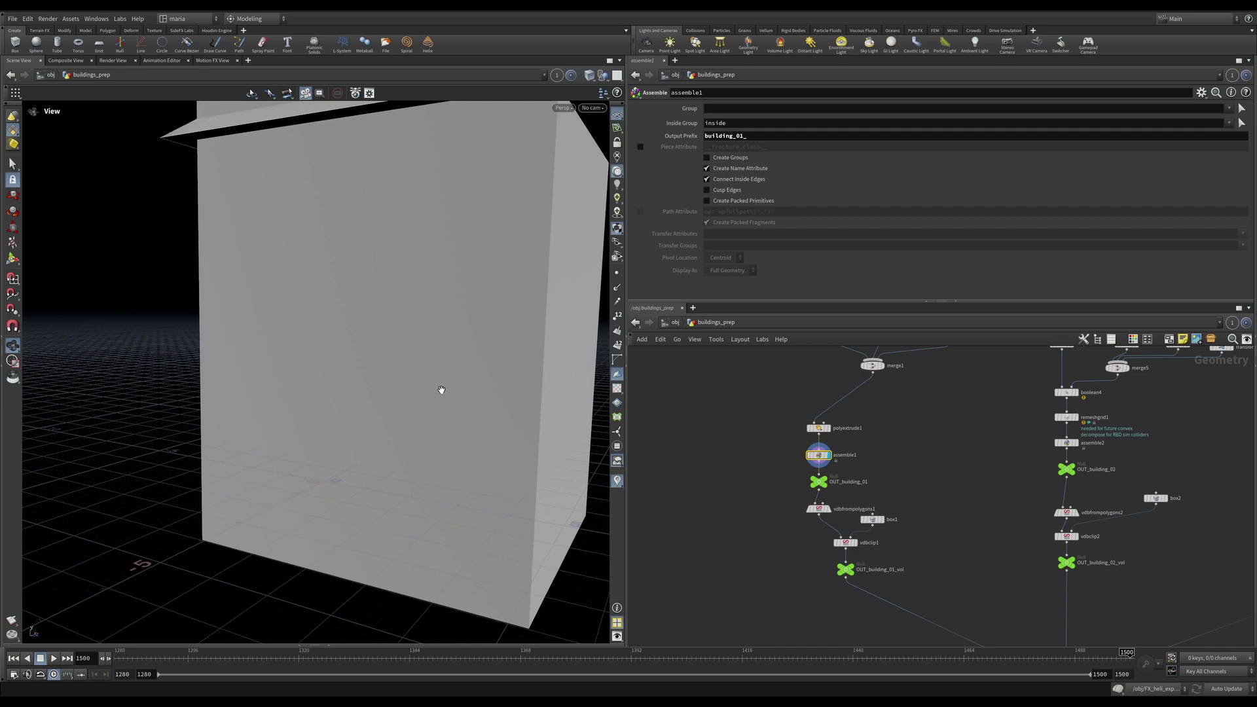
pyautogui.moveTo(393, 421); pyautogui.dragTo(385, 429)
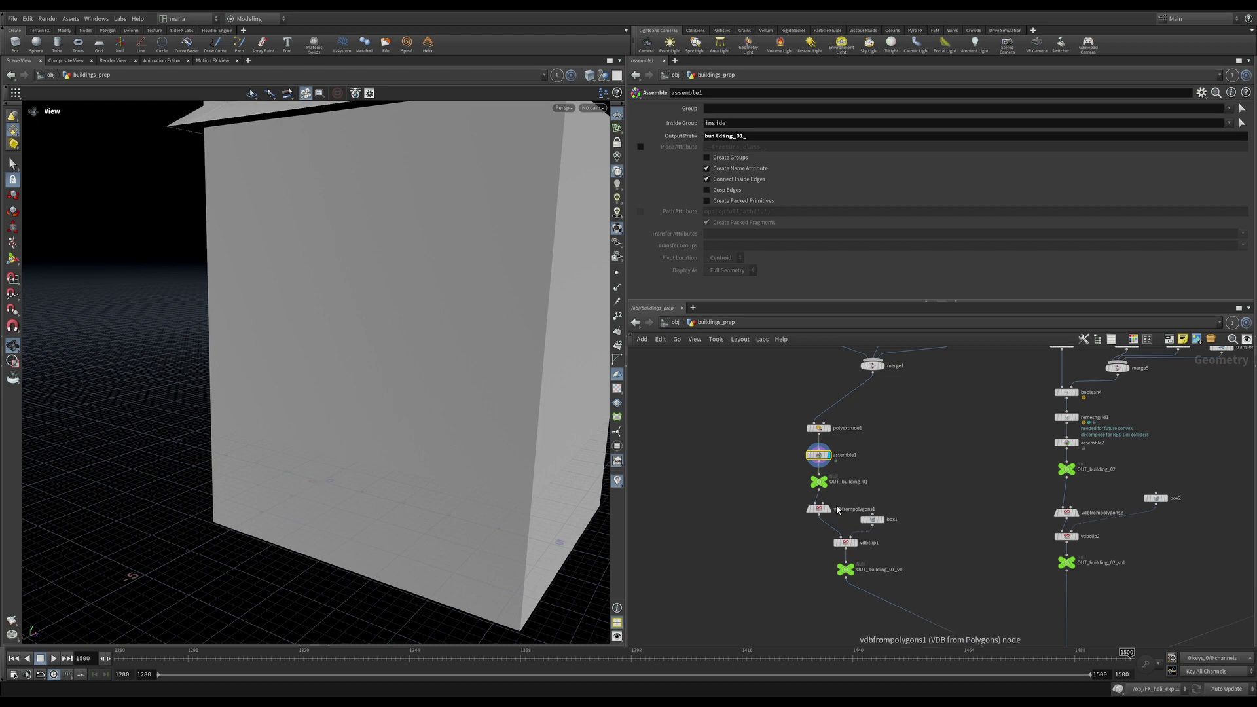
pyautogui.moveTo(838, 511); pyautogui.dragTo(823, 507, button='middle')
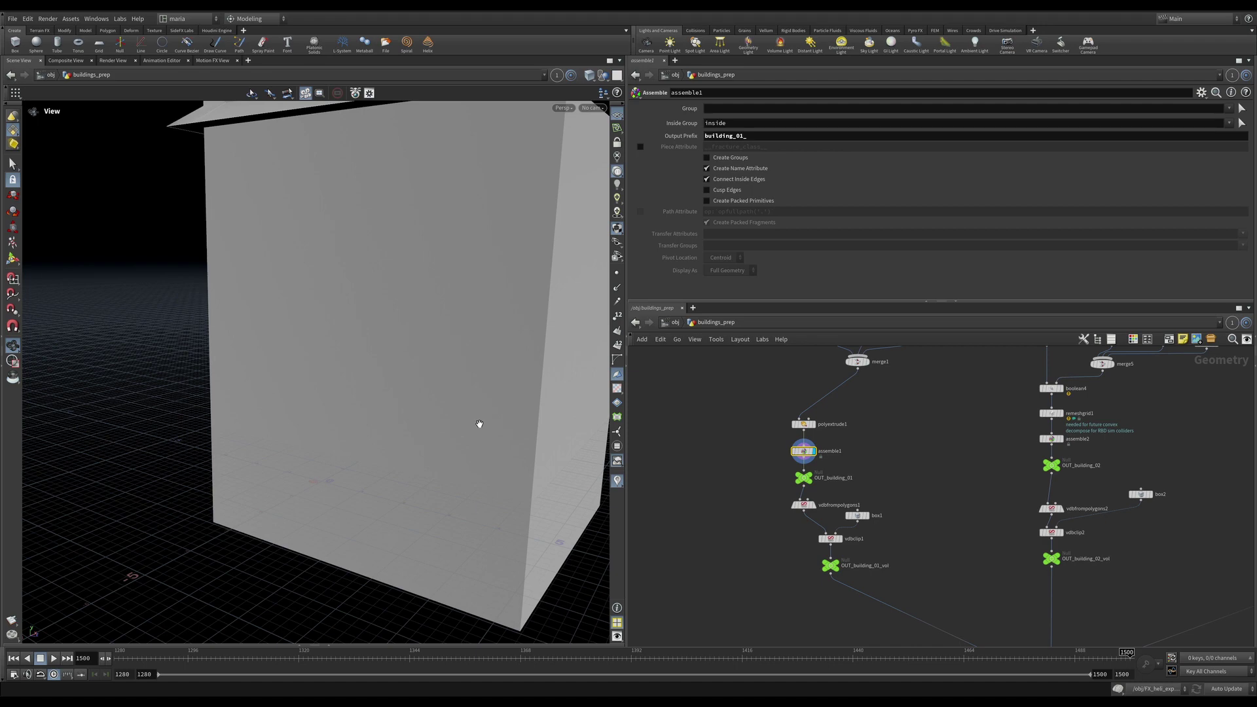
pyautogui.click(806, 478)
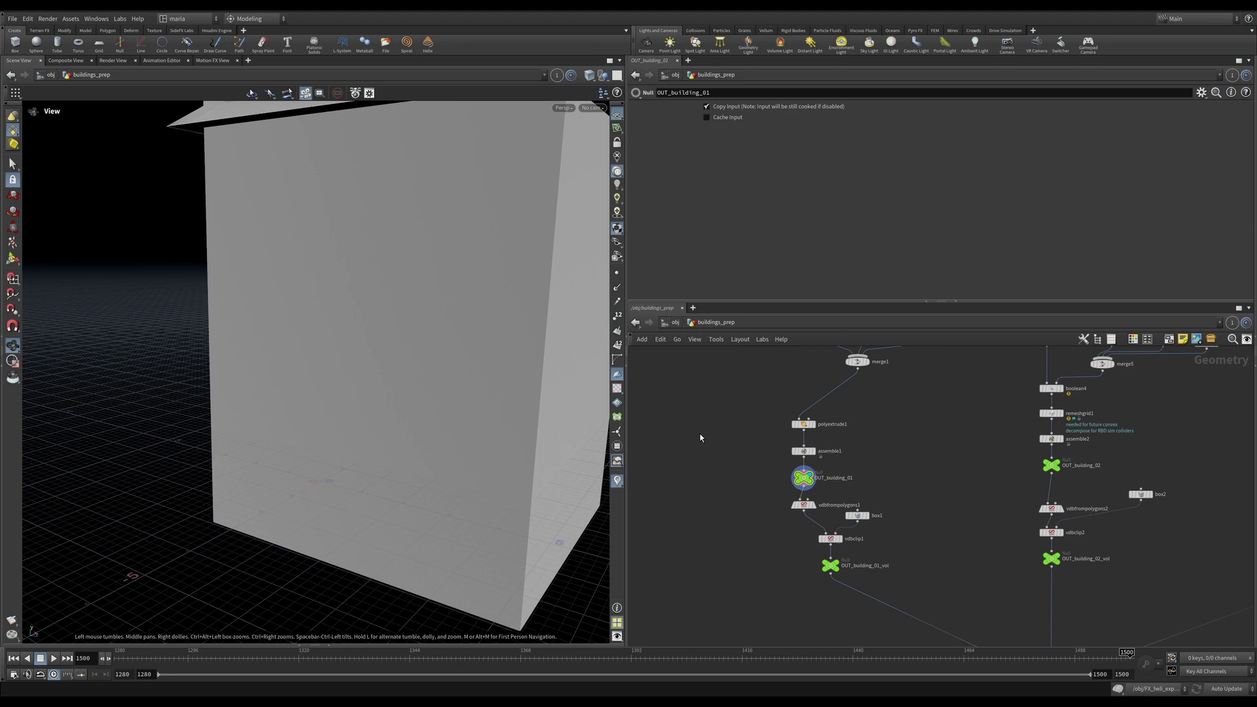
# - Inspect the vdbfrompolygons1 collision volume, then the vdbclip1 clipped volume and its settings
pyautogui.scroll(3, 795, 498)
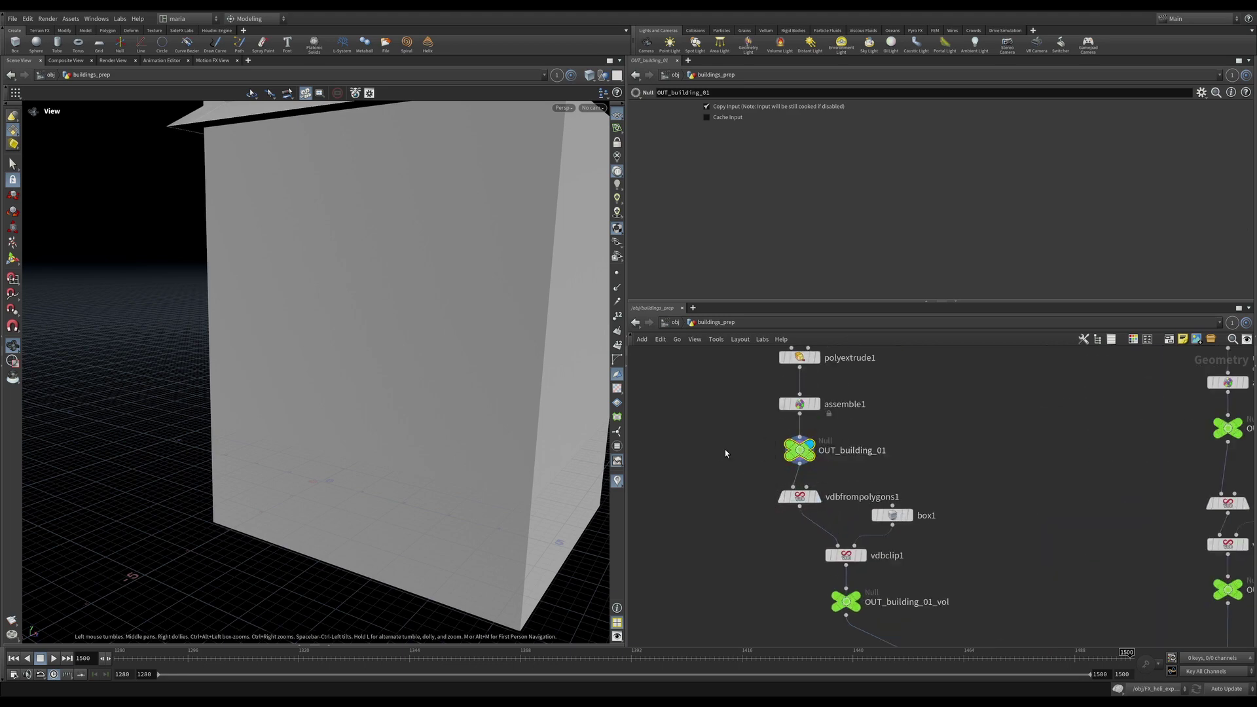
pyautogui.click(806, 500)
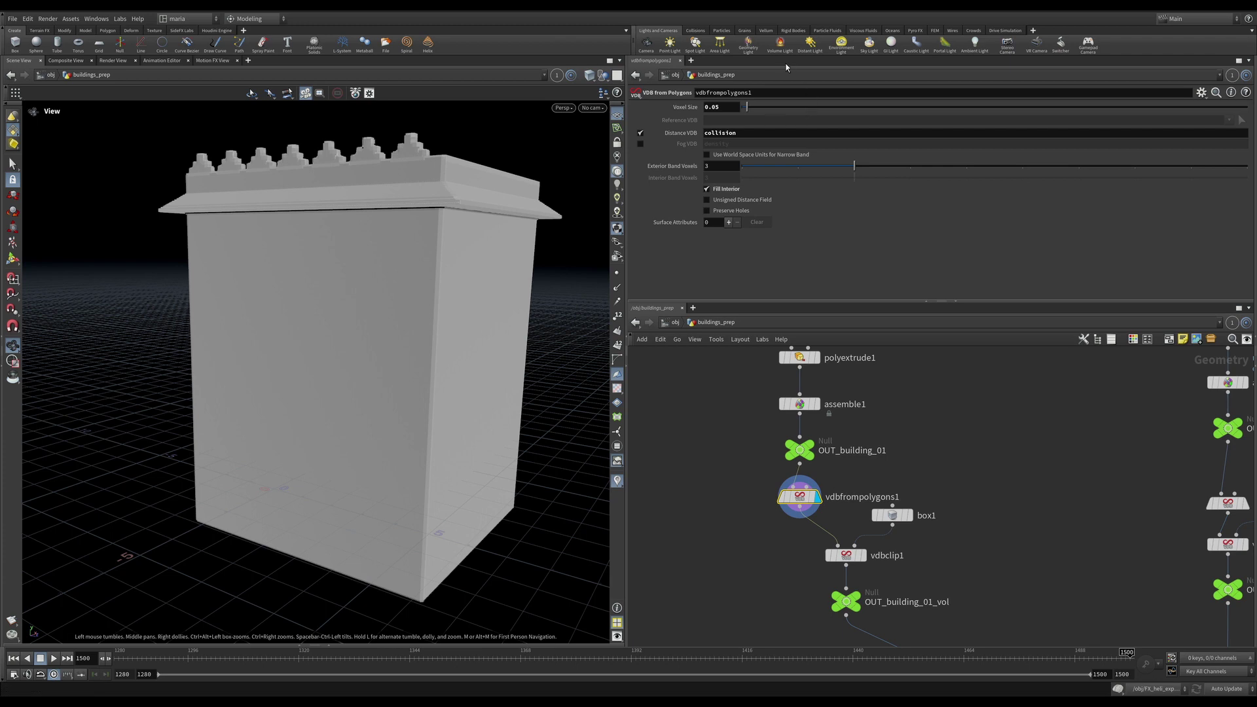
pyautogui.click(863, 556)
pyautogui.click(850, 559)
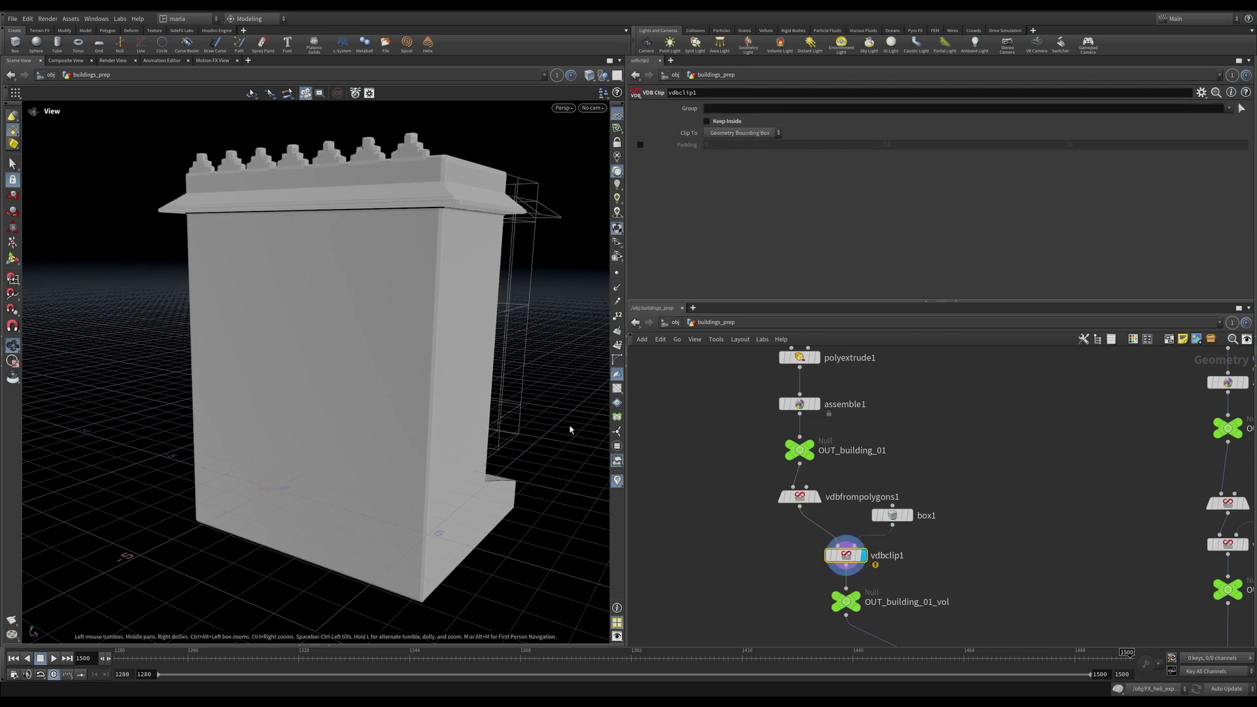
pyautogui.moveTo(509, 332); pyautogui.dragTo(360, 236)
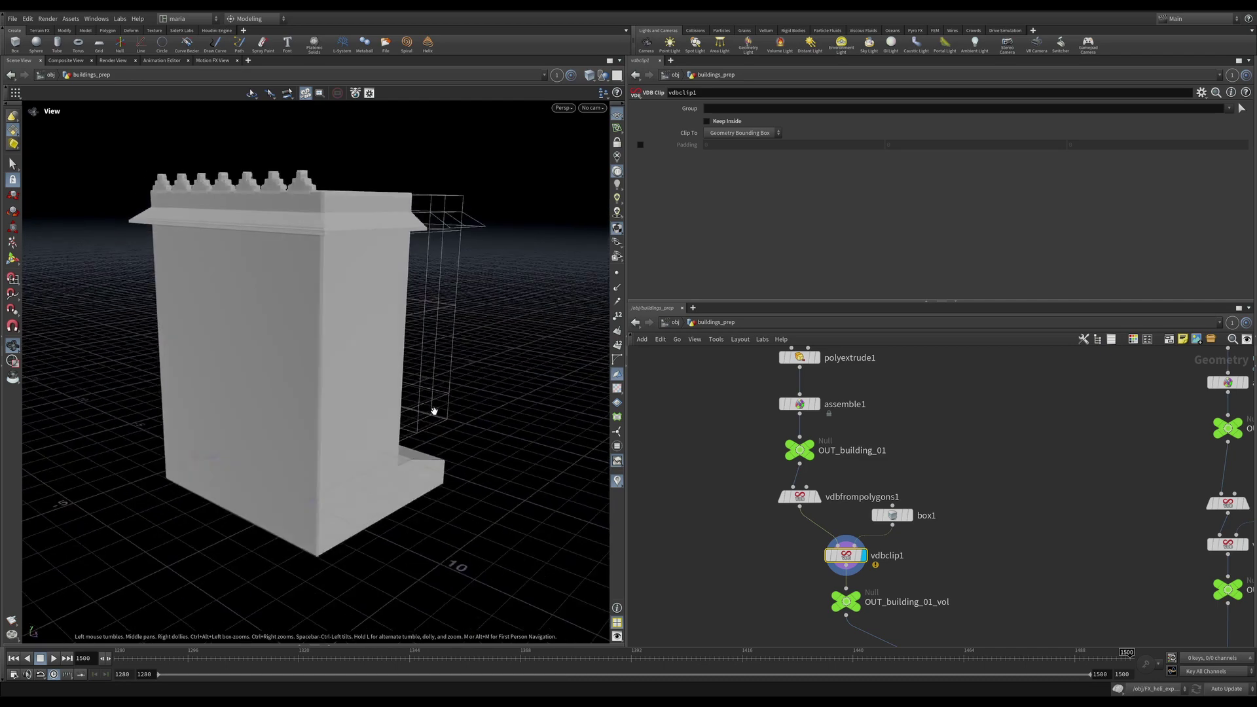
# - Set box1's Size Y to 2, check the trimmed volume, and select OUT_building_01_vol
pyautogui.click(892, 515)
pyautogui.moveTo(892, 516); pyautogui.dragTo(915, 516)
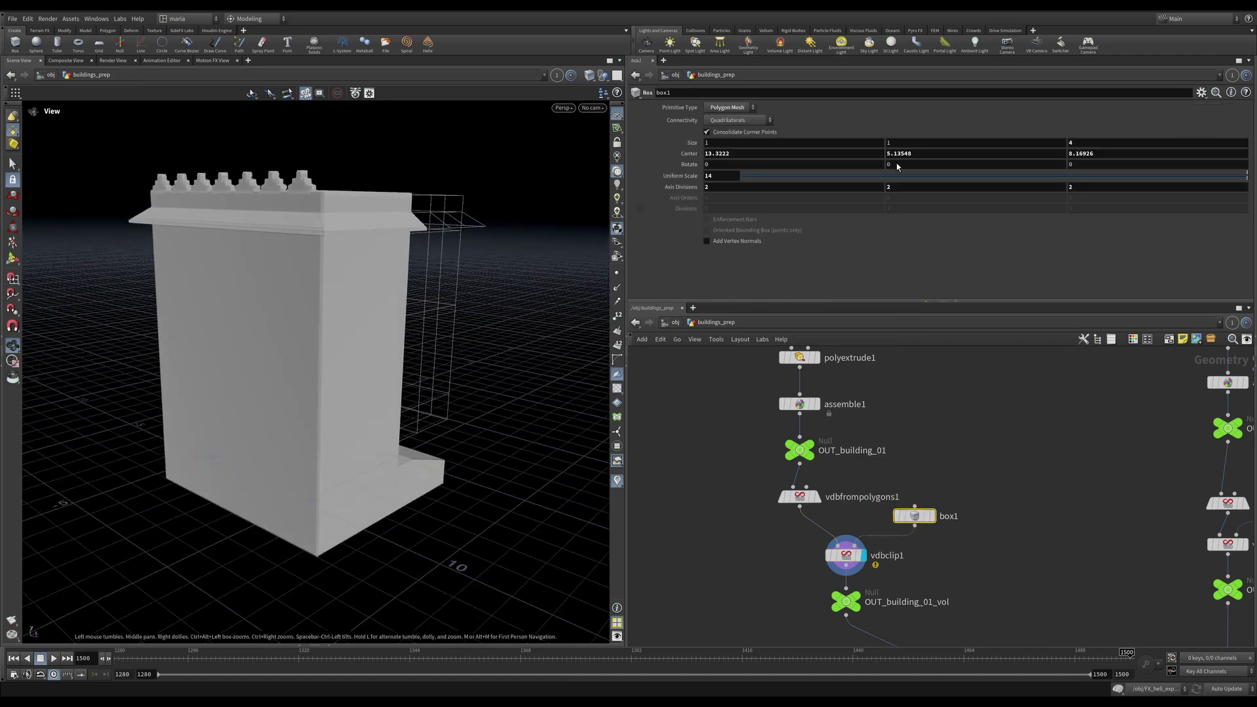
pyautogui.click(928, 142)
pyautogui.write('2')
pyautogui.press('Return')
pyautogui.moveTo(472, 345); pyautogui.dragTo(539, 310)
pyautogui.moveTo(922, 557); pyautogui.dragTo(839, 409, button='middle')
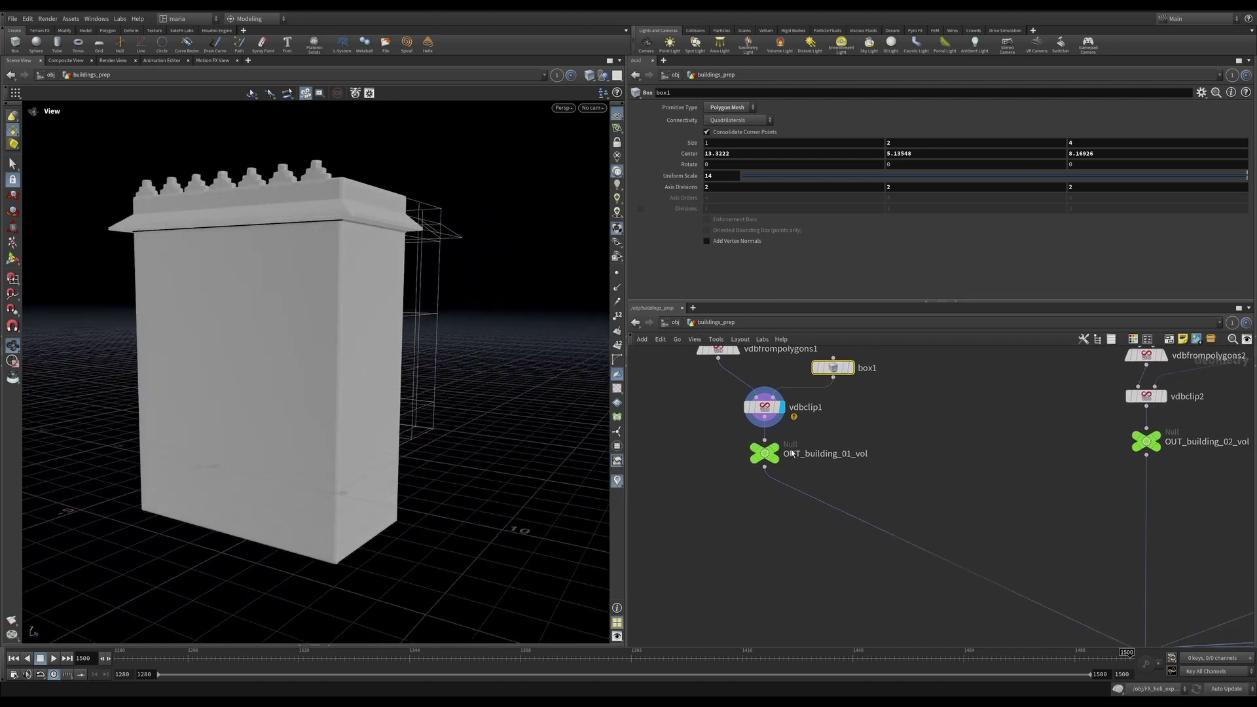
pyautogui.click(766, 454)
# - Display blast1, then split_building_02, orbiting to inspect the building
pyautogui.scroll(-4, 798, 503)
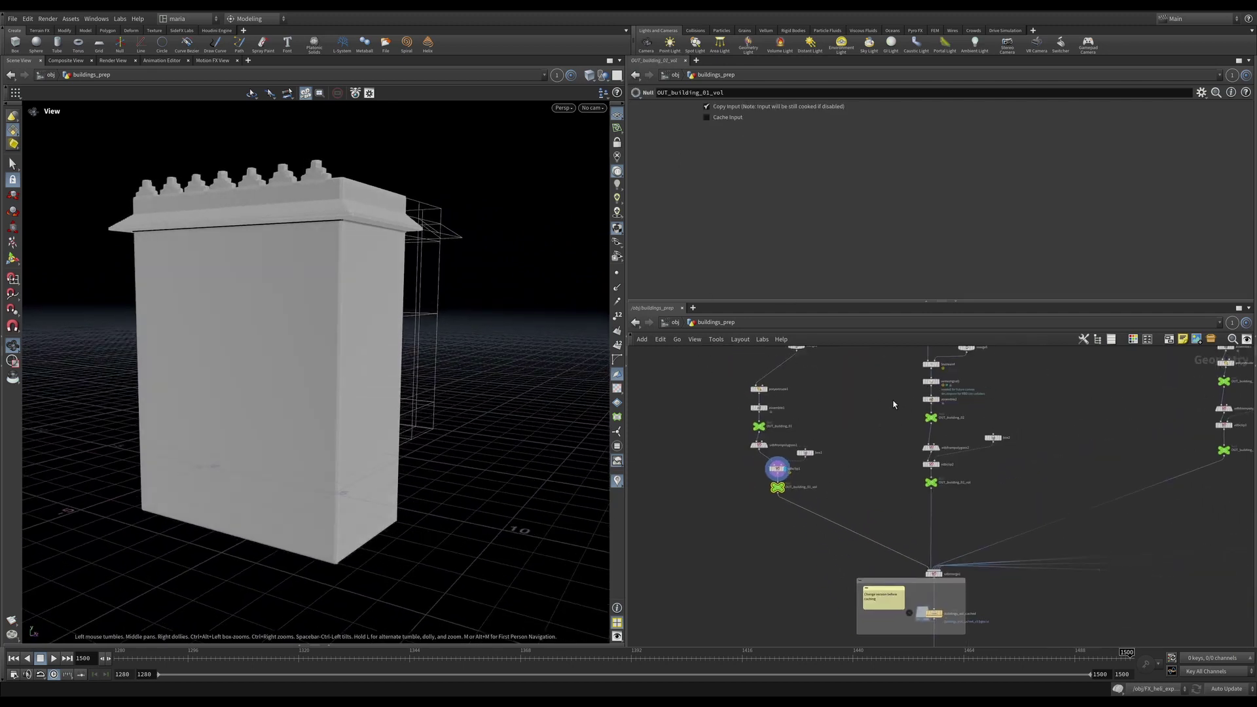
pyautogui.scroll(3, 926, 406)
pyautogui.moveTo(834, 486); pyautogui.dragTo(781, 598, button='middle')
pyautogui.scroll(3, 871, 403)
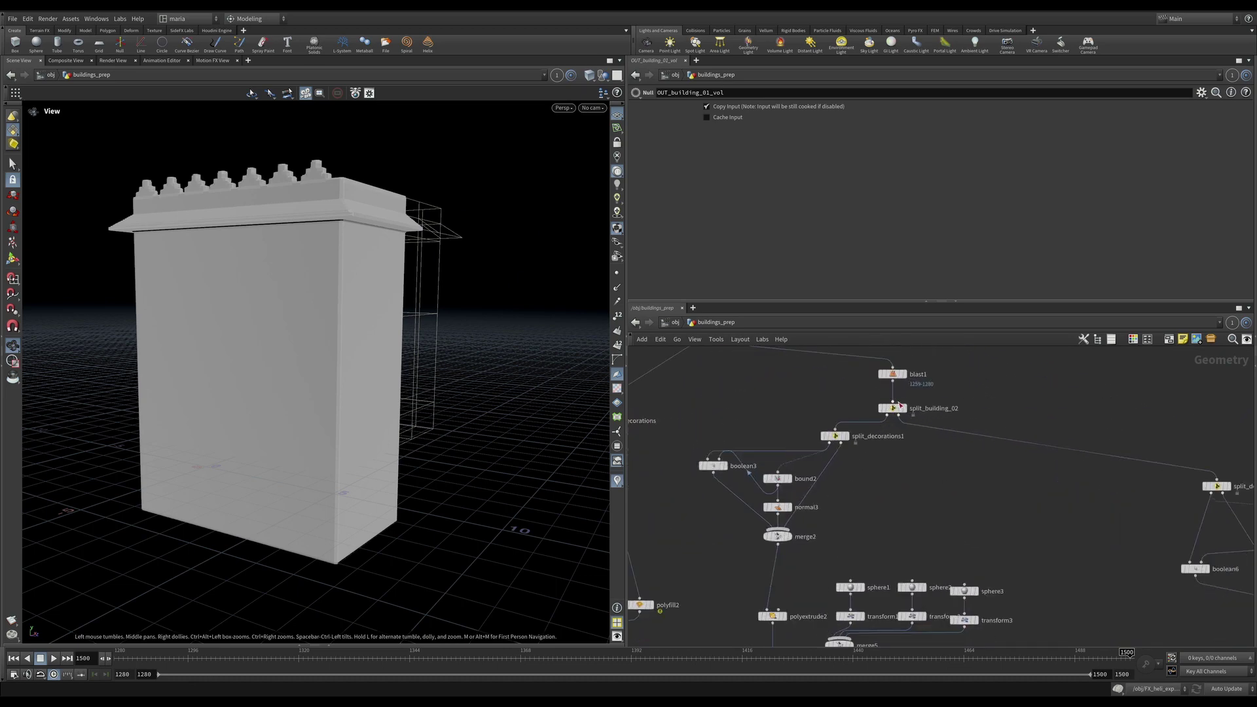
pyautogui.click(900, 375)
pyautogui.click(899, 376)
pyautogui.scroll(-5, 415, 317)
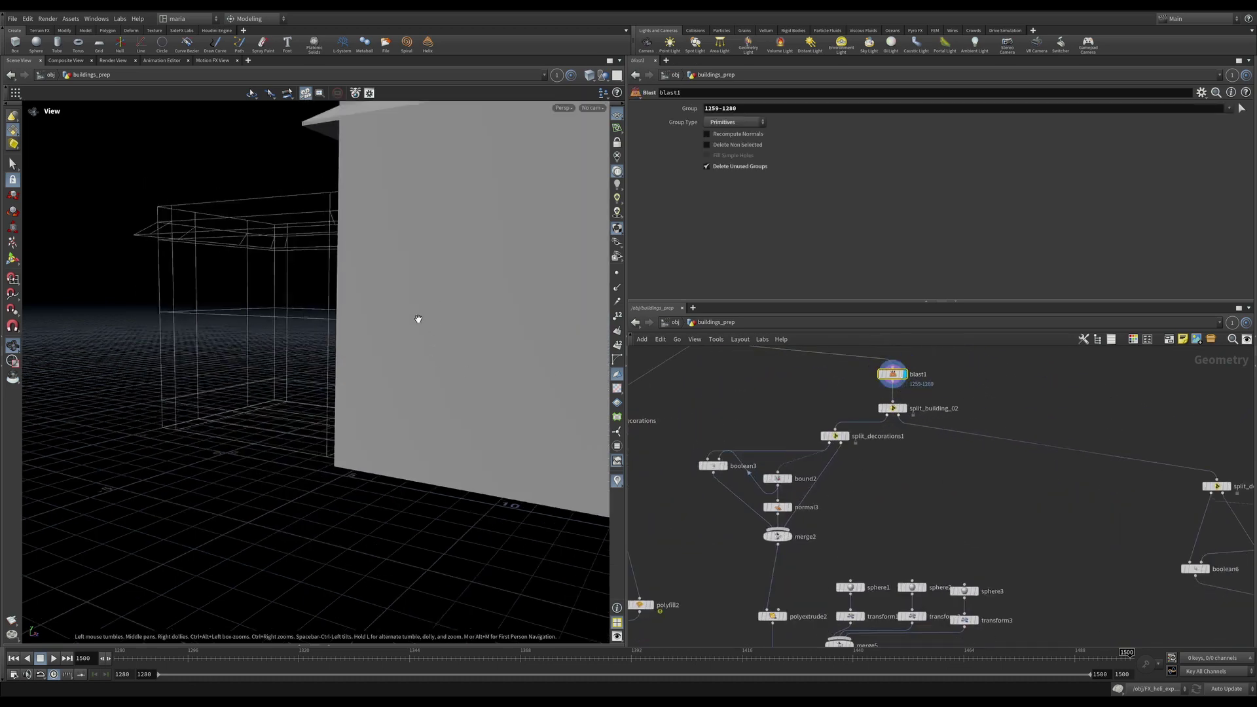
pyautogui.click(892, 409)
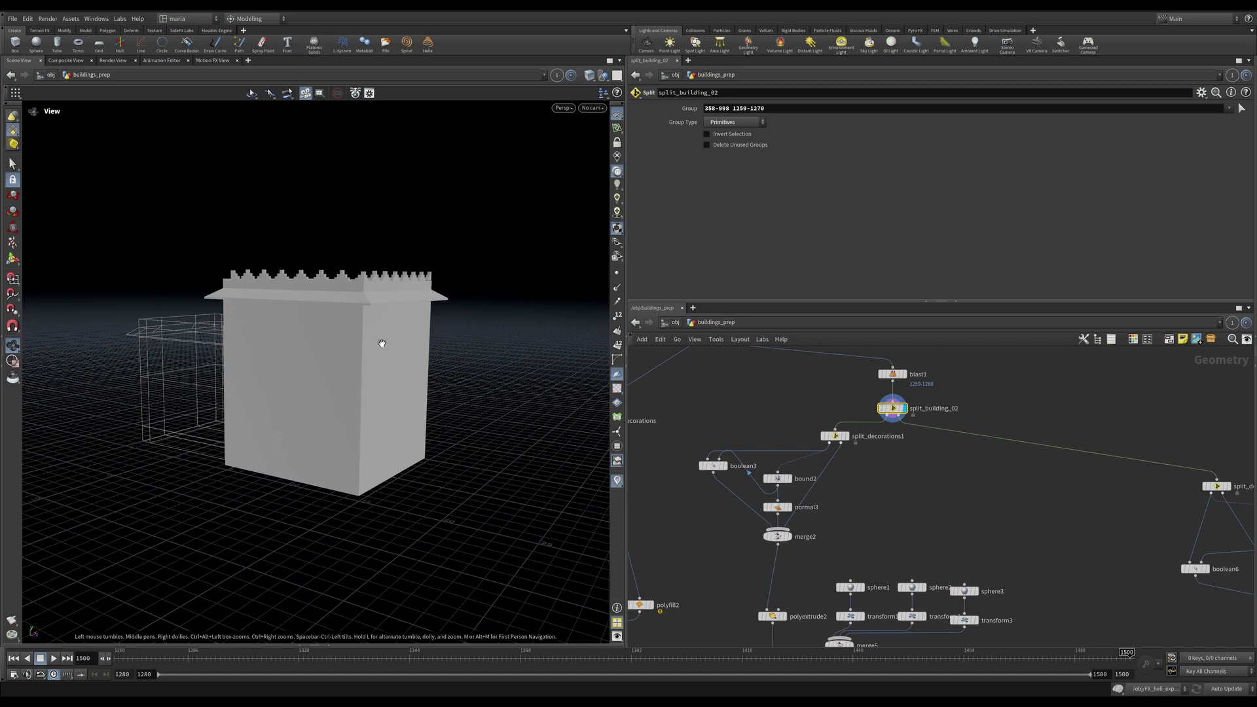
pyautogui.moveTo(382, 345)
pyautogui.mouseDown()
pyautogui.moveTo(507, 345)
pyautogui.moveTo(396, 344)
pyautogui.mouseUp()
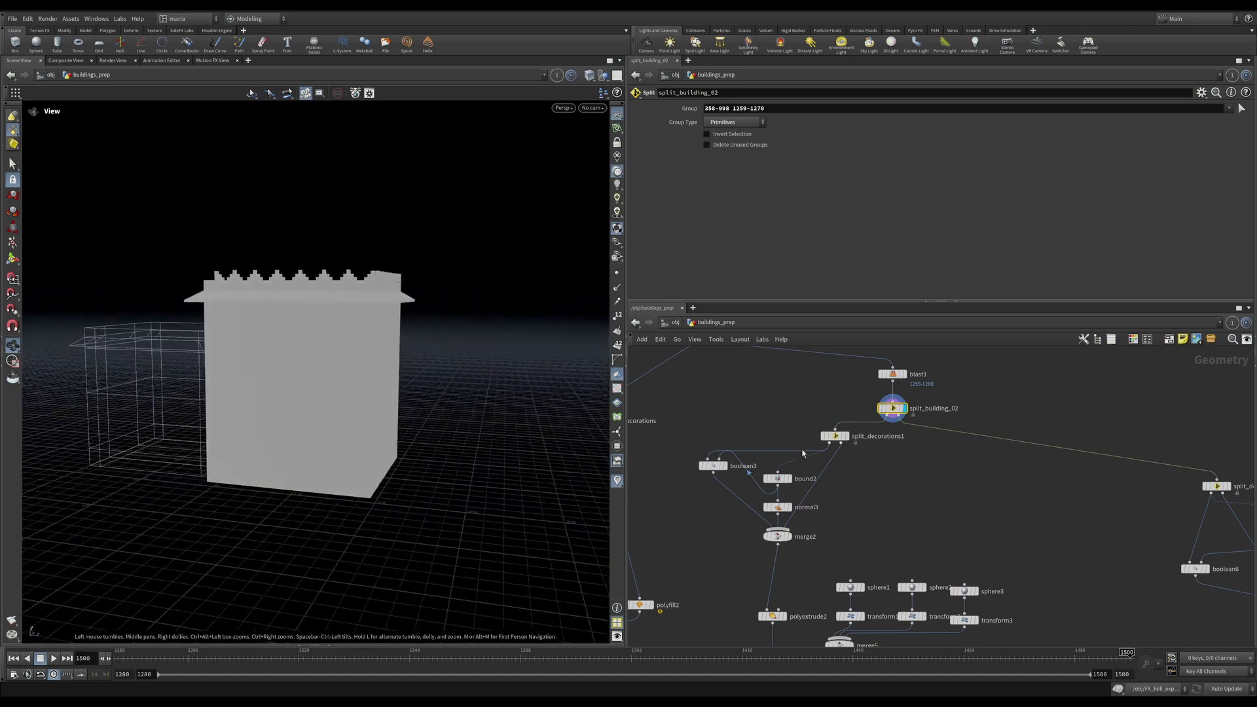
# - Compare split_decorations1's building without crenellations against the bound2 box and its padding
pyautogui.click(835, 436)
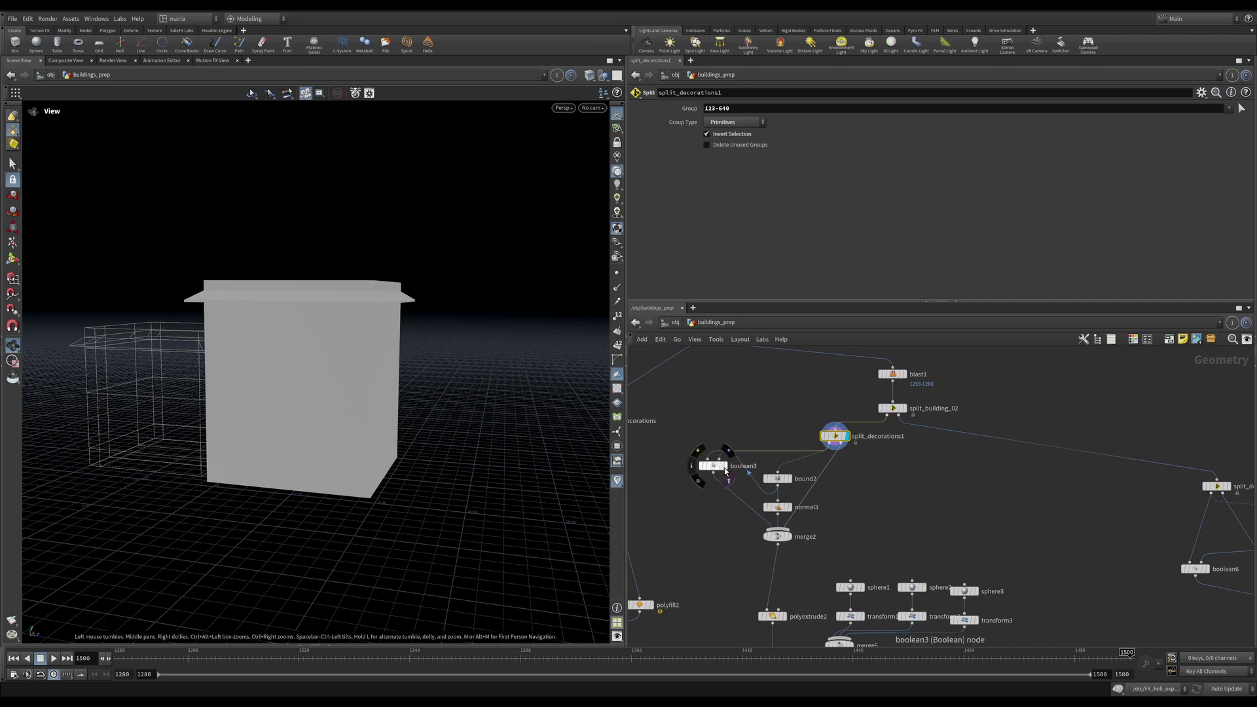
pyautogui.click(788, 479)
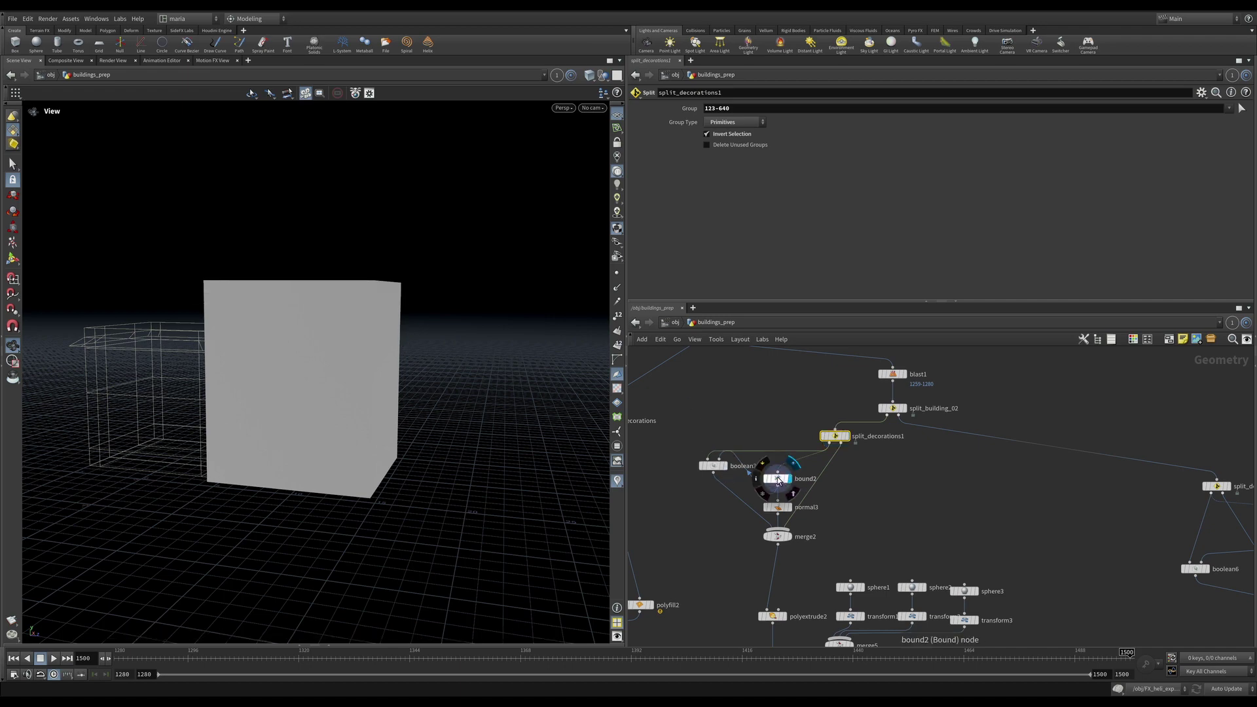
pyautogui.click(778, 479)
pyautogui.moveTo(345, 300); pyautogui.dragTo(441, 283)
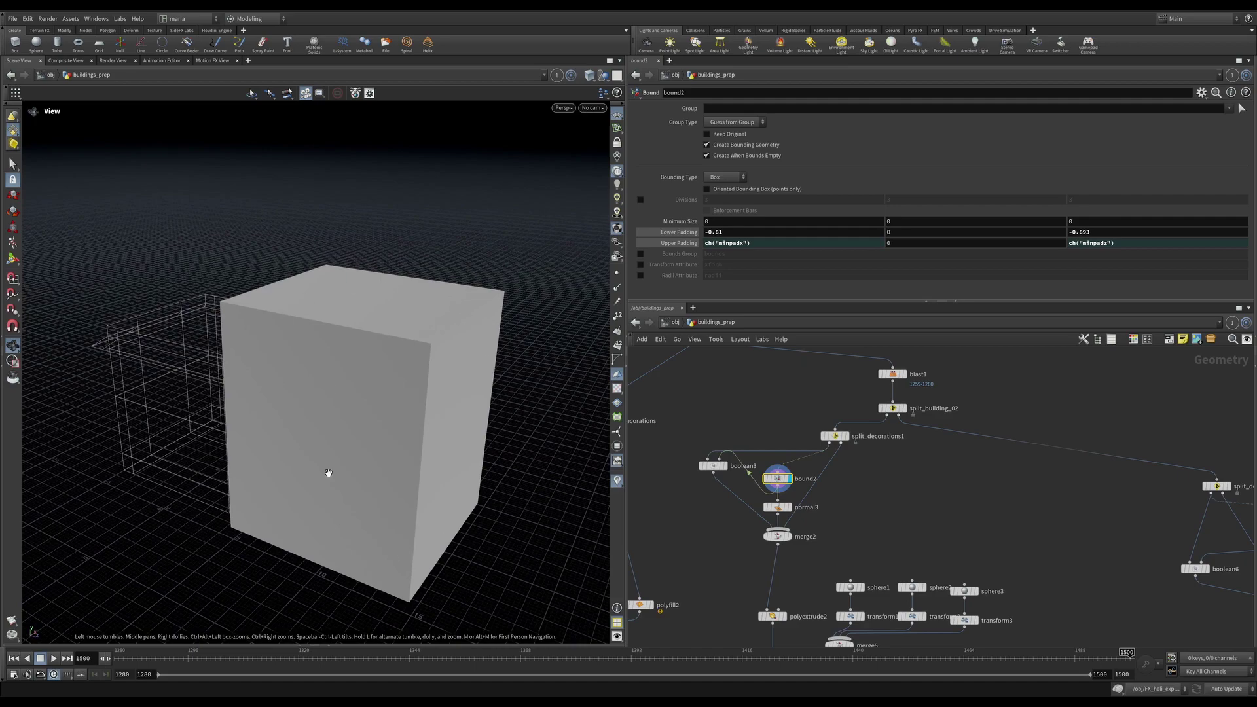
pyautogui.click(832, 436)
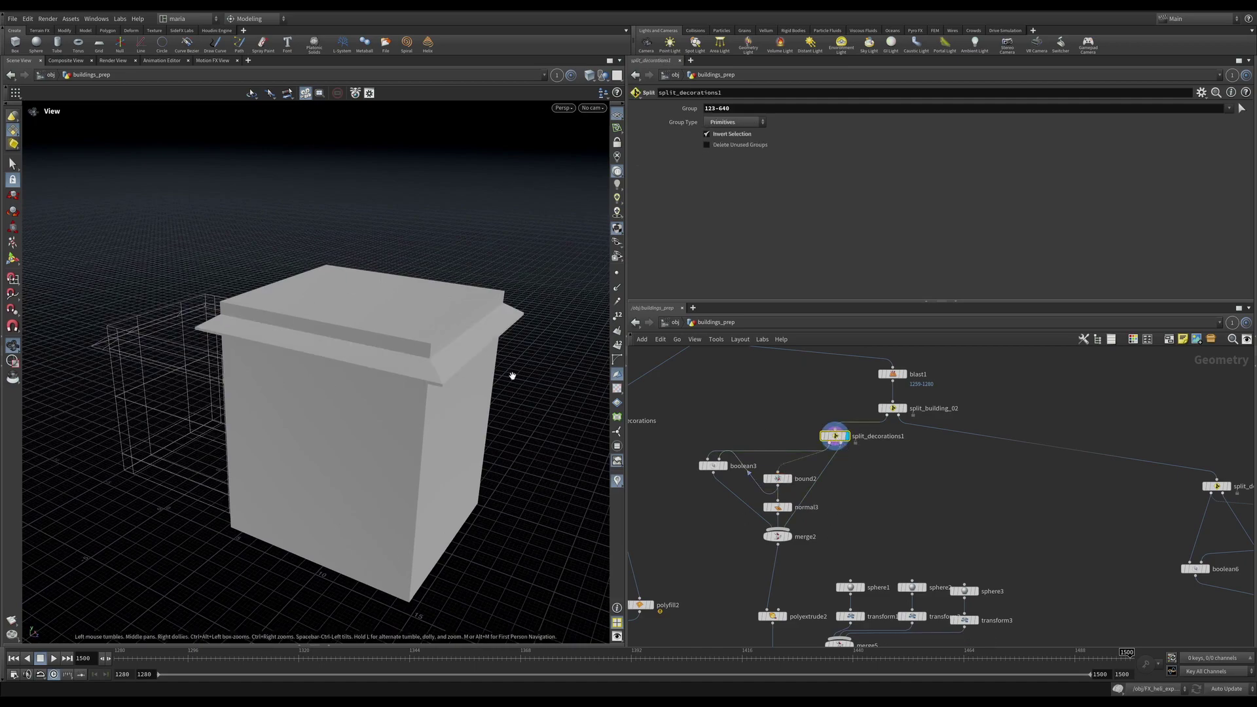
pyautogui.moveTo(513, 373); pyautogui.dragTo(374, 381, button='middle')
pyautogui.moveTo(374, 380); pyautogui.dragTo(163, 354)
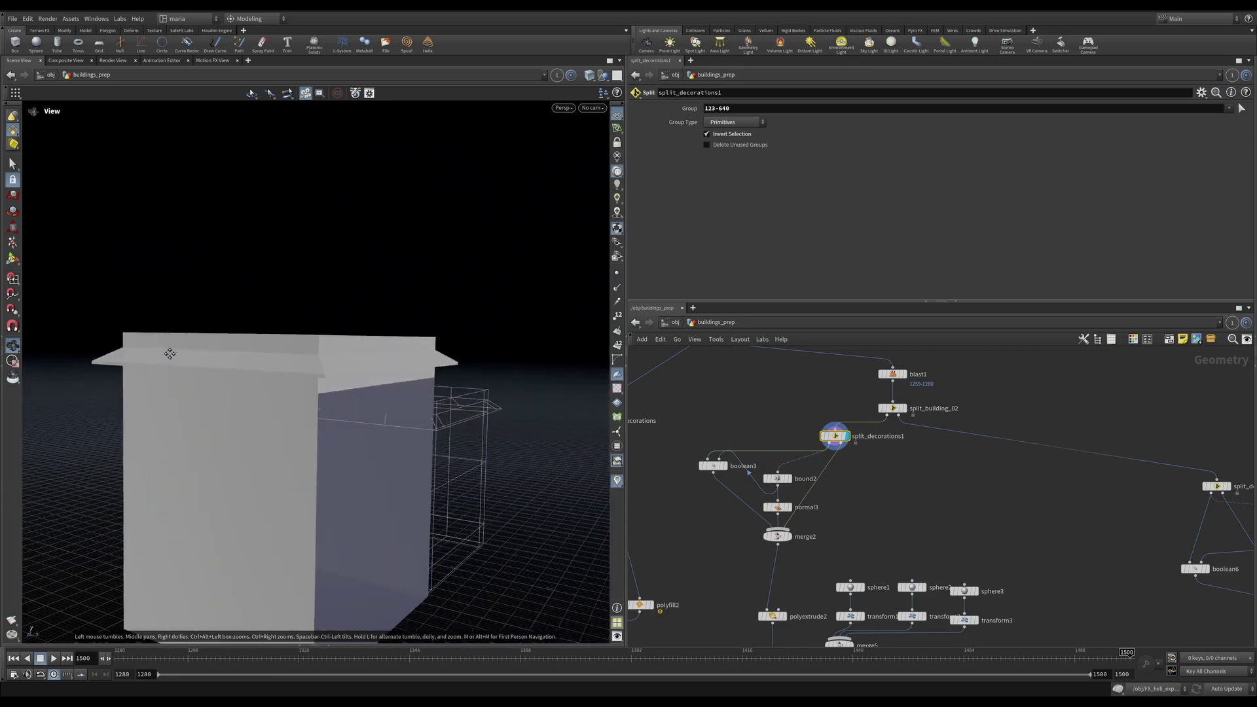
pyautogui.click(787, 479)
pyautogui.click(776, 478)
pyautogui.moveTo(401, 359); pyautogui.dragTo(498, 446)
# - Display boolean3's hollow roof frame, then merge2's full building with roof and crenellations
pyautogui.click(723, 466)
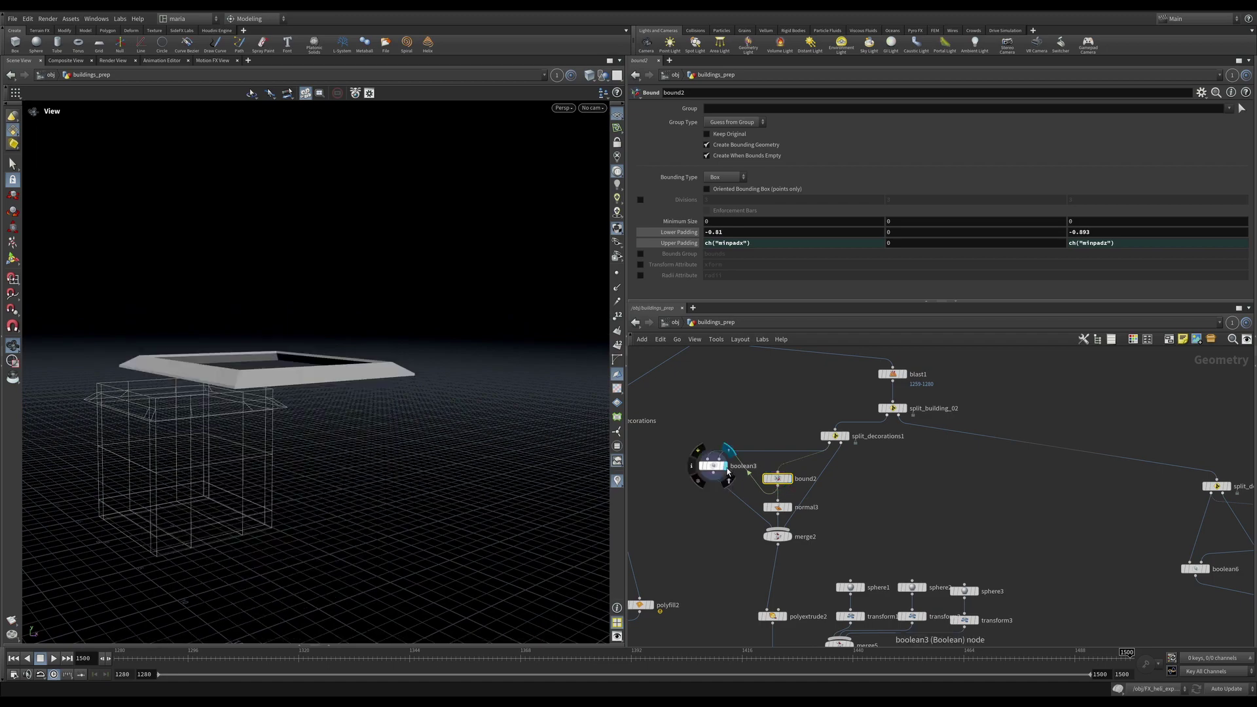
pyautogui.click(715, 465)
pyautogui.moveTo(308, 368); pyautogui.dragTo(419, 556)
pyautogui.click(792, 537)
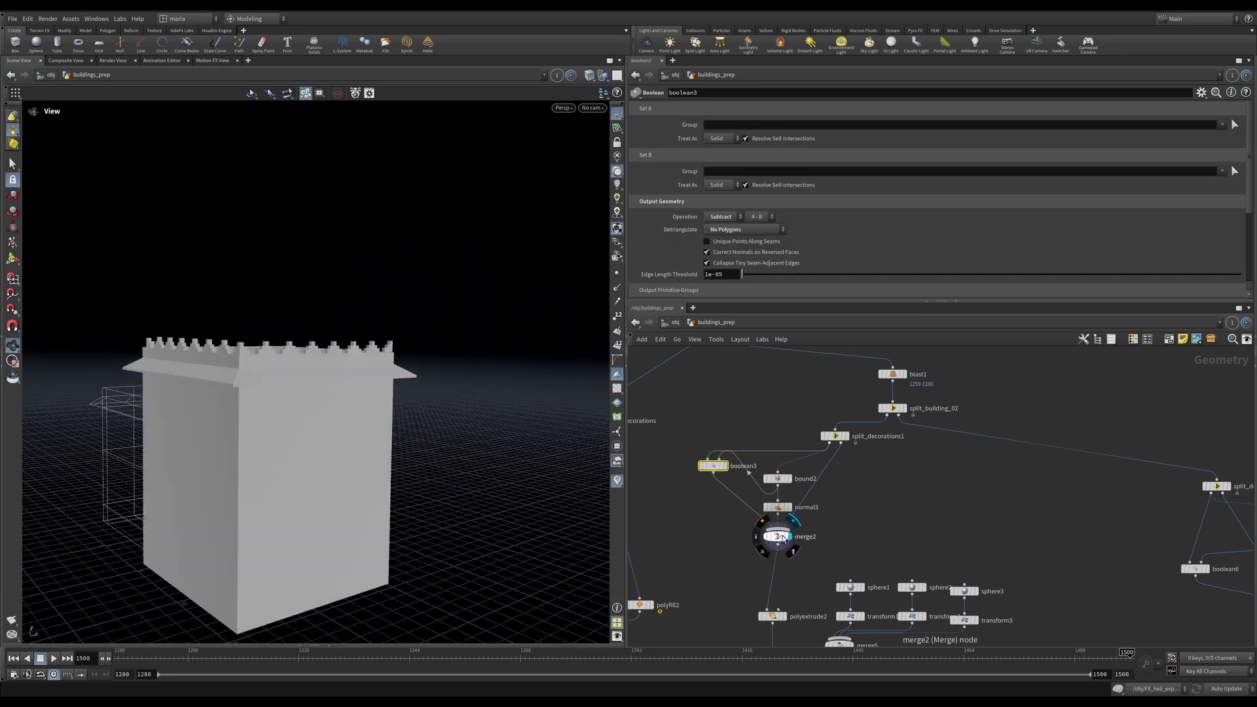
pyautogui.click(778, 536)
pyautogui.moveTo(309, 367); pyautogui.dragTo(429, 341)
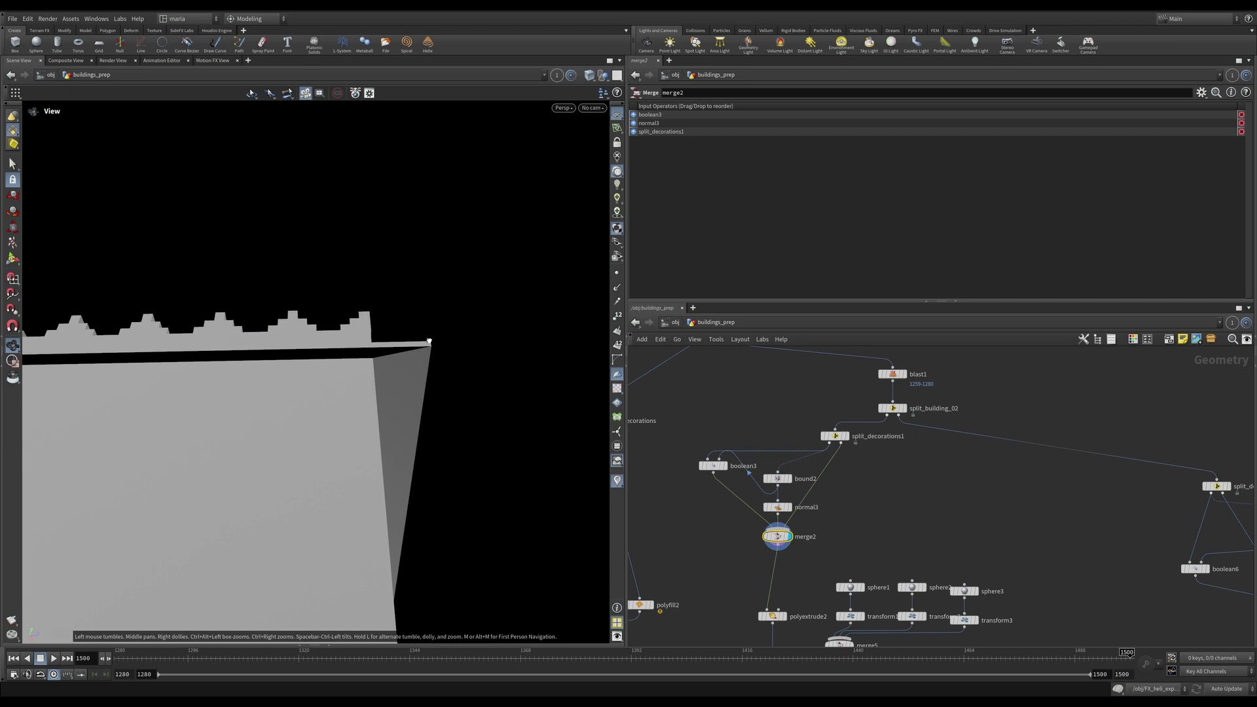
pyautogui.moveTo(422, 351); pyautogui.dragTo(364, 410, button='right')
pyautogui.moveTo(365, 410); pyautogui.dragTo(353, 314)
pyautogui.moveTo(777, 536); pyautogui.dragTo(771, 403, button='middle')
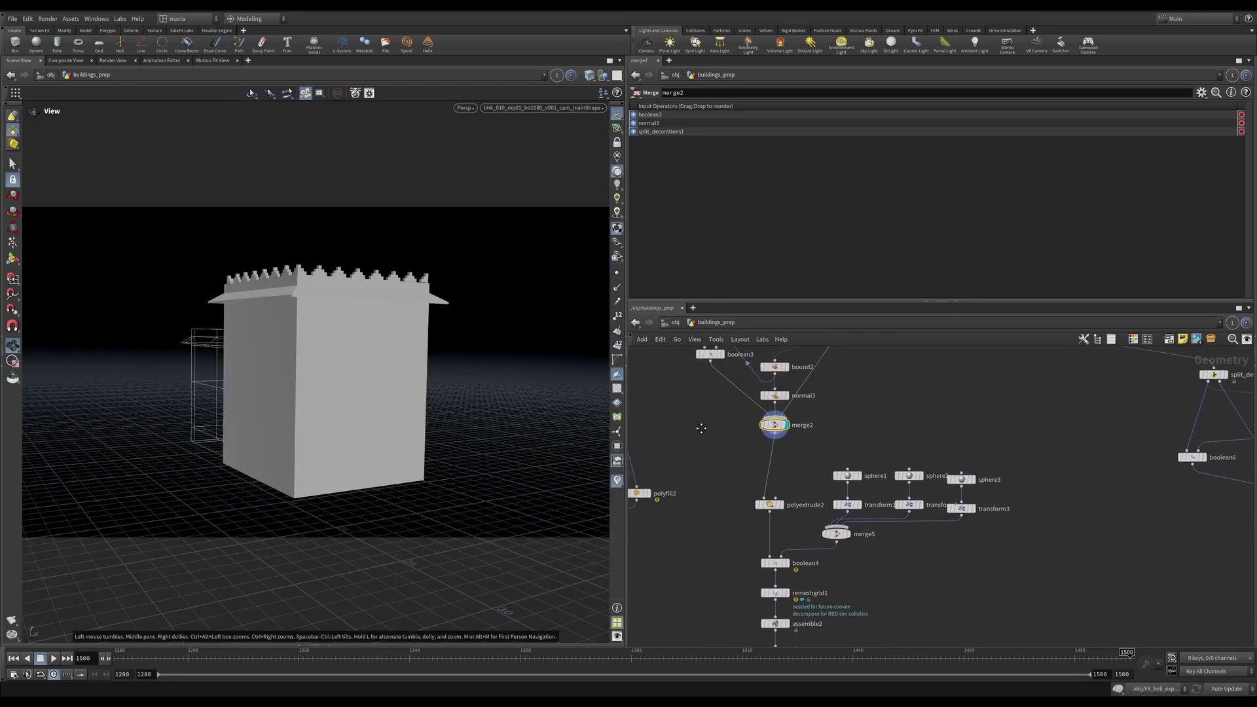
# - Go inside the alembic camera to cam_mainShape and show its View settings
pyautogui.press('u')
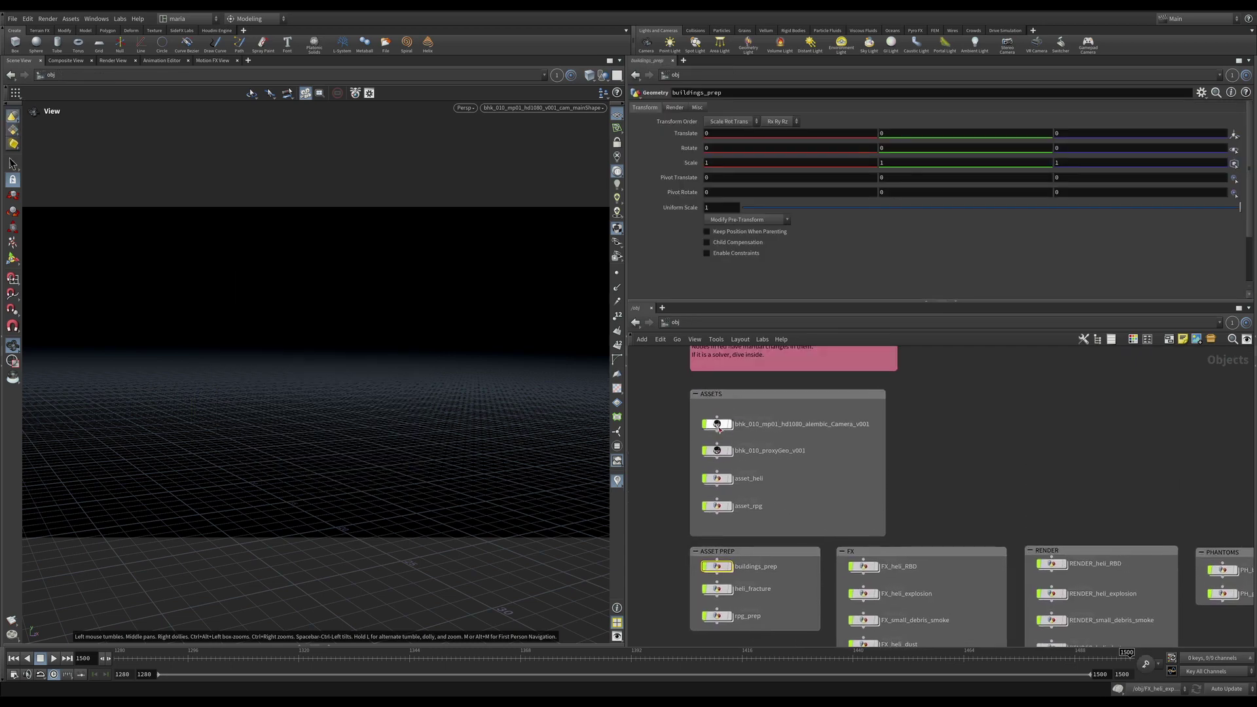
pyautogui.doubleClick(718, 427)
pyautogui.doubleClick(949, 522)
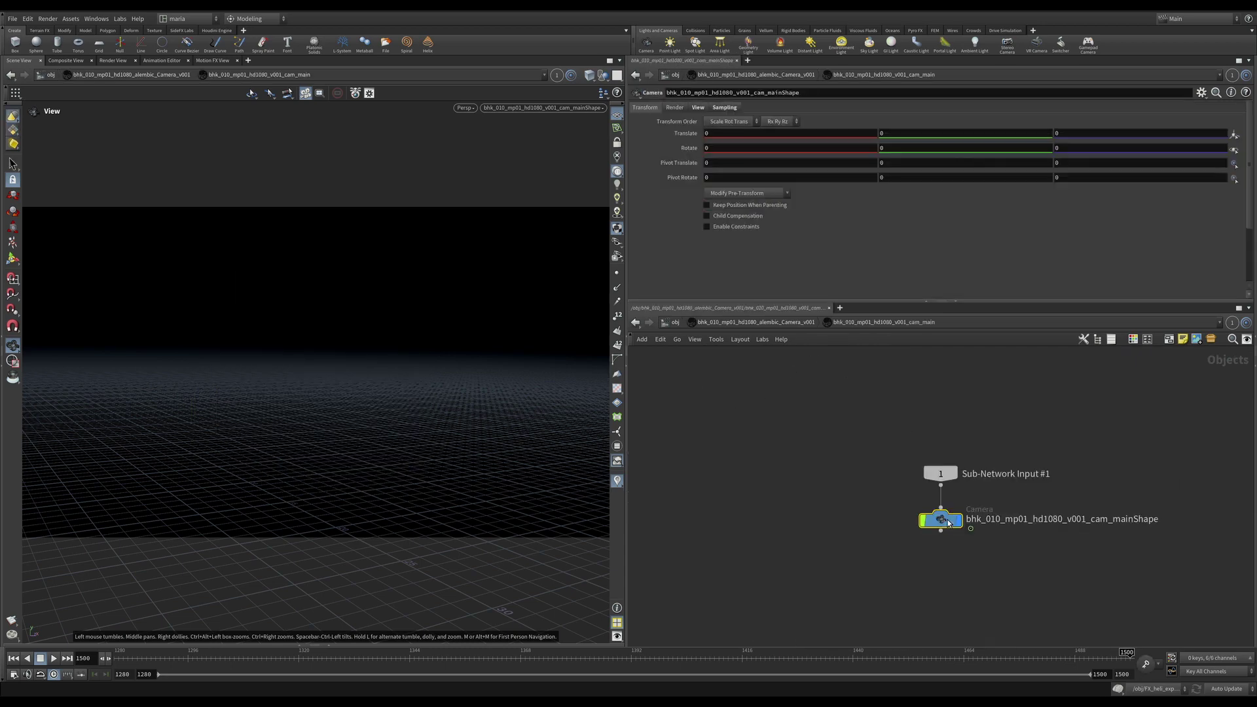
pyautogui.click(697, 108)
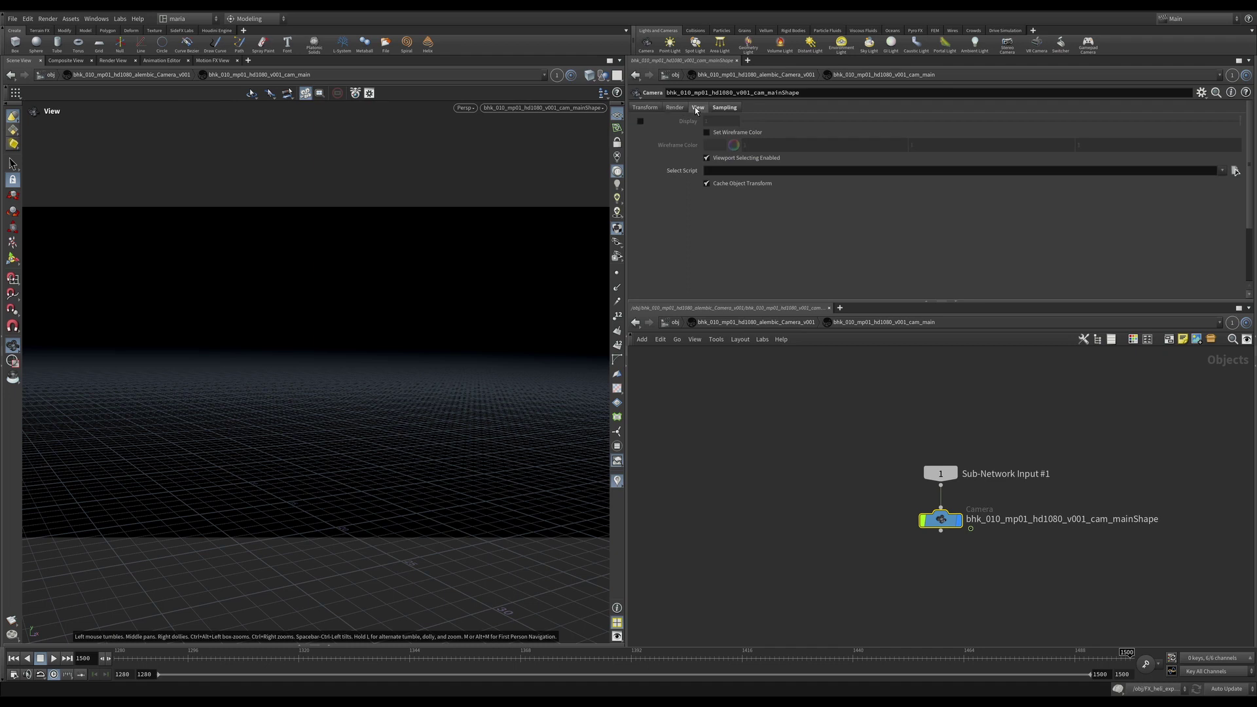
pyautogui.scroll(-2, 857, 251)
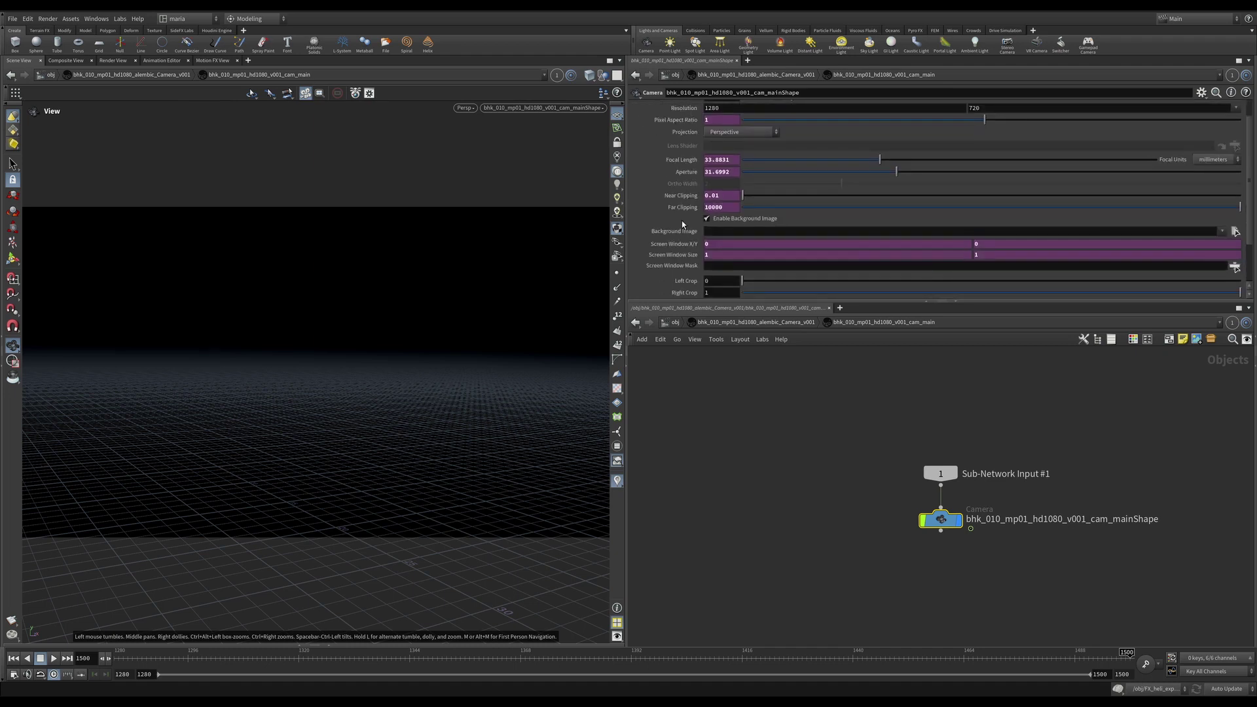
# - Set Background Image to the bhk_010_mp_undistorted_v001 jpg sequence and hide the reference grid
pyautogui.click(1235, 231)
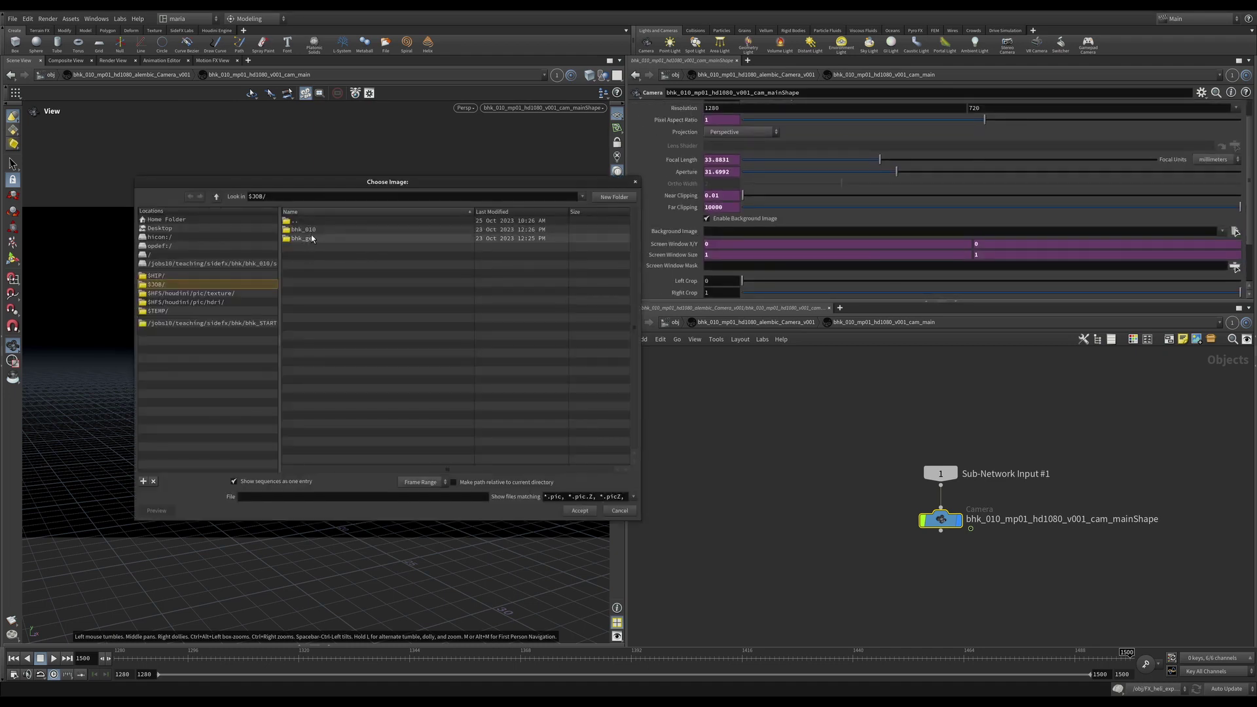
pyautogui.doubleClick(303, 229)
pyautogui.doubleClick(309, 257)
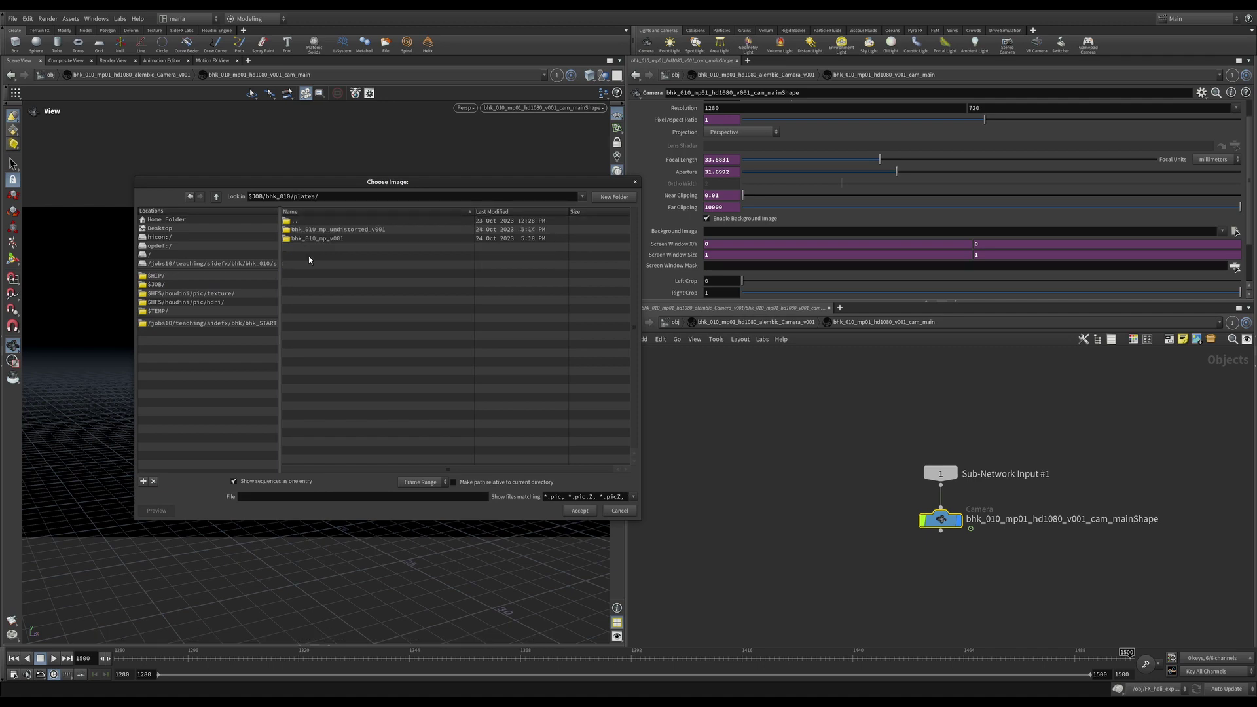
pyautogui.doubleClick(337, 230)
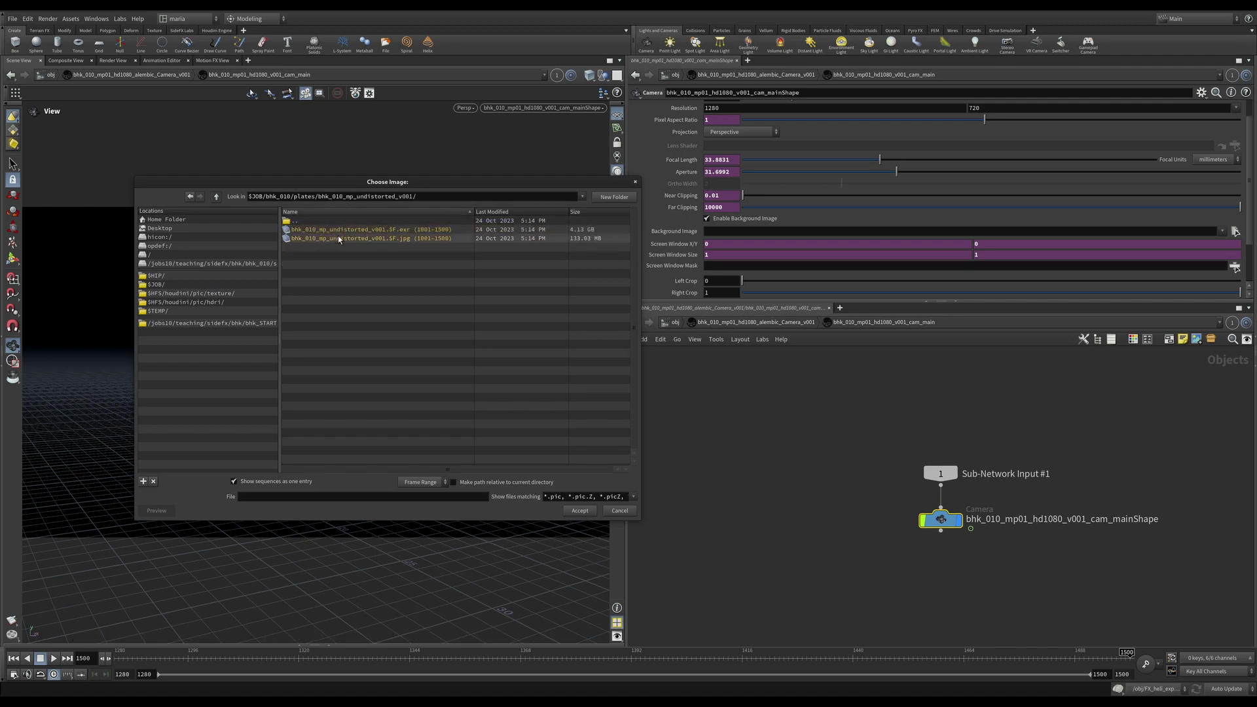
pyautogui.doubleClick(338, 238)
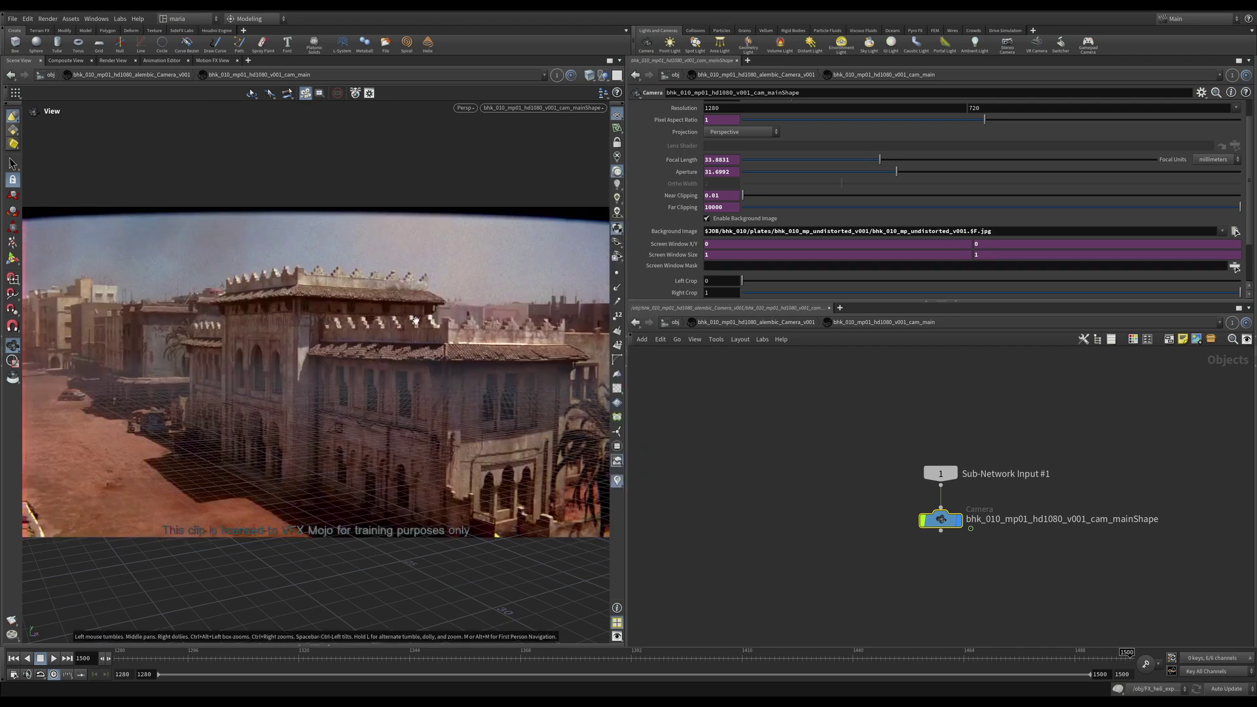
pyautogui.click(617, 116)
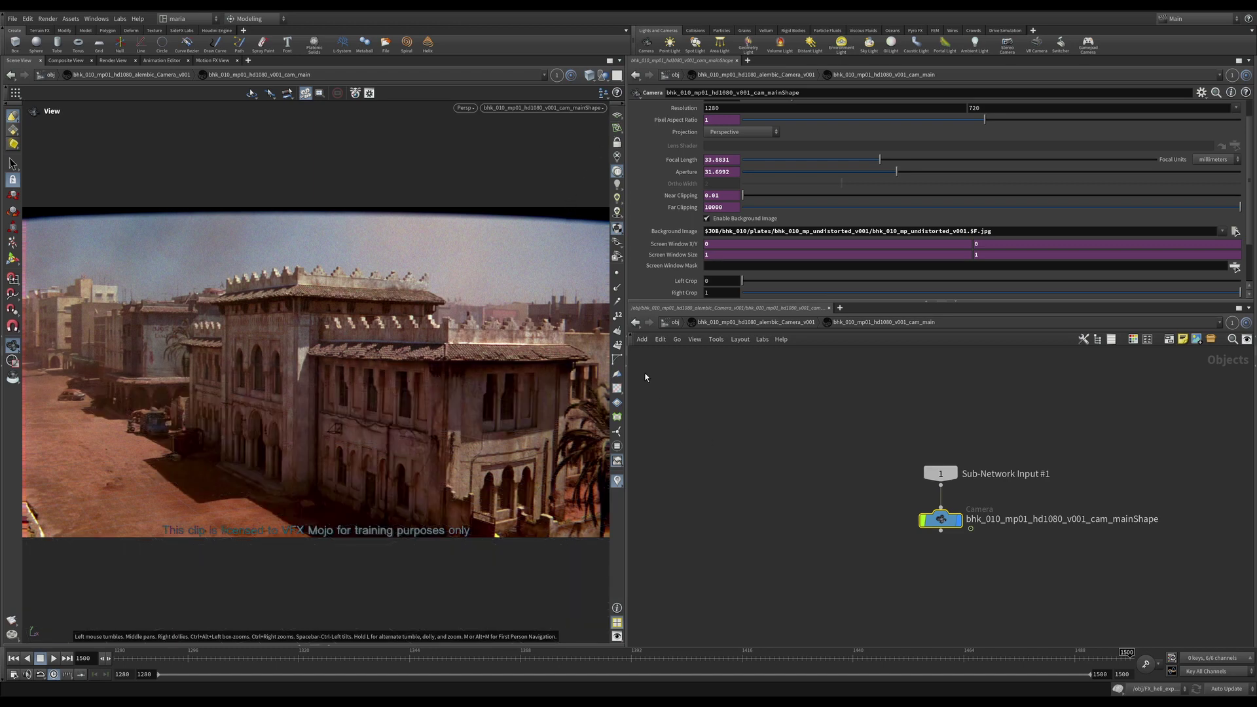
# - Return to the buildings_prep network and make room beside merge2
pyautogui.click(636, 322)
pyautogui.click(635, 322)
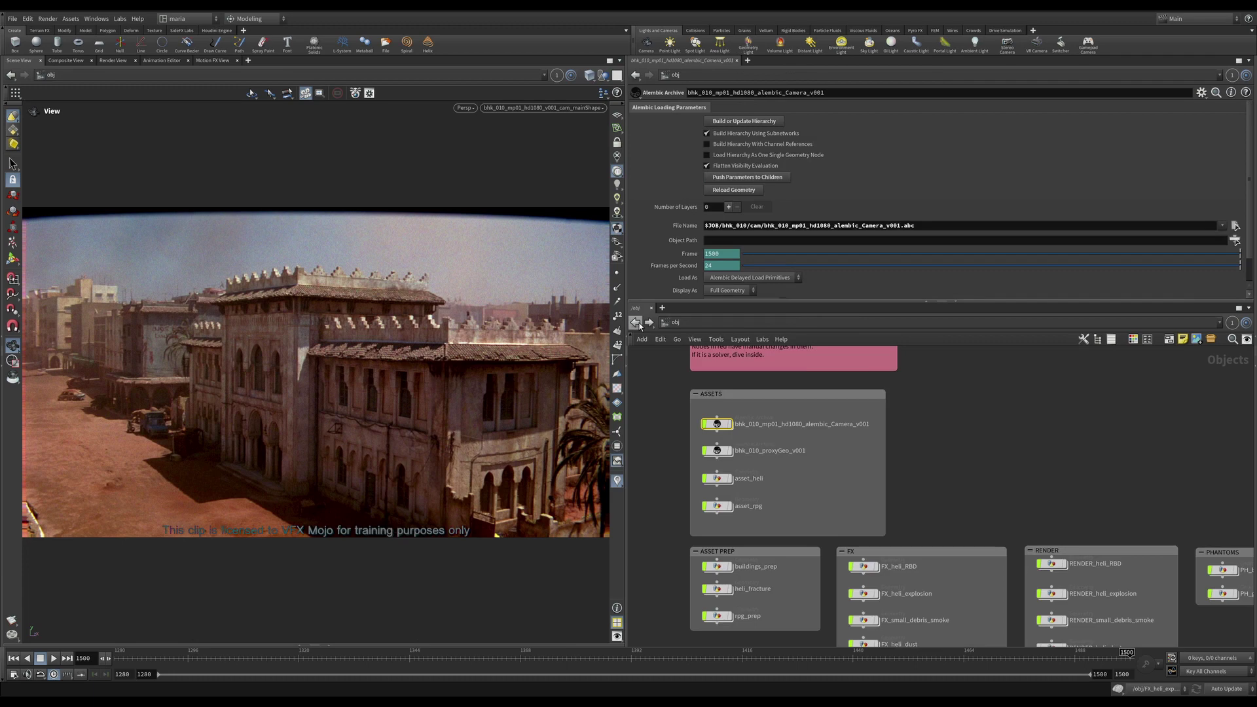
pyautogui.click(635, 322)
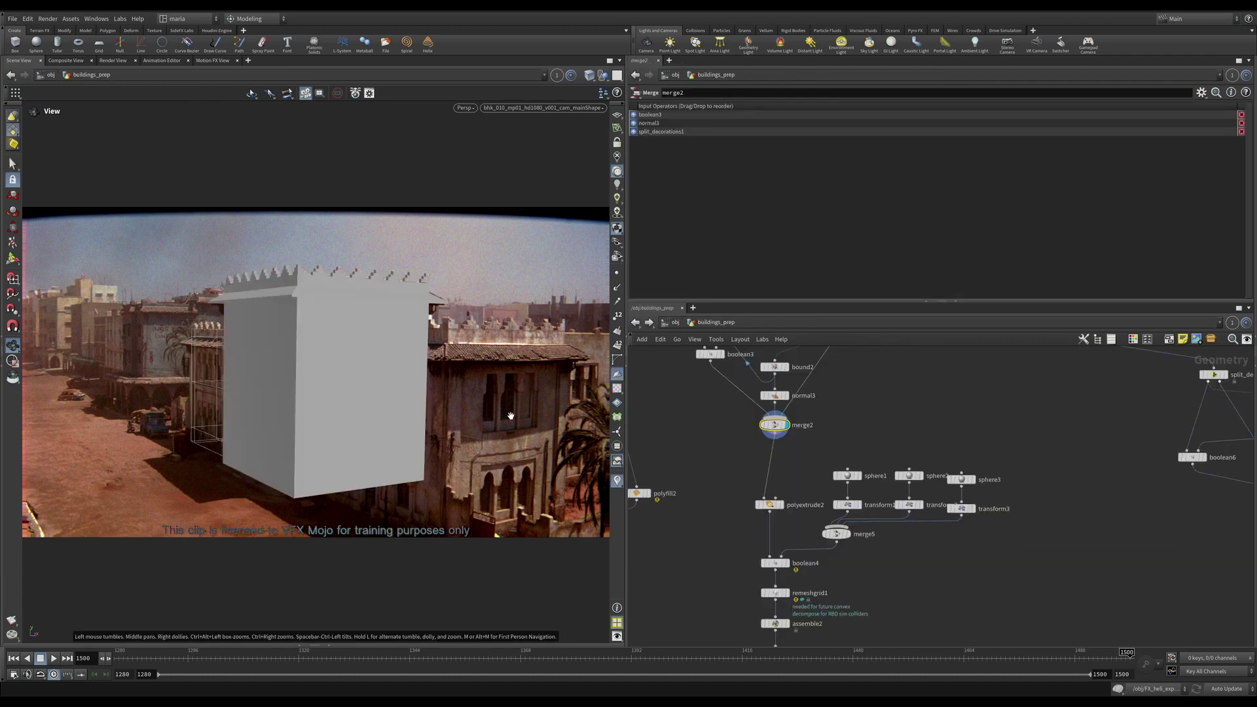
pyautogui.moveTo(725, 440); pyautogui.dragTo(766, 448, button='middle')
# - Create a null1 node beside merge2 and display it so only the plate shows
pyautogui.press('Tab')
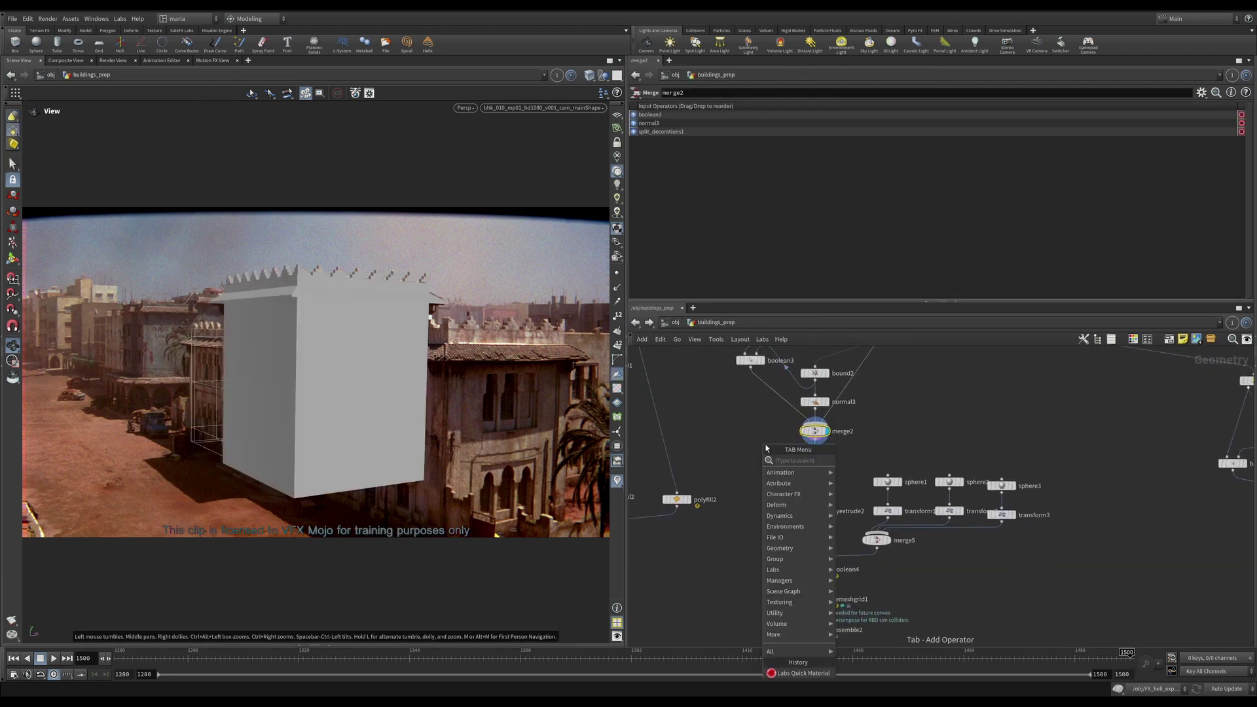
pyautogui.write('null')
pyautogui.press('Return')
pyautogui.click(767, 448)
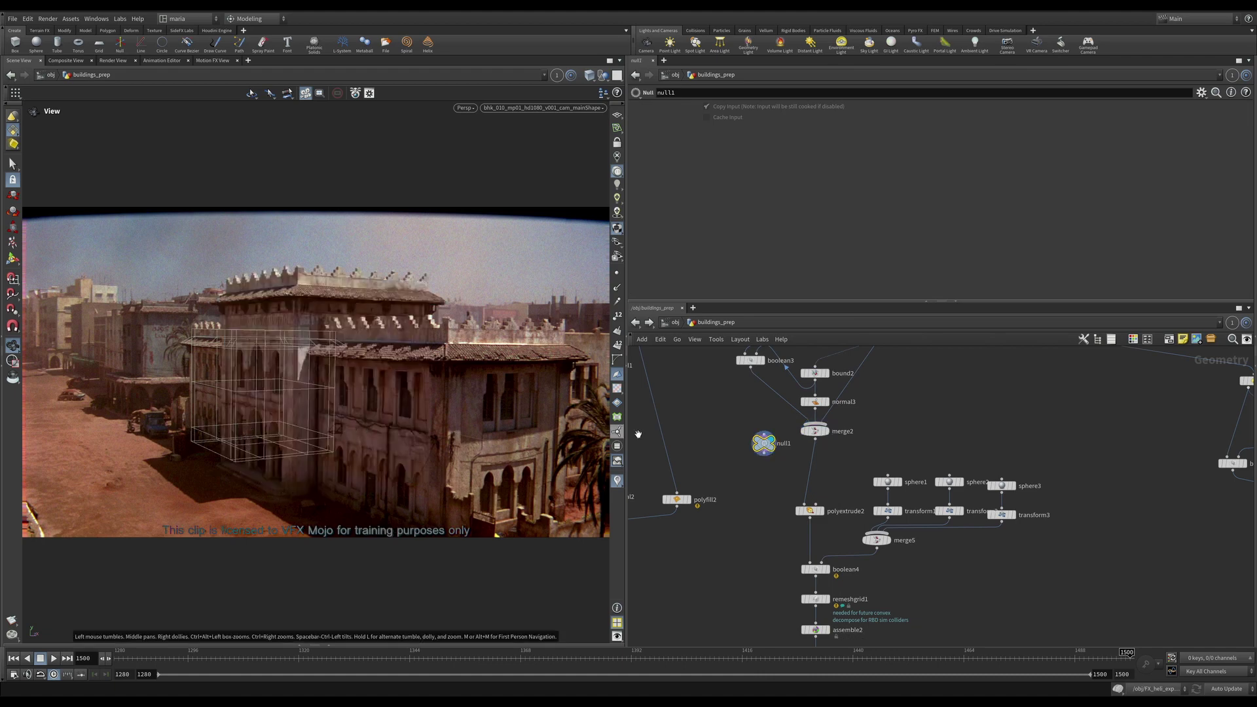
pyautogui.click(764, 444)
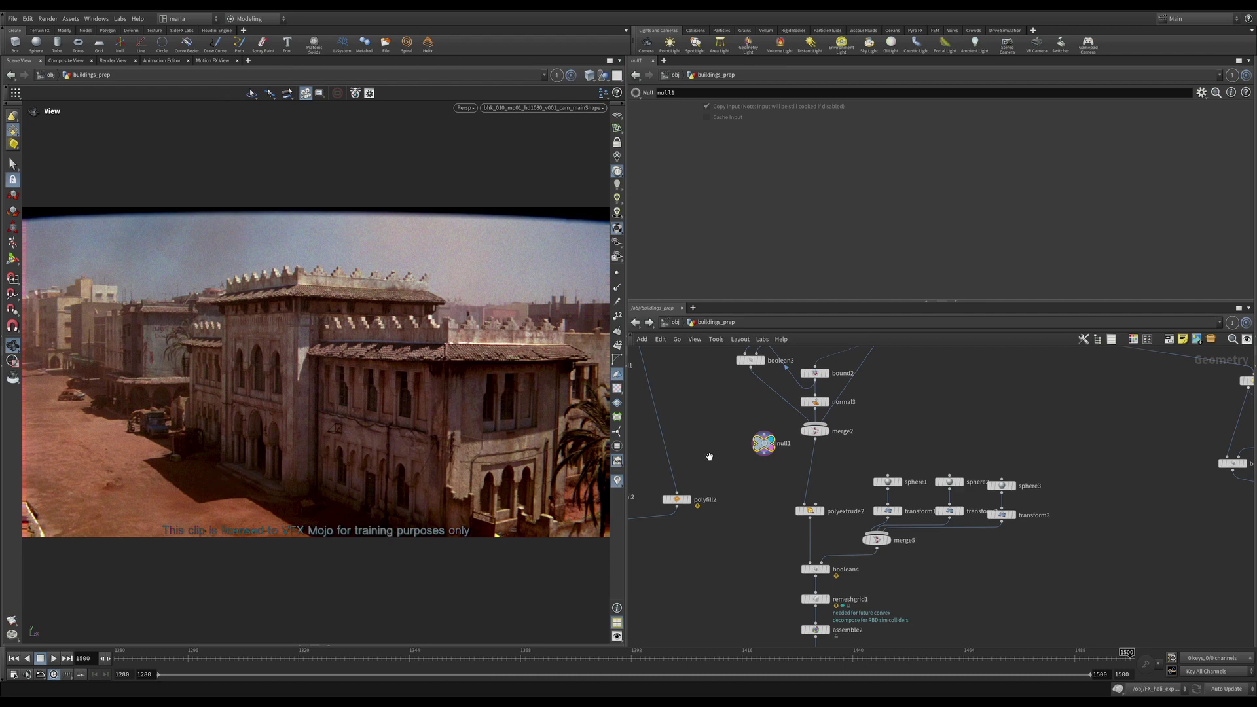
pyautogui.moveTo(816, 460); pyautogui.dragTo(799, 398, button='middle')
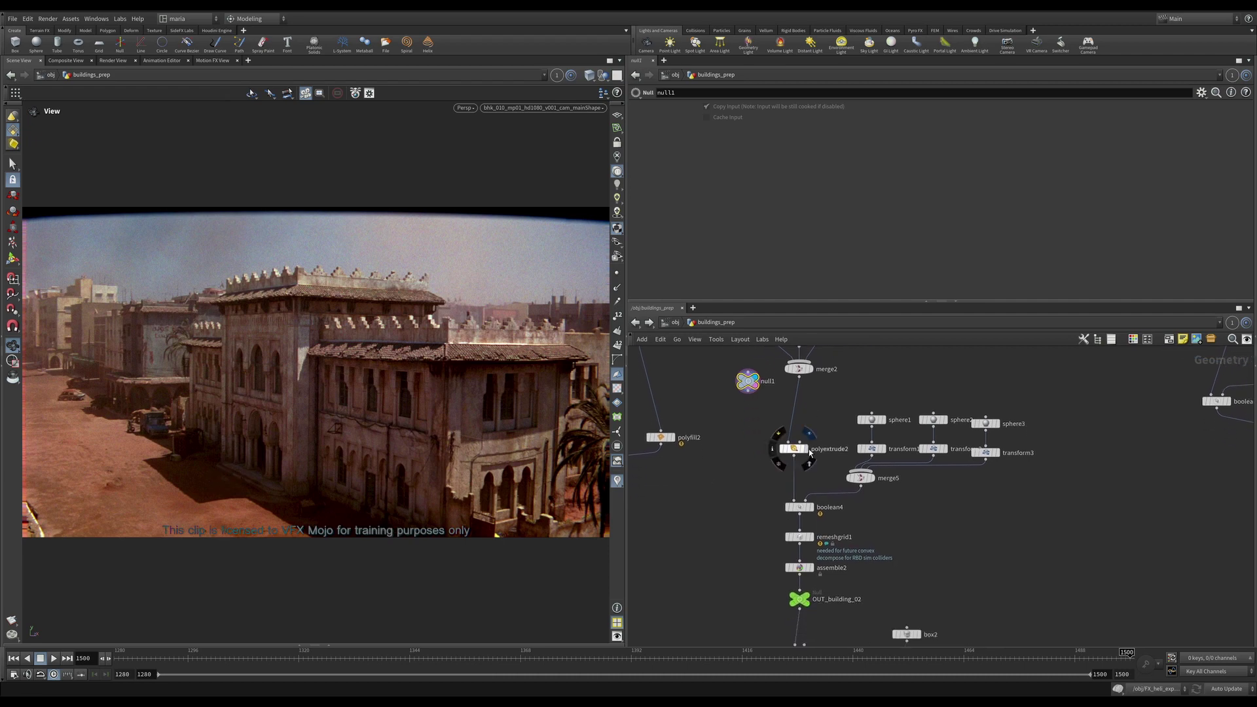
# - Display polyextrude2's block, then boolean4's block with the arch cutouts
pyautogui.click(802, 449)
pyautogui.click(796, 450)
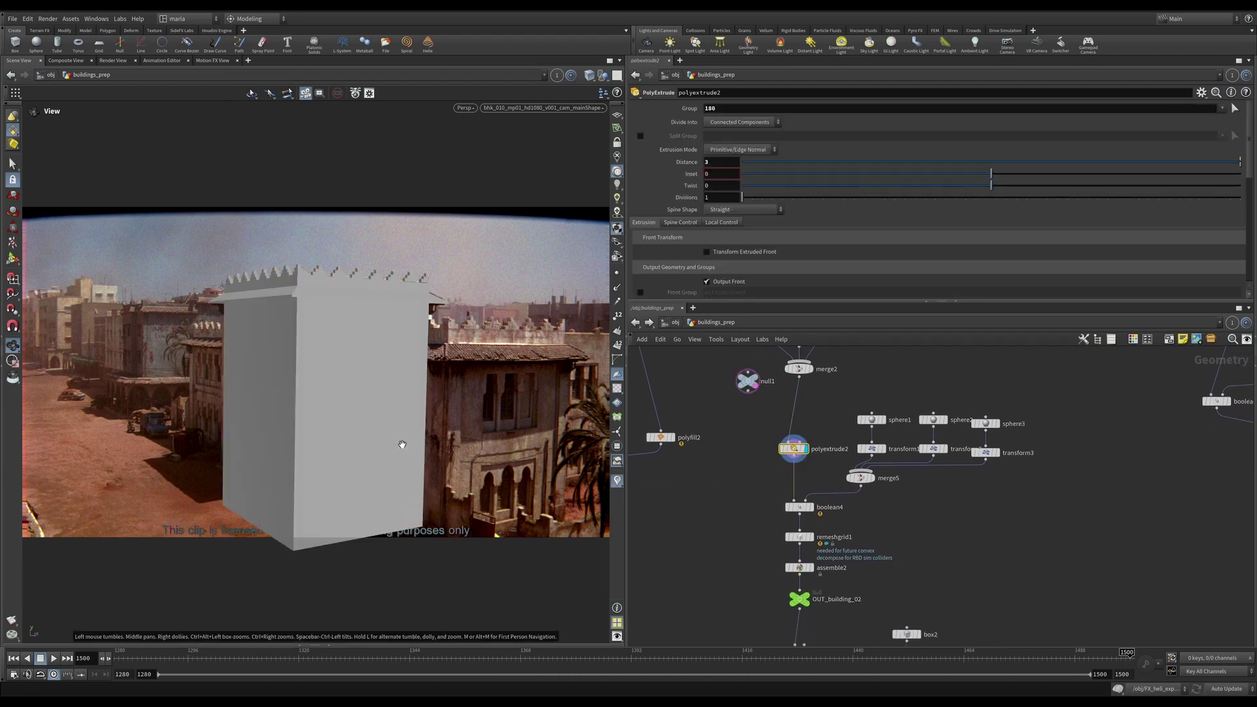
pyautogui.click(811, 508)
pyautogui.click(799, 507)
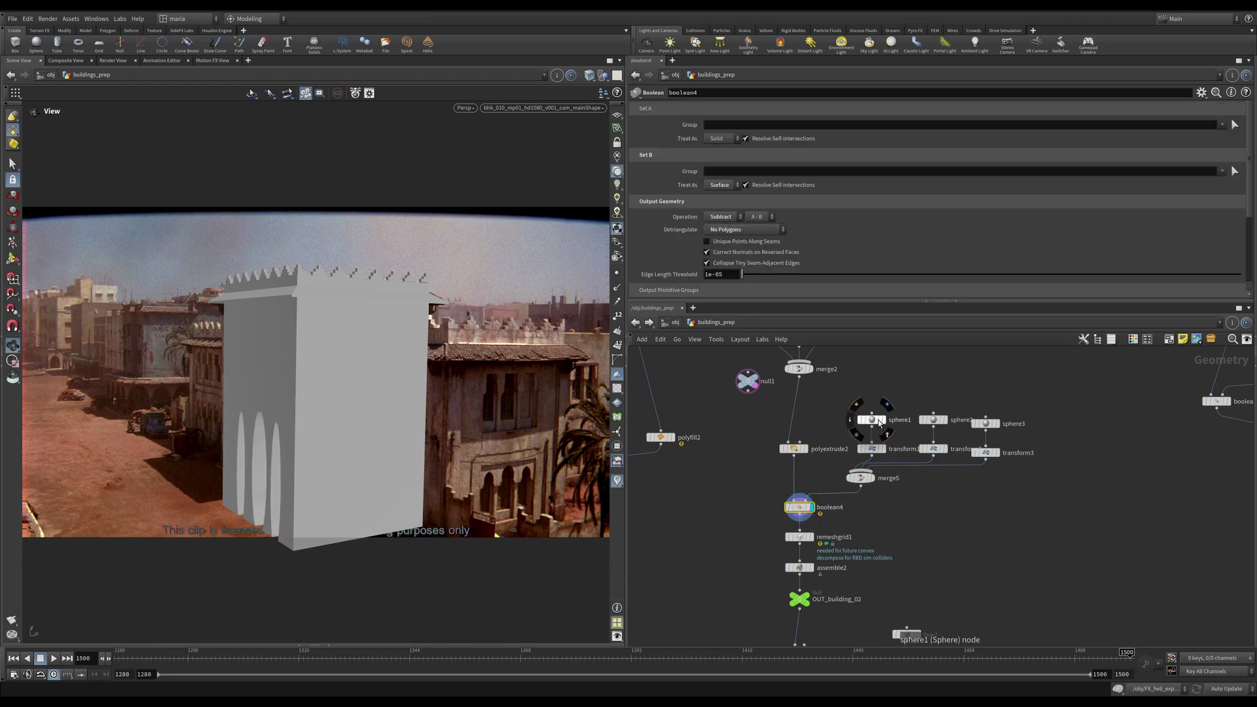
# - Template the cutting sphere, check boolean4 and remeshgrid1 in wireframe, then select OUT_building_02
pyautogui.click(881, 449)
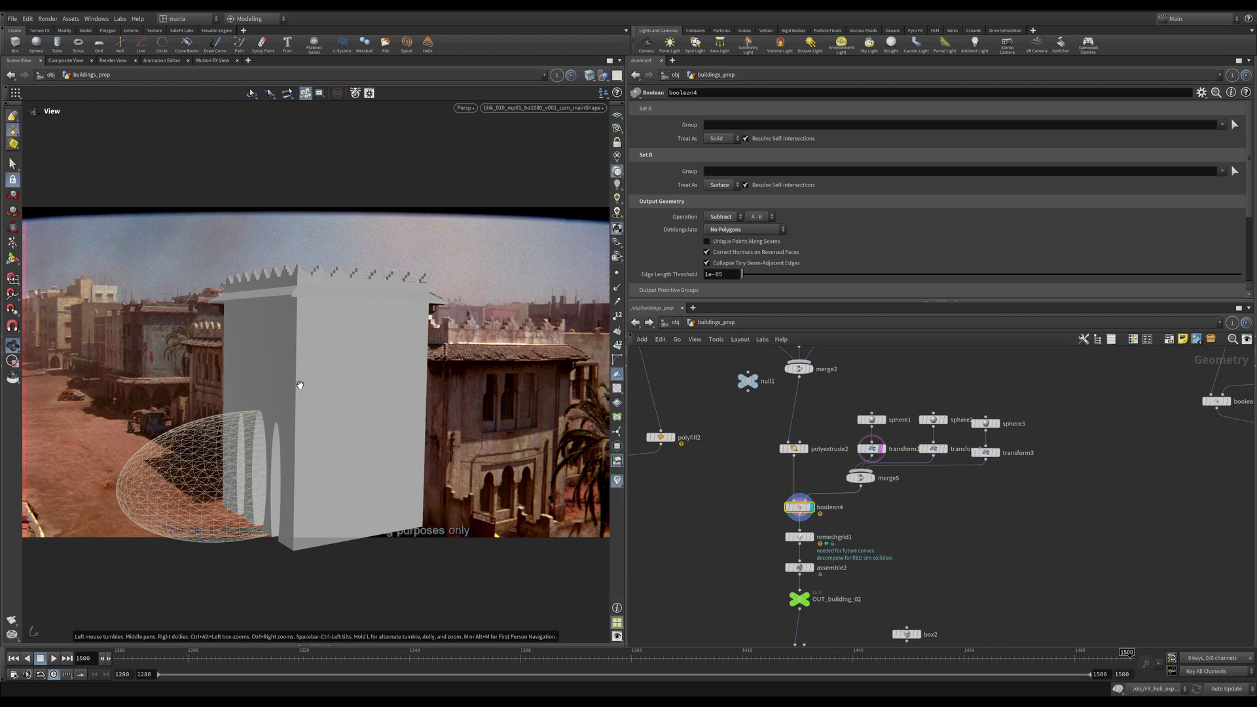
pyautogui.press('w')
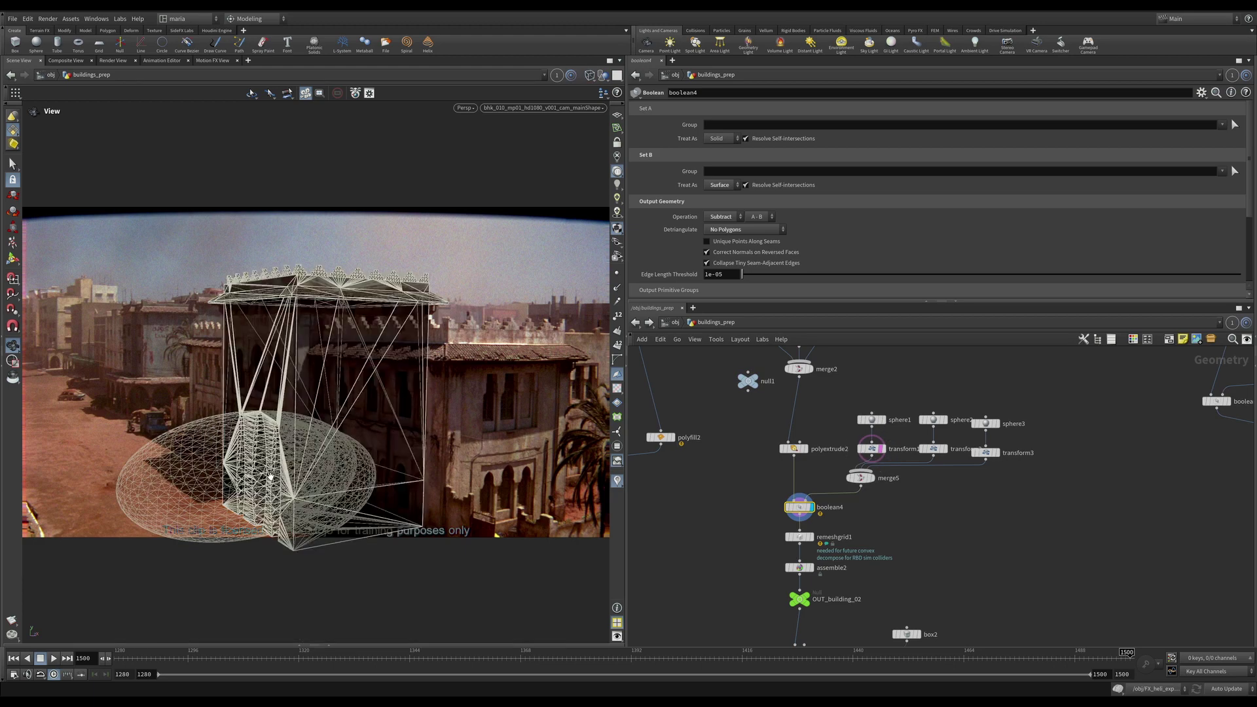
pyautogui.press('w')
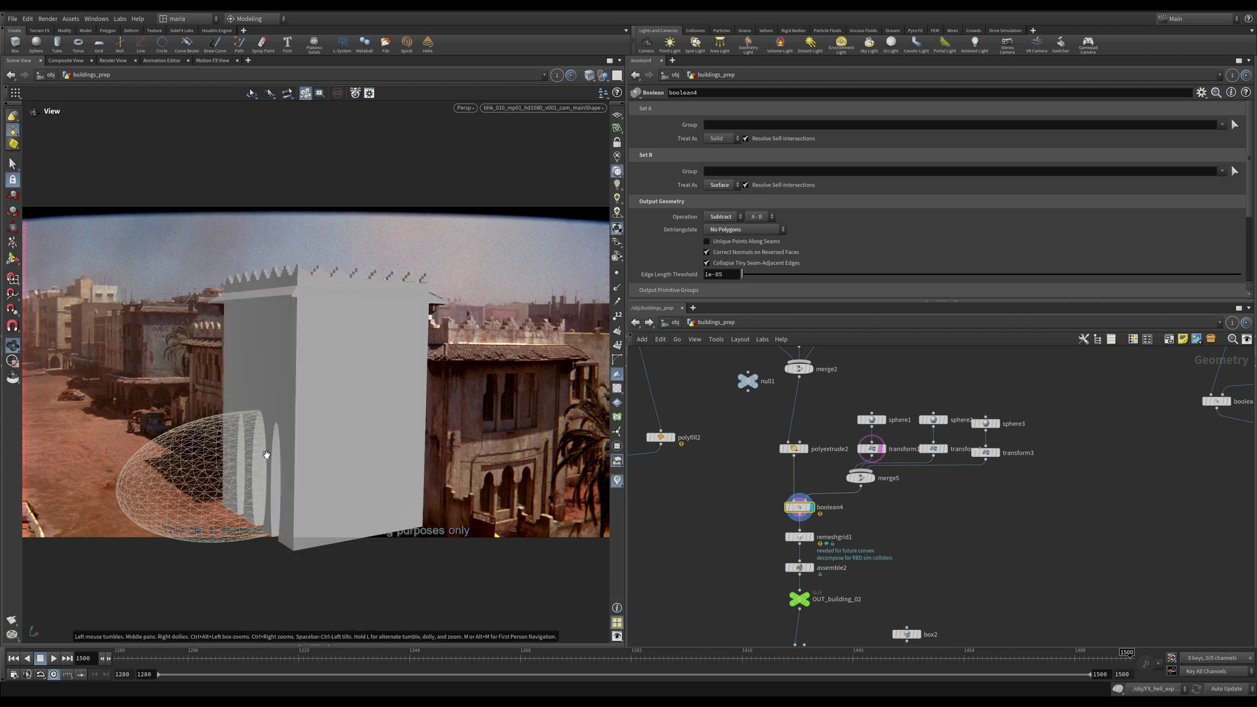
pyautogui.click(799, 538)
pyautogui.press('w')
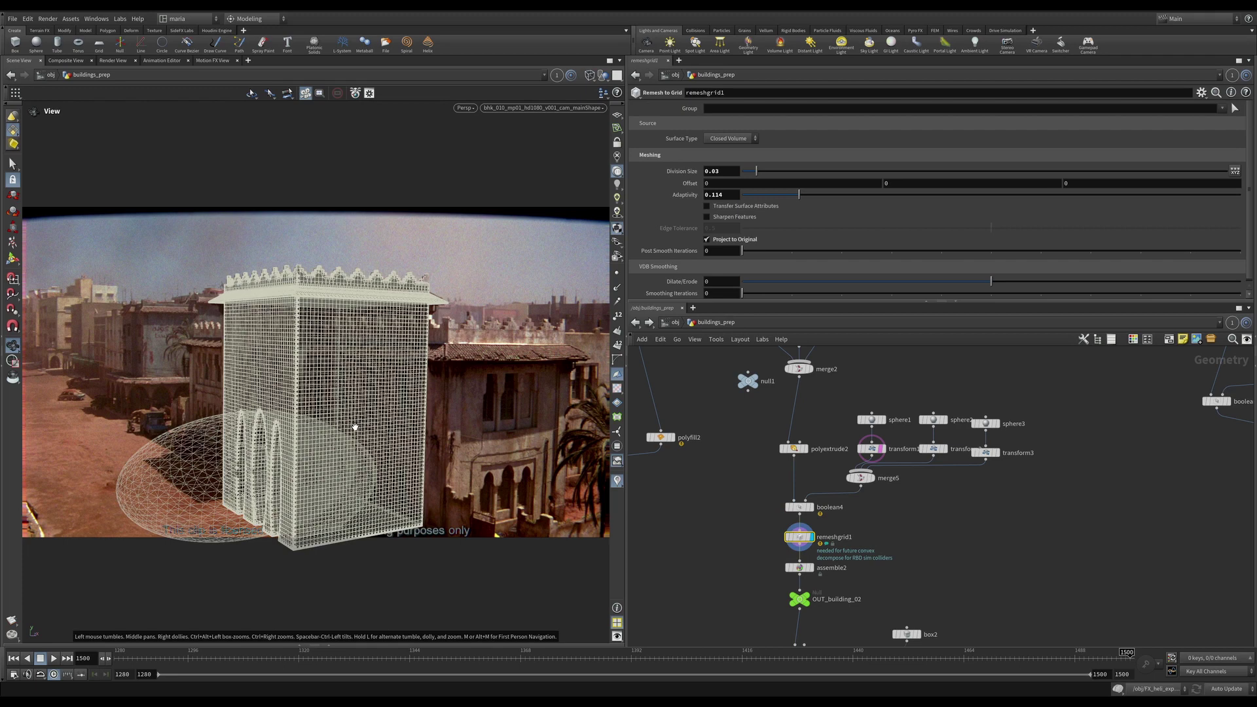
pyautogui.press('w')
pyautogui.click(878, 460)
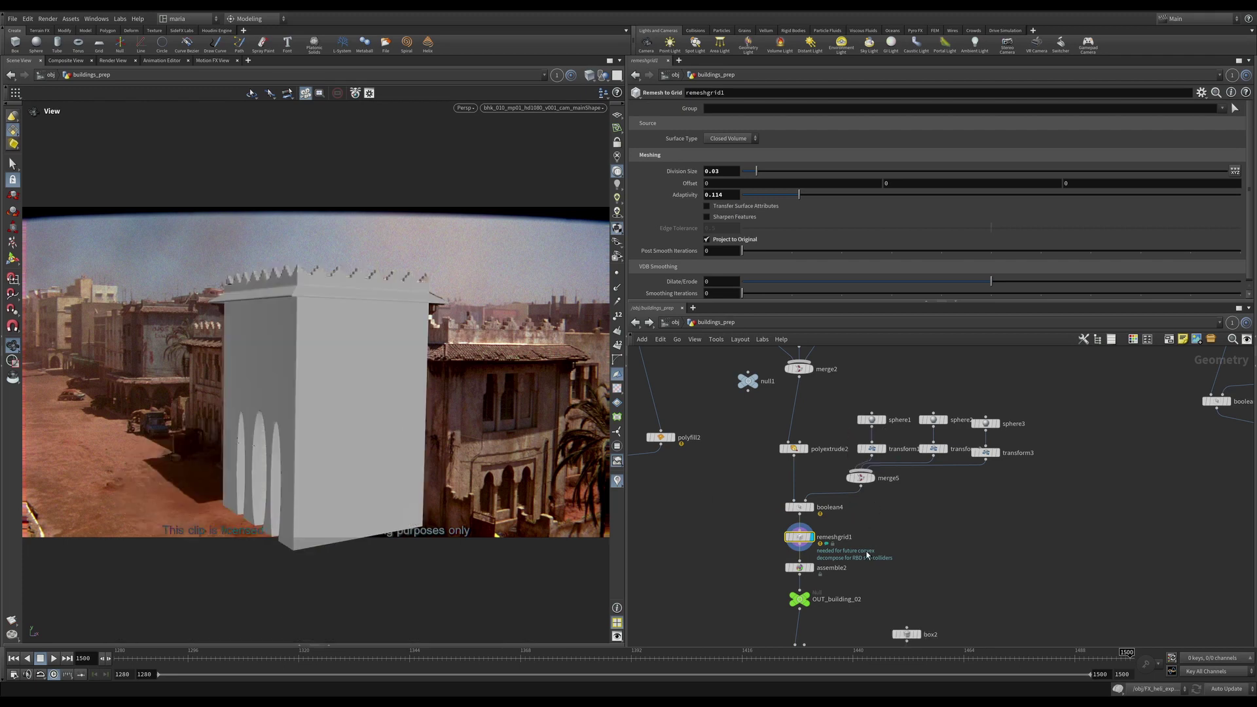
pyautogui.moveTo(809, 600); pyautogui.dragTo(817, 520, button='middle')
pyautogui.click(809, 520)
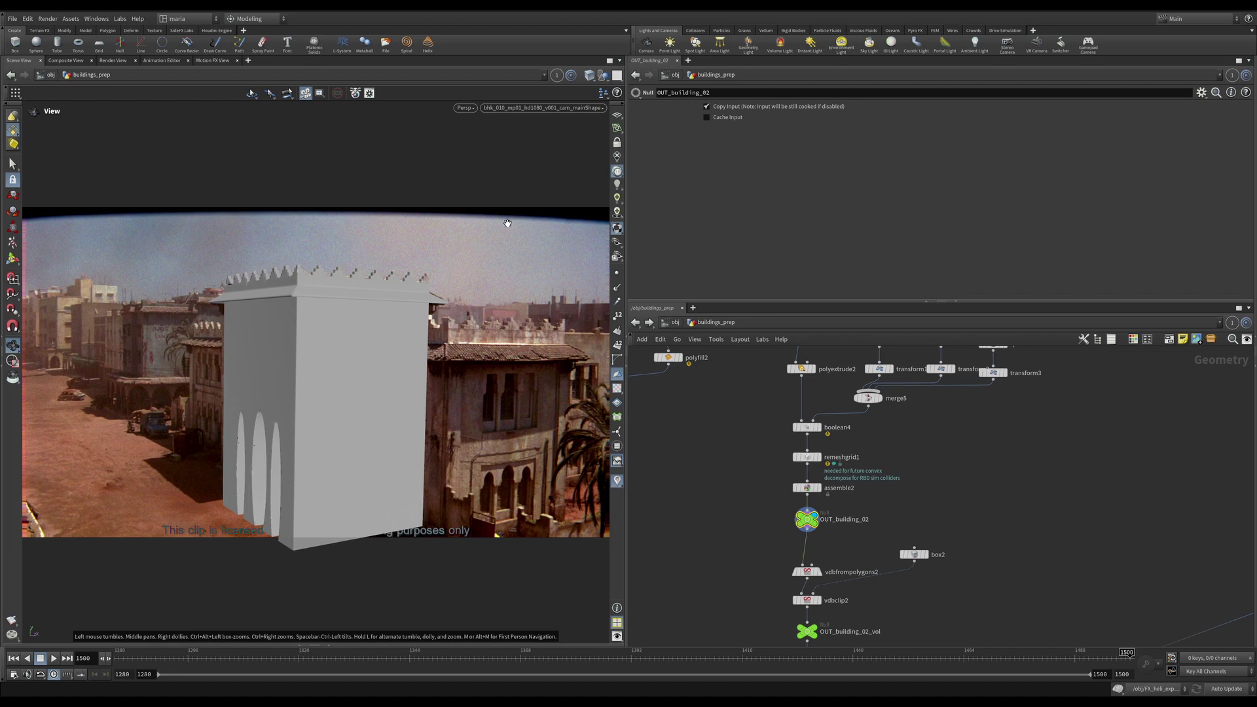
# - Switch the viewport to hidden-line wireframe and enable the Color Correction controls
pyautogui.click(587, 78)
pyautogui.click(597, 131)
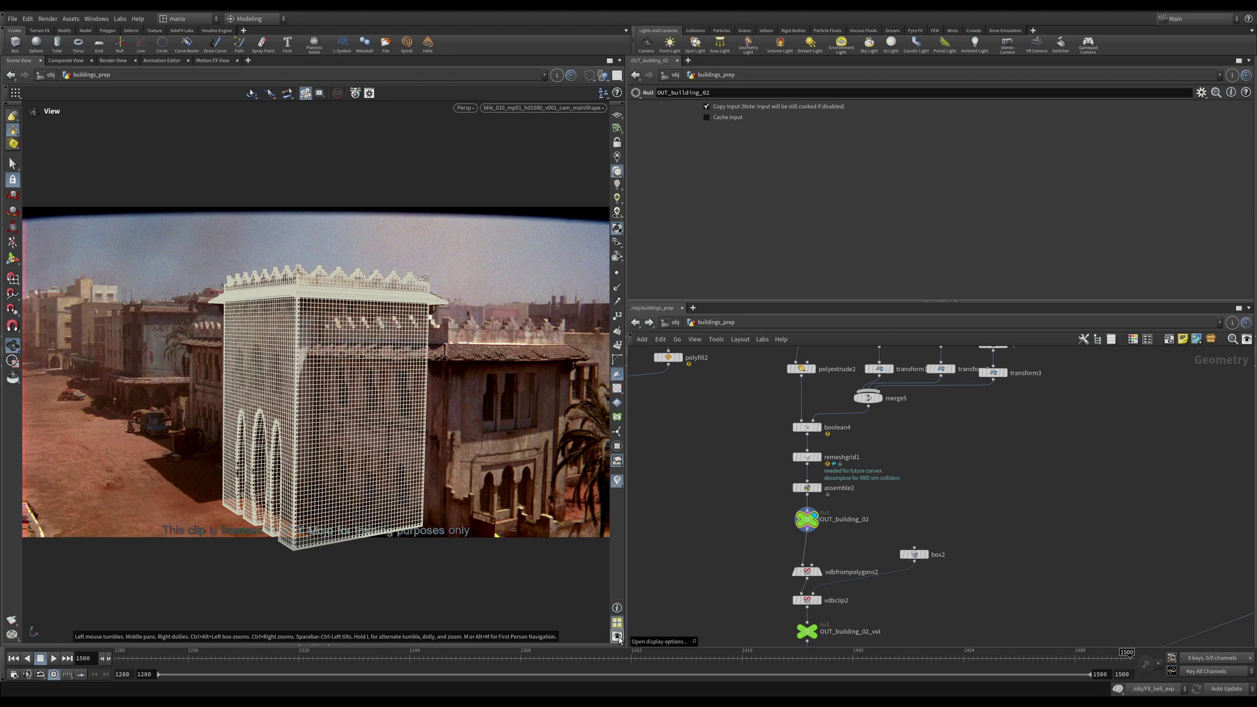
pyautogui.click(620, 639)
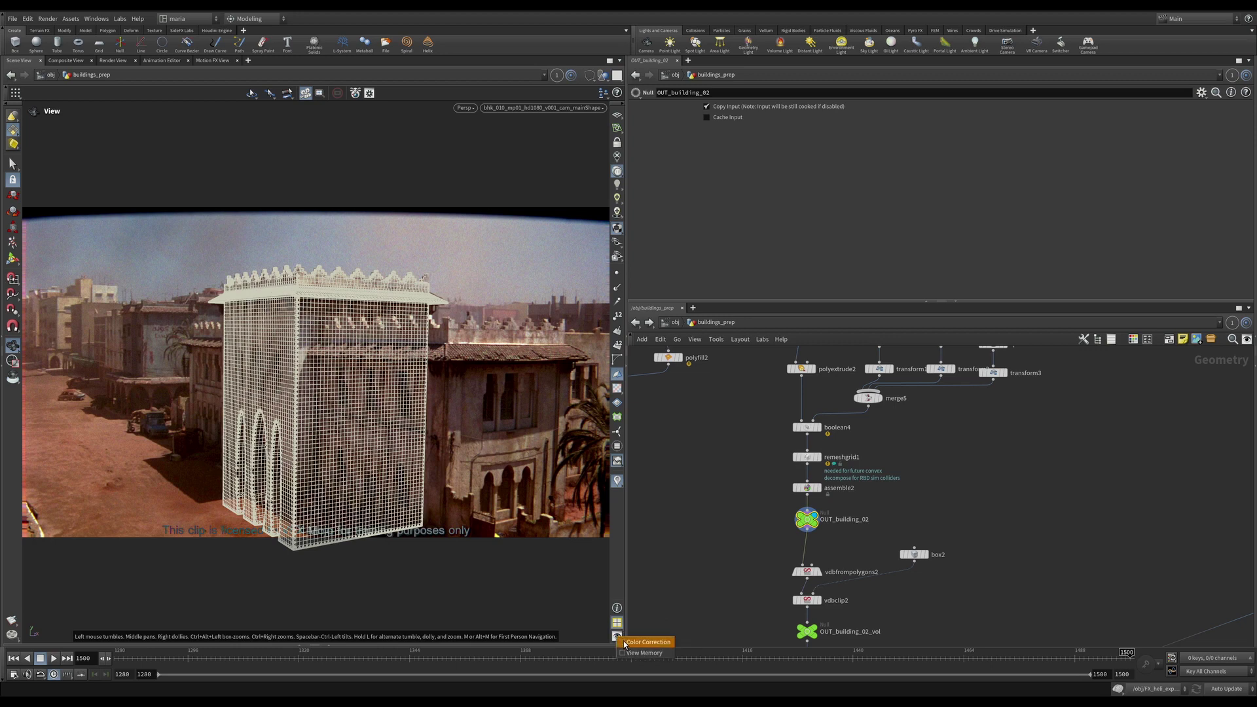
pyautogui.click(647, 642)
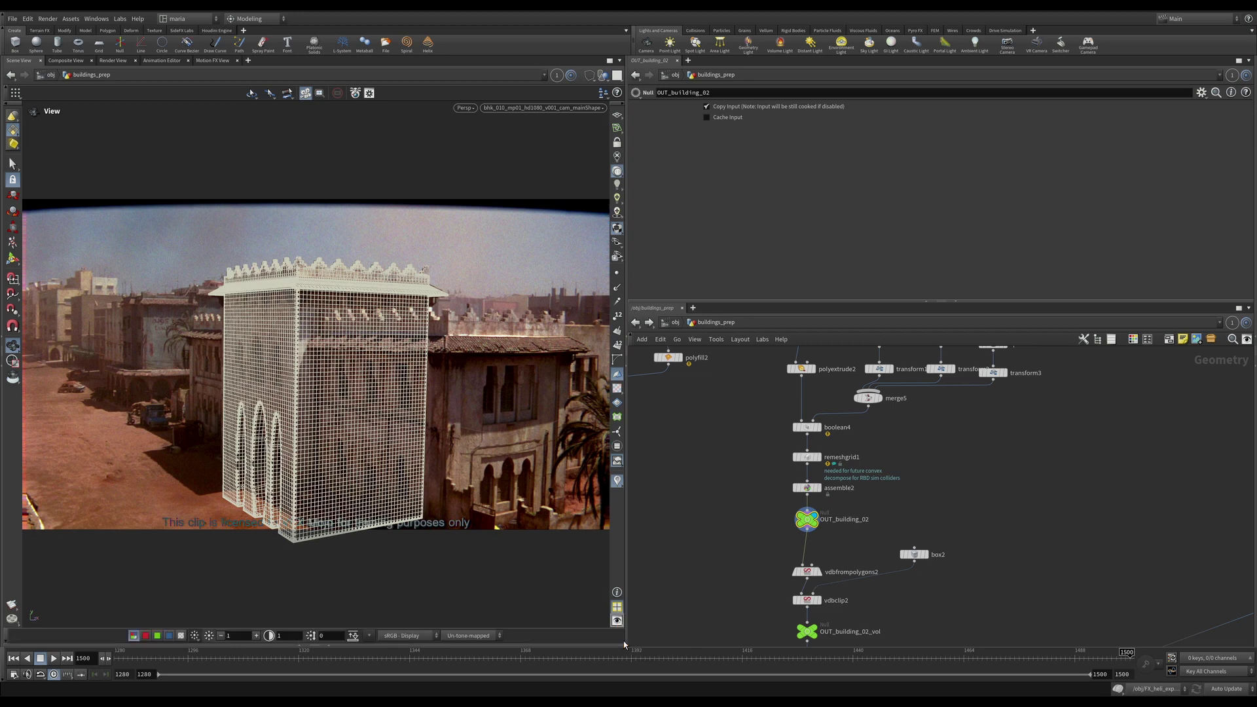
# - Raise the viewport brightness to 16, then reset it to 1
pyautogui.click(258, 636)
pyautogui.click(257, 636)
pyautogui.click(258, 636)
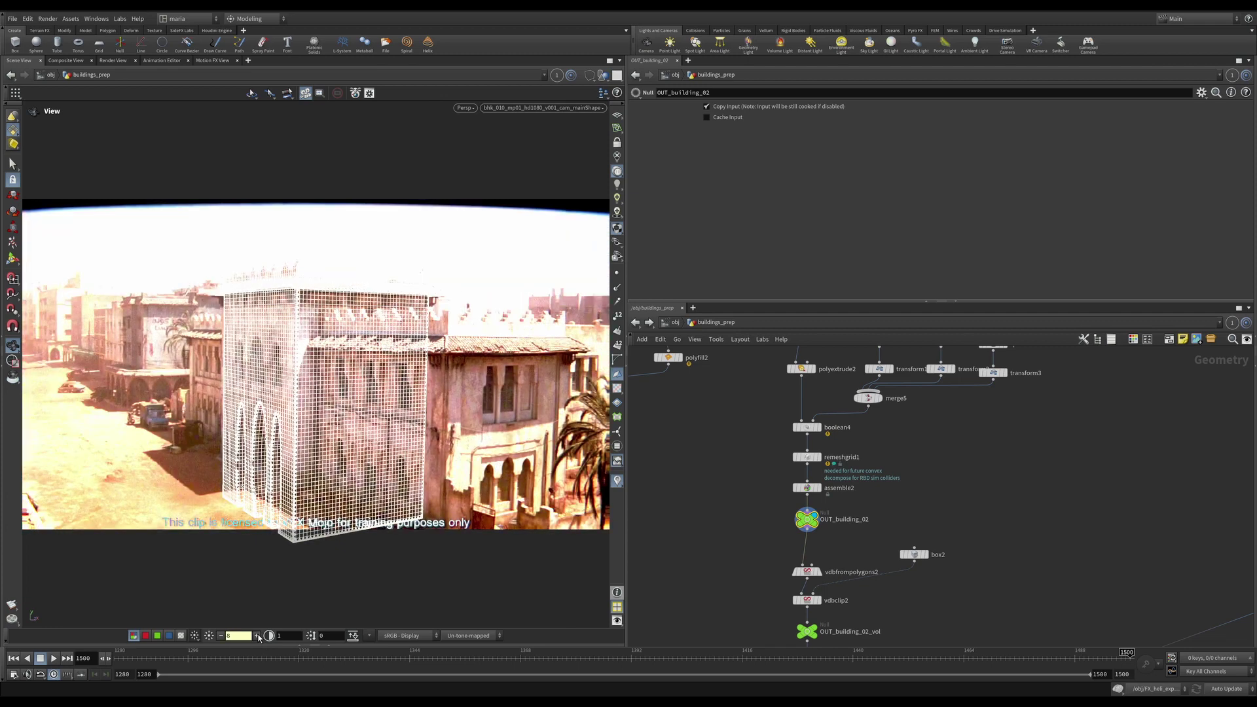
pyautogui.click(257, 636)
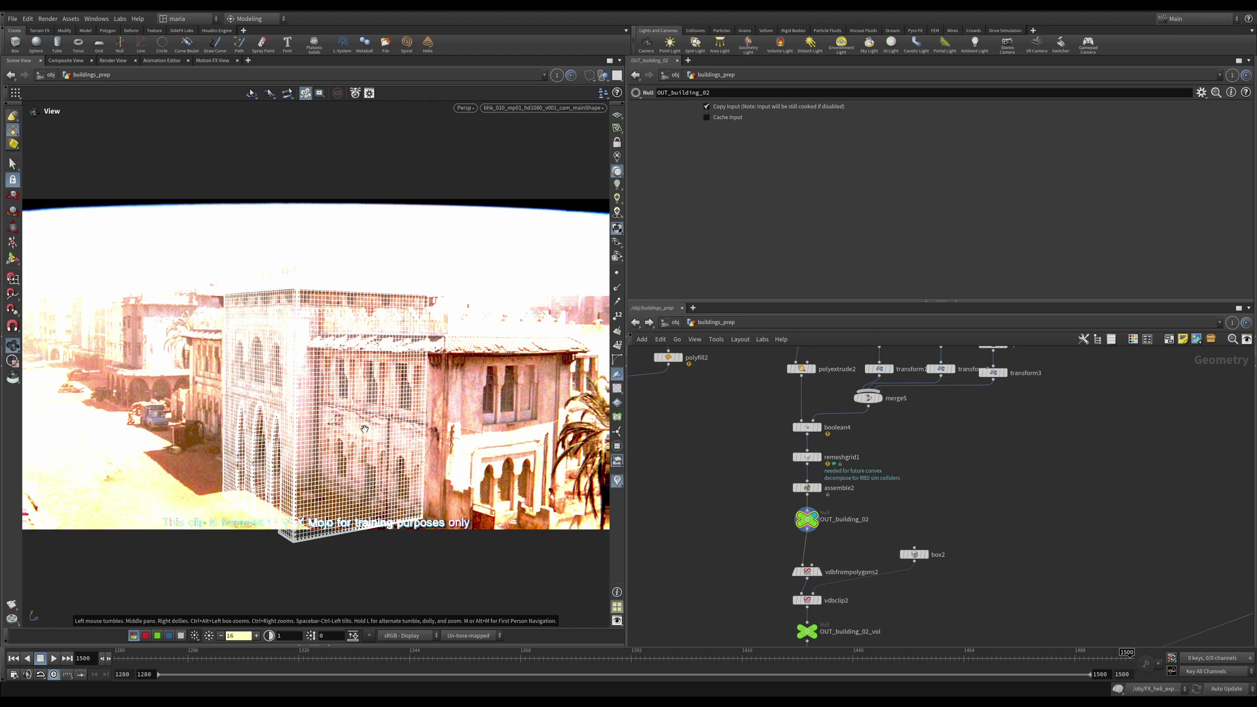
pyautogui.write('1')
pyautogui.press('Return')
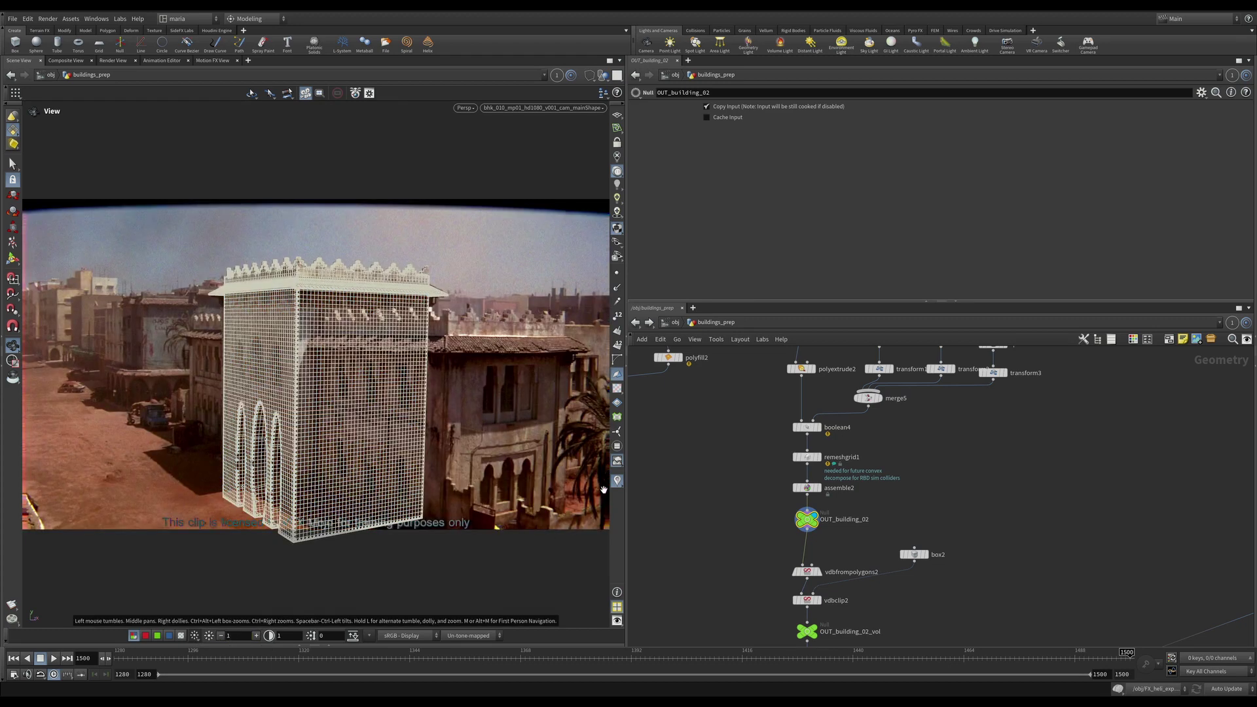
# - Switch to Flat Wire Shaded and display the vdbclip2 clipped building volume
pyautogui.moveTo(748, 548); pyautogui.dragTo(760, 500, button='middle')
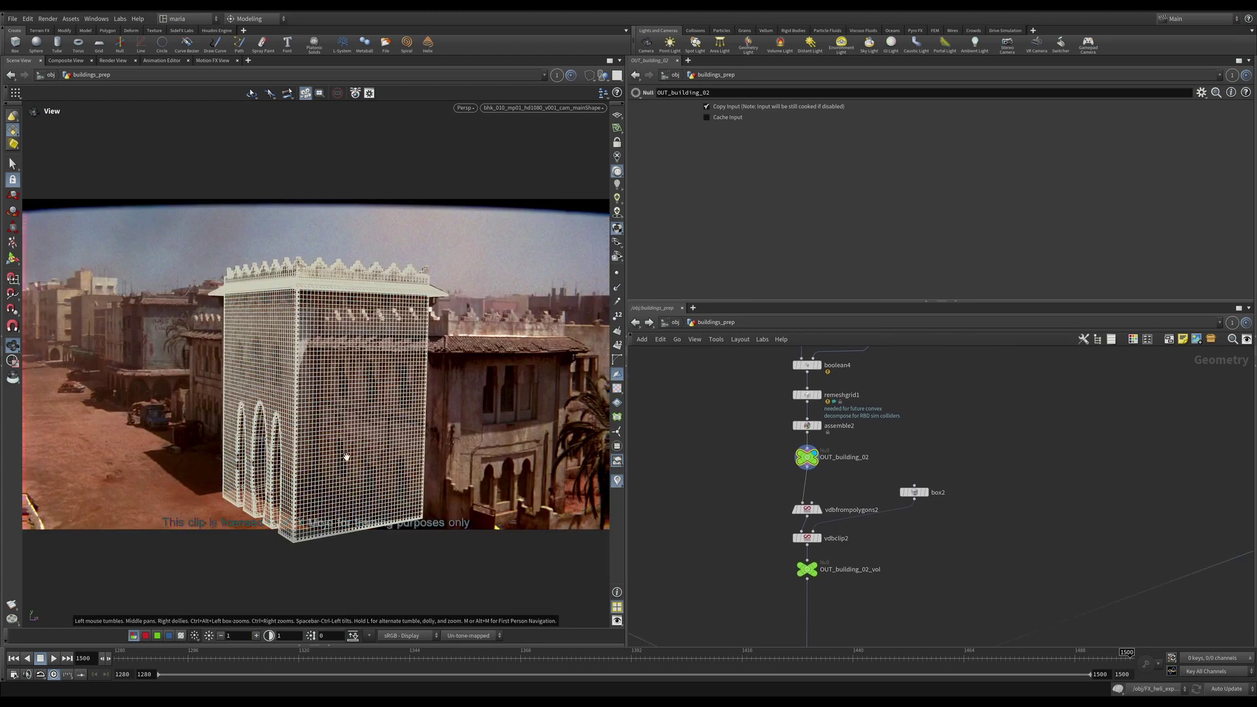
pyautogui.press('w')
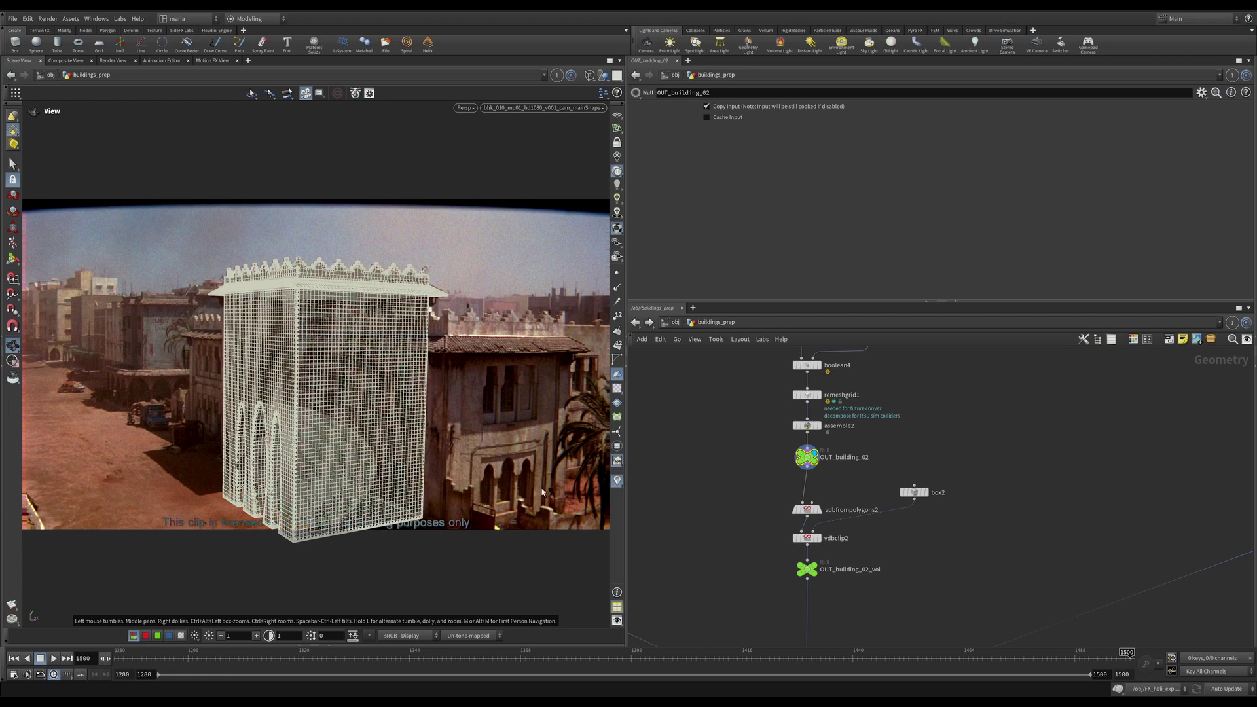
pyautogui.press('w')
pyautogui.click(589, 74)
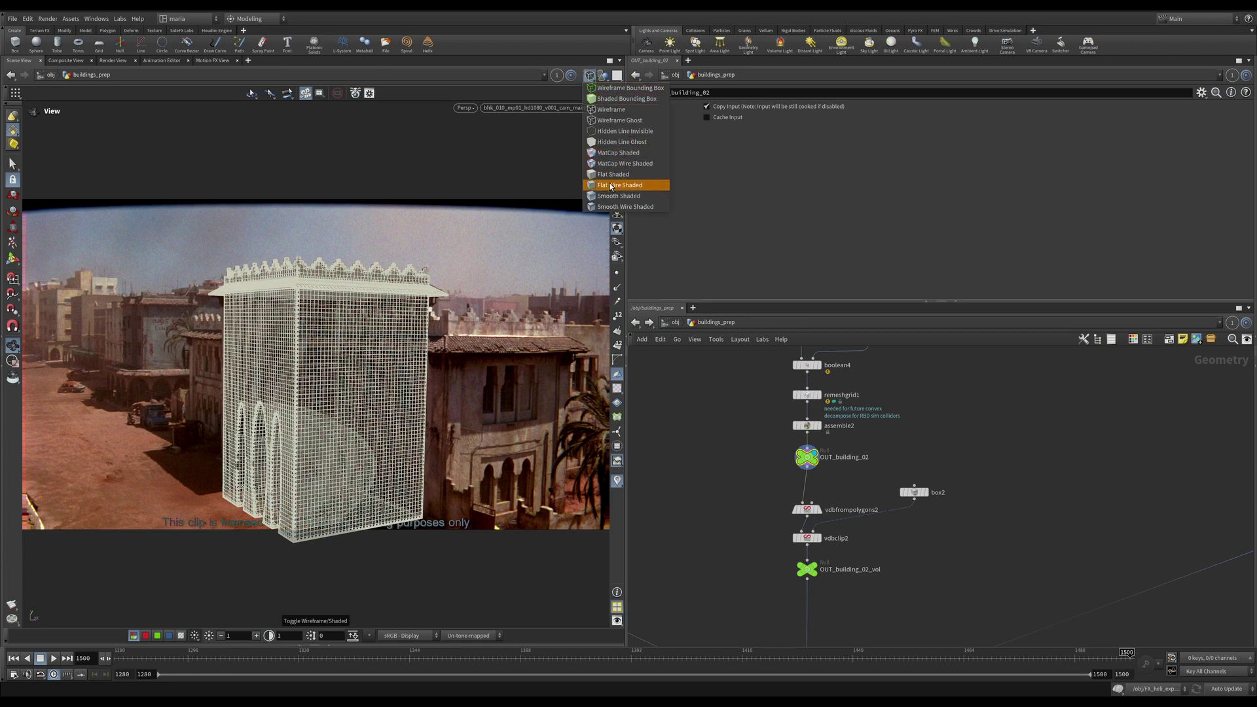
pyautogui.click(611, 185)
pyautogui.click(807, 538)
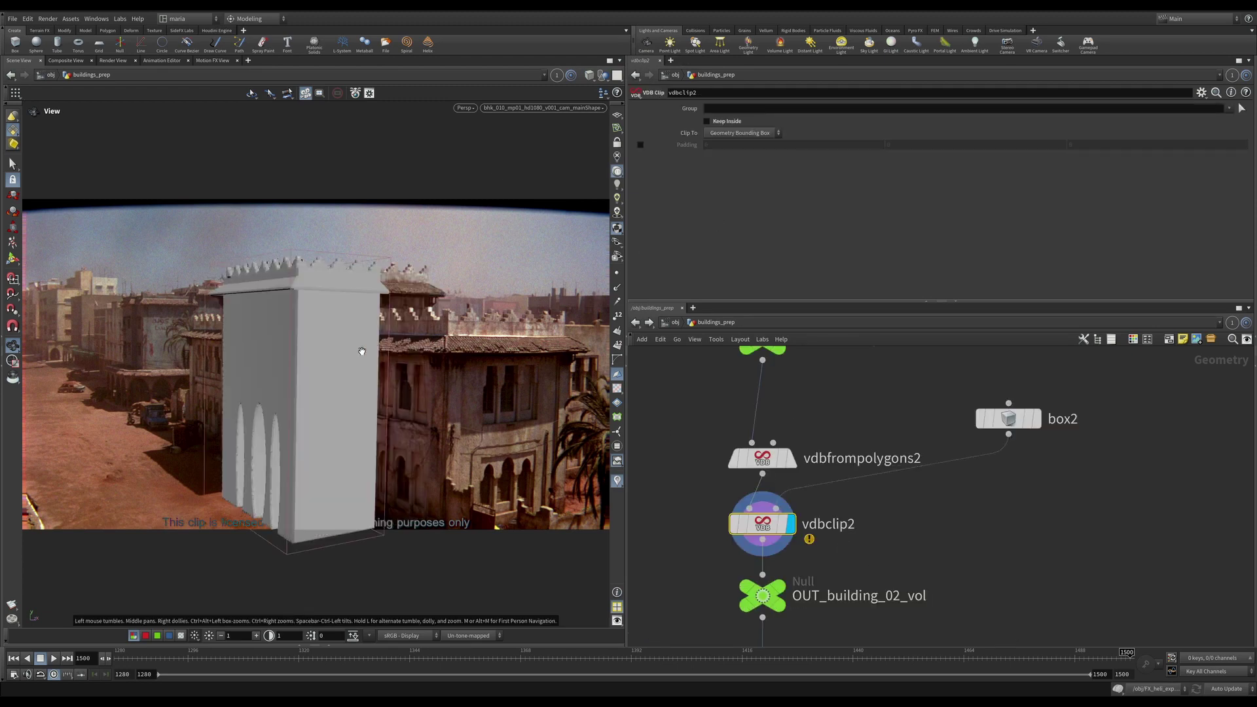
pyautogui.scroll(-10, 692, 535)
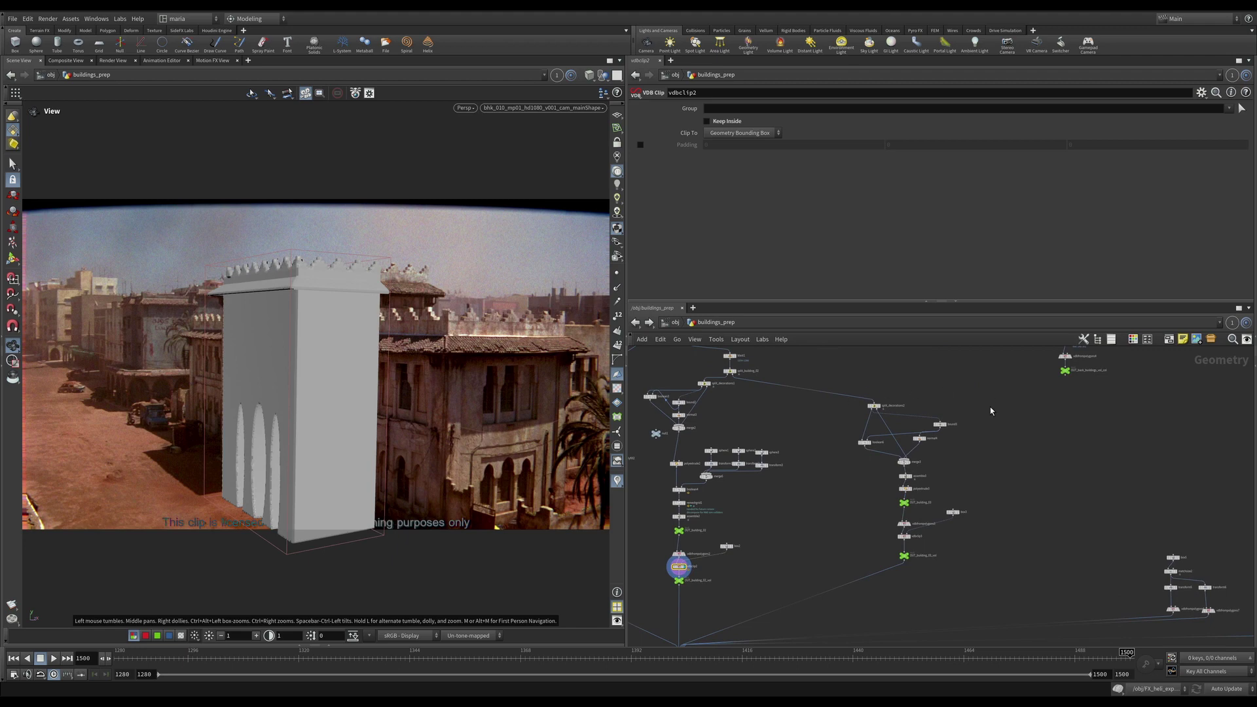
# - Display and select OUT_building_03_vol, building 03's volume clipped against box3
pyautogui.scroll(6, 921, 565)
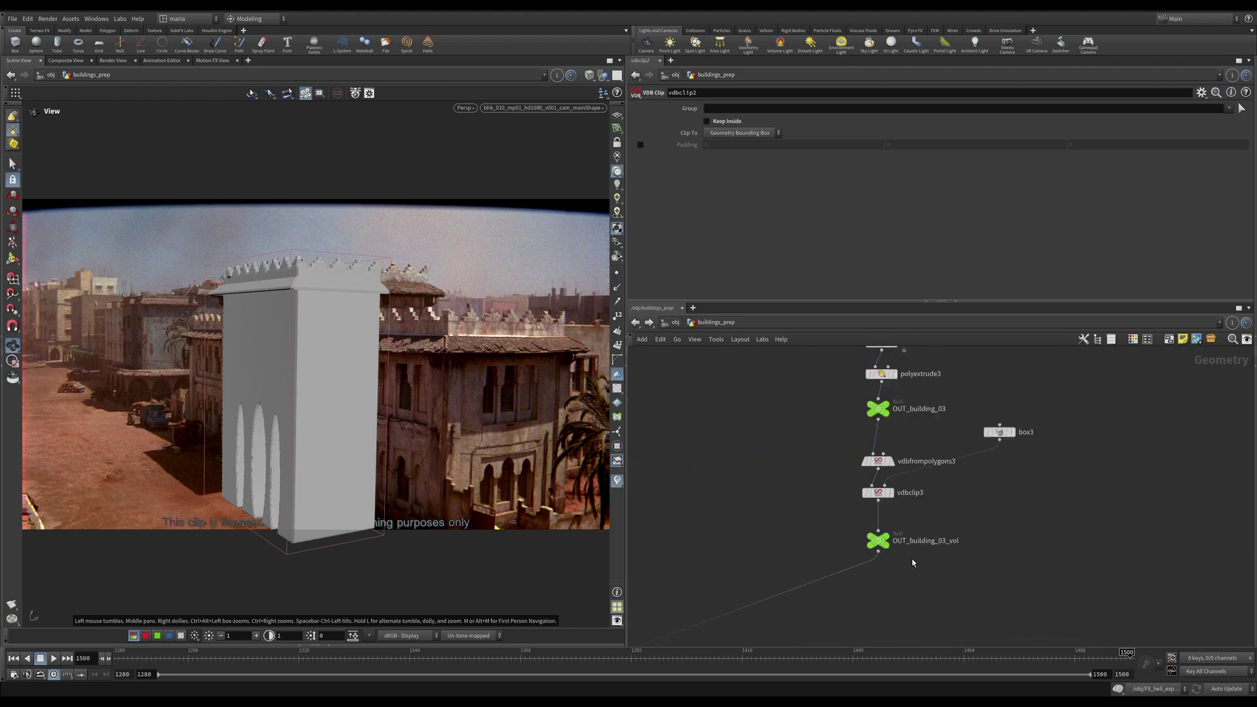
pyautogui.click(877, 538)
pyautogui.click(875, 538)
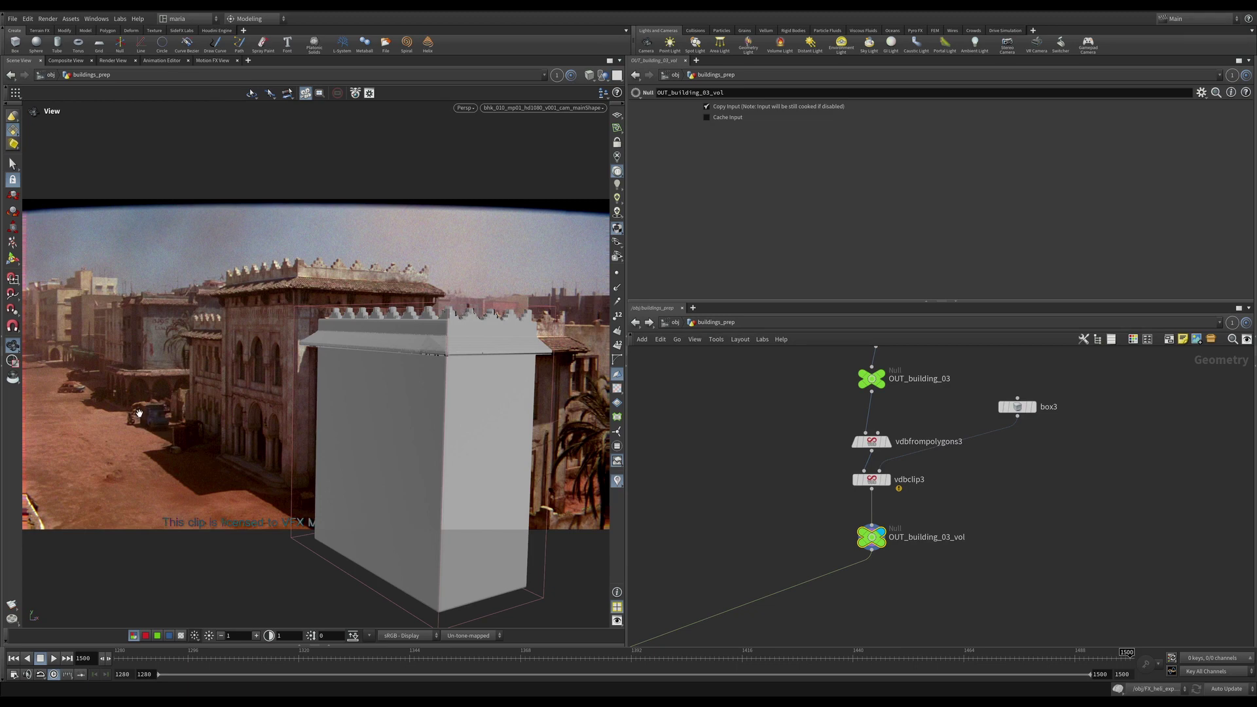
pyautogui.scroll(-5, 775, 412)
pyautogui.scroll(-3, 775, 410)
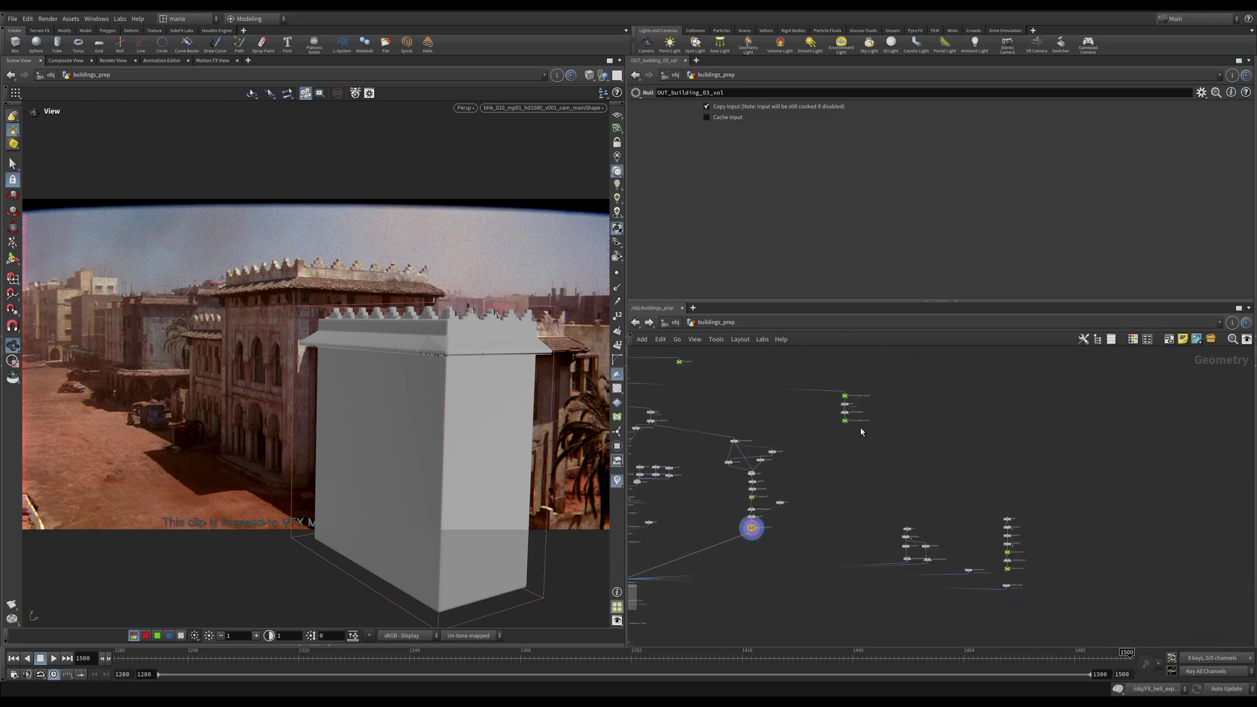
pyautogui.scroll(10, 906, 497)
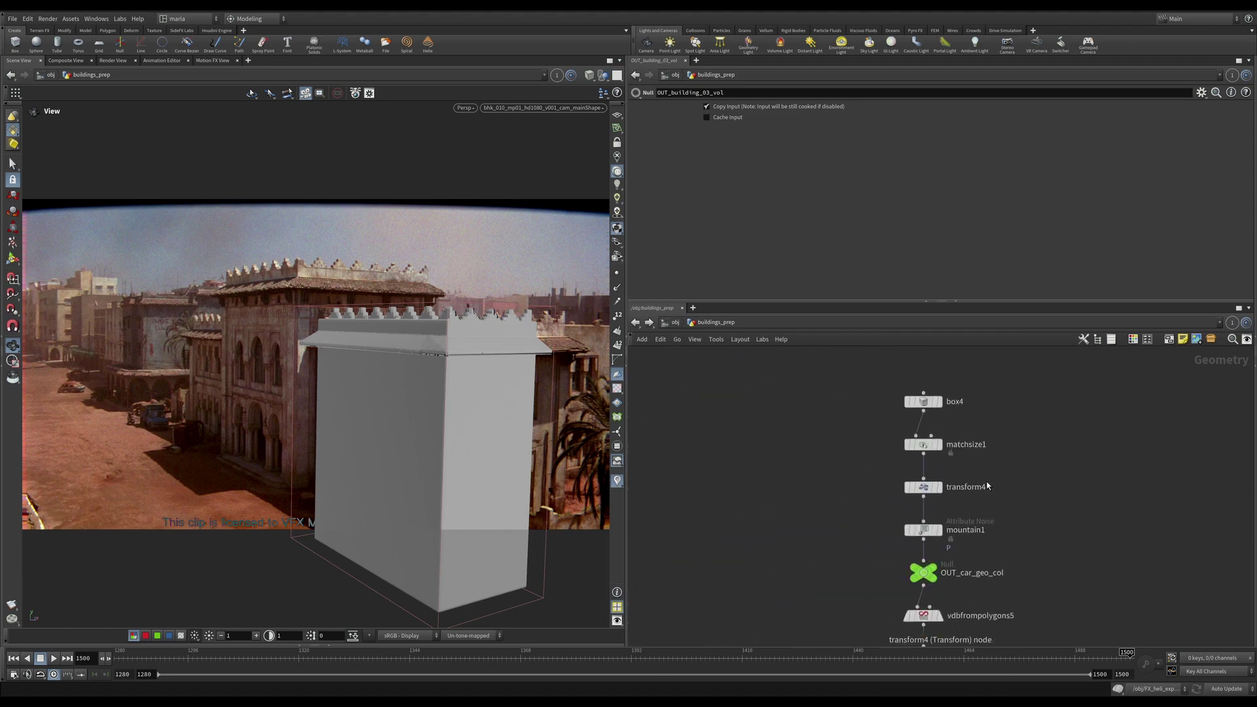
# - Display and inspect box4, matchsize1 and mountain1 in turn, ending on the noisy car box
pyautogui.click(892, 359)
pyautogui.click(880, 360)
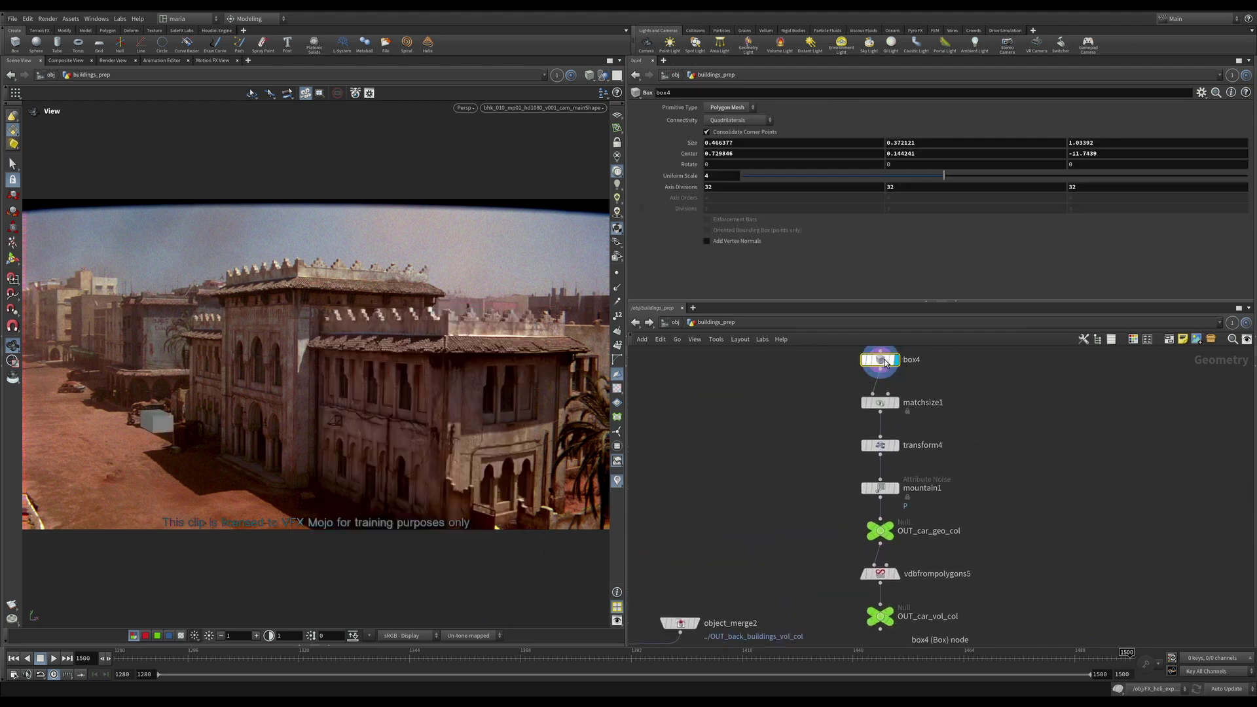
pyautogui.click(894, 402)
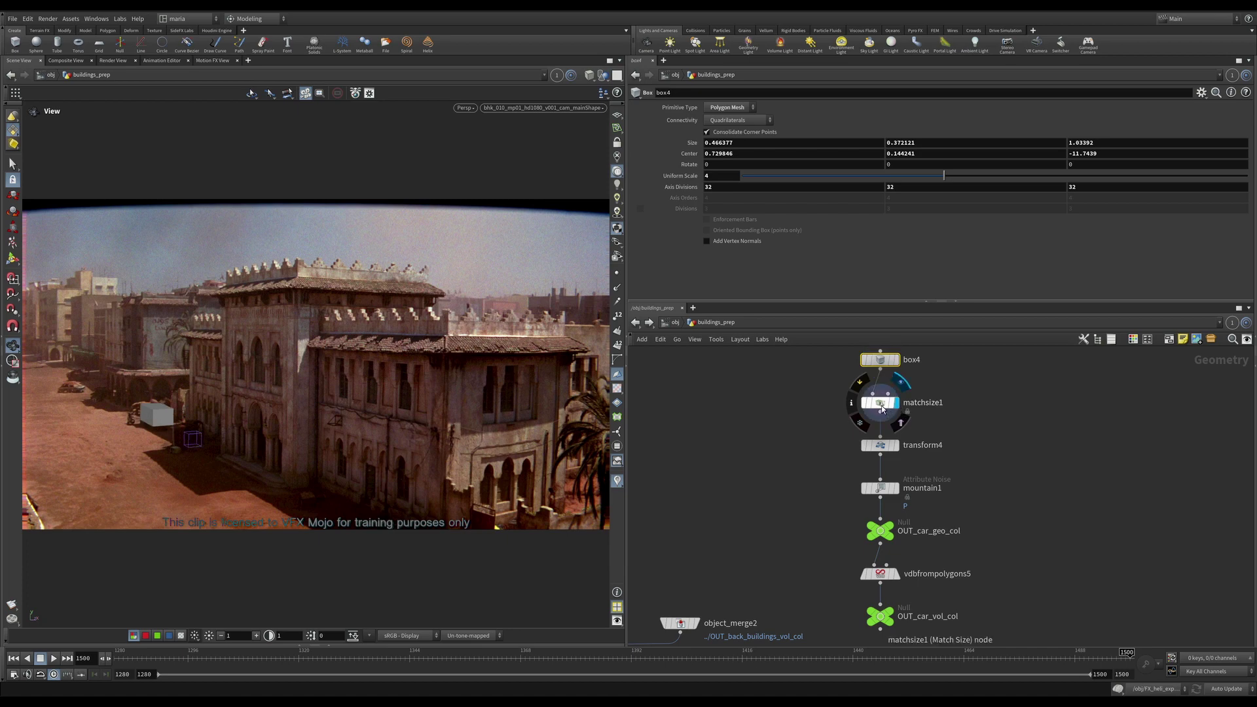
pyautogui.click(882, 403)
pyautogui.click(893, 488)
pyautogui.click(880, 488)
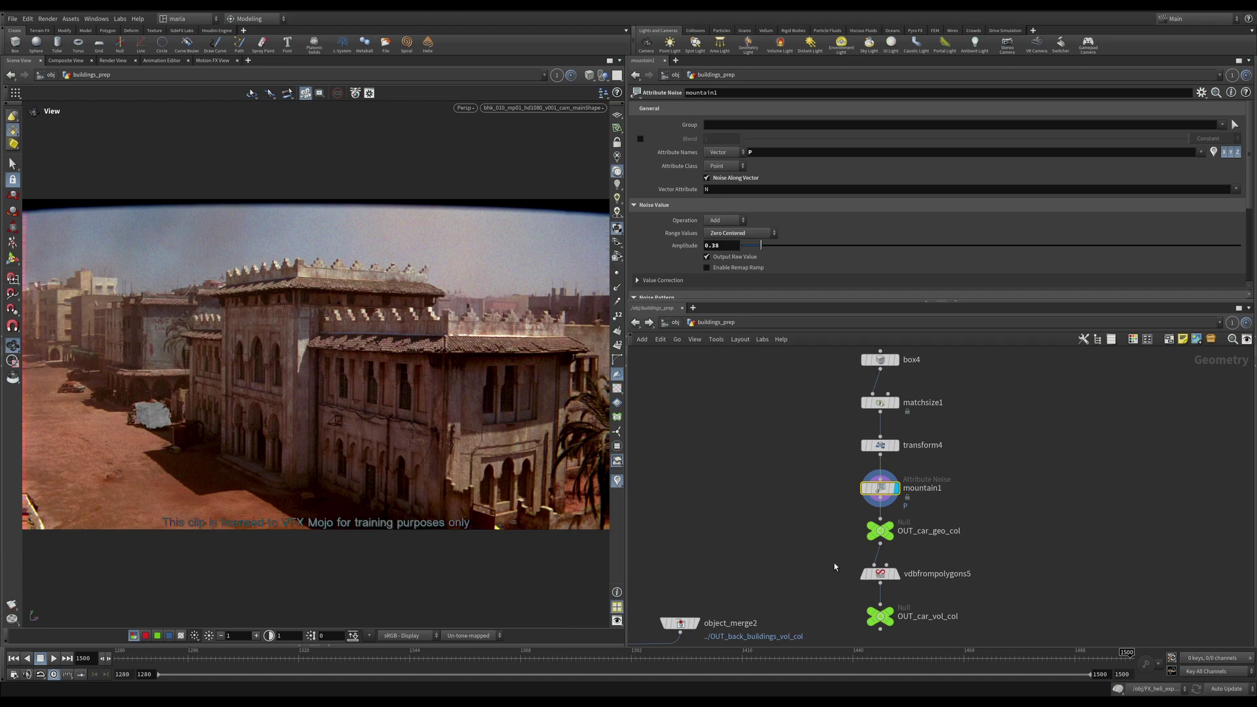
# - Select OUT_car_vol_col, then display box5 and check its size
pyautogui.click(886, 616)
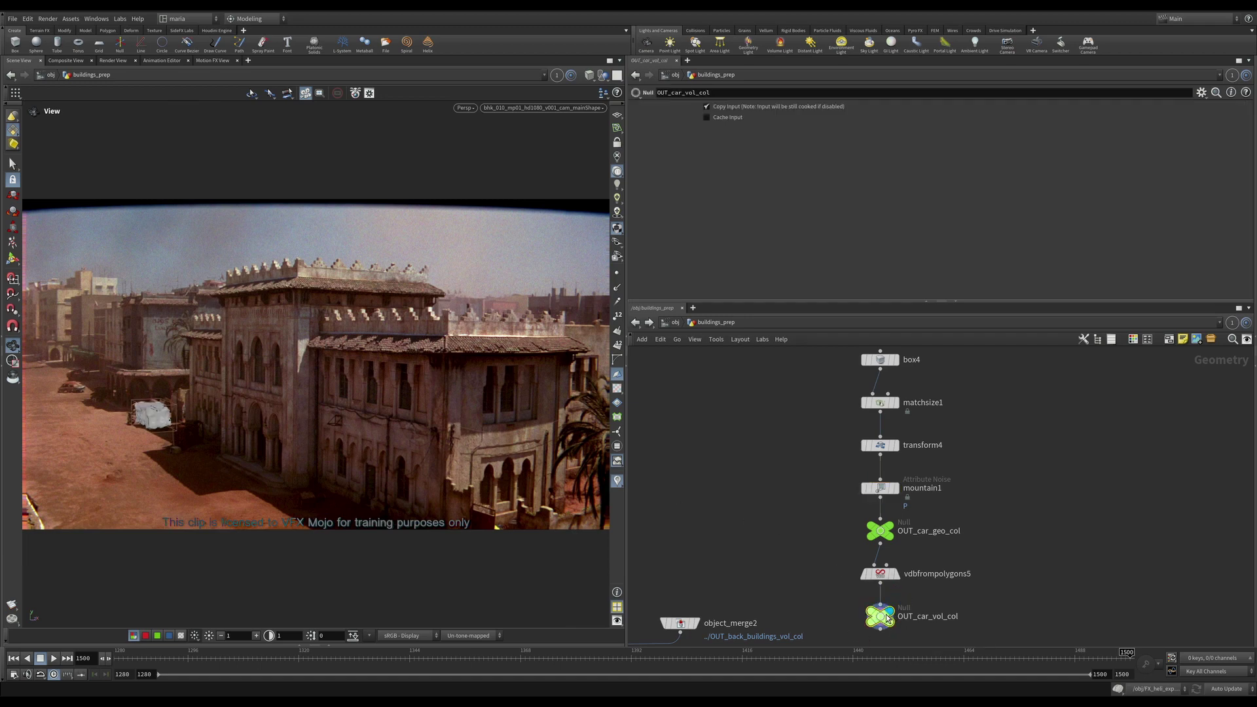
pyautogui.scroll(-5, 839, 506)
pyautogui.moveTo(729, 489); pyautogui.dragTo(936, 412, button='middle')
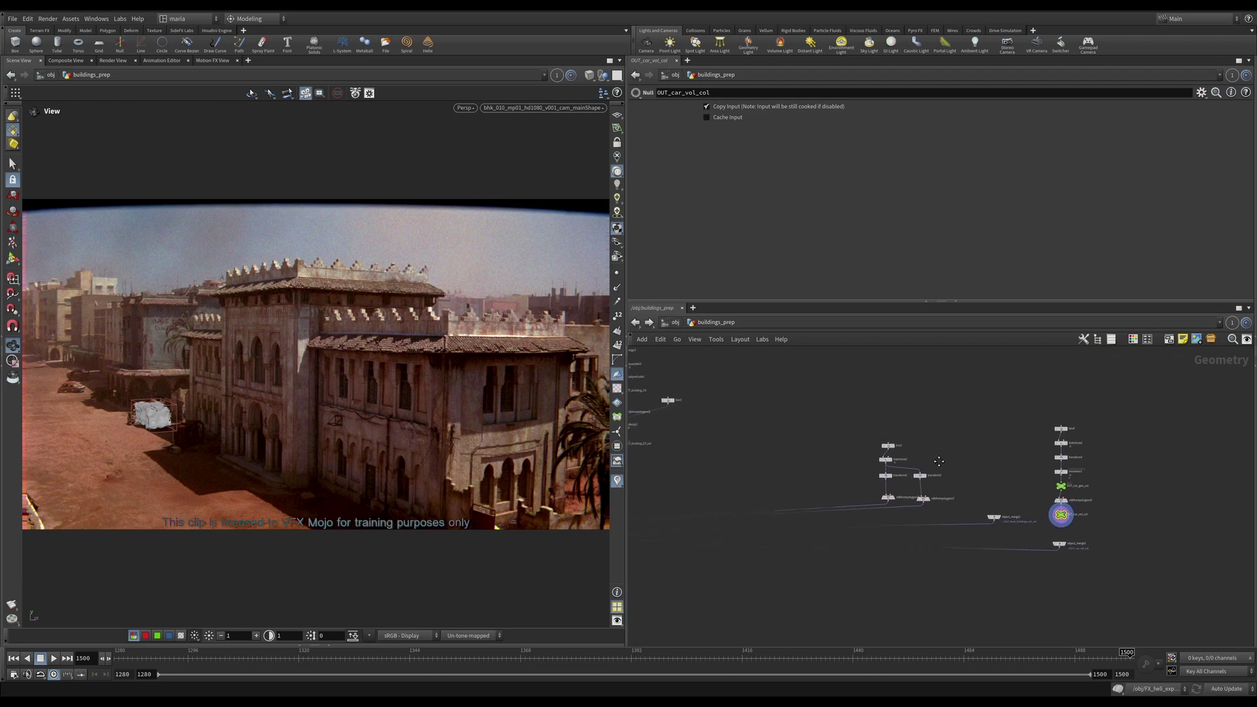
pyautogui.scroll(4, 916, 400)
pyautogui.click(909, 397)
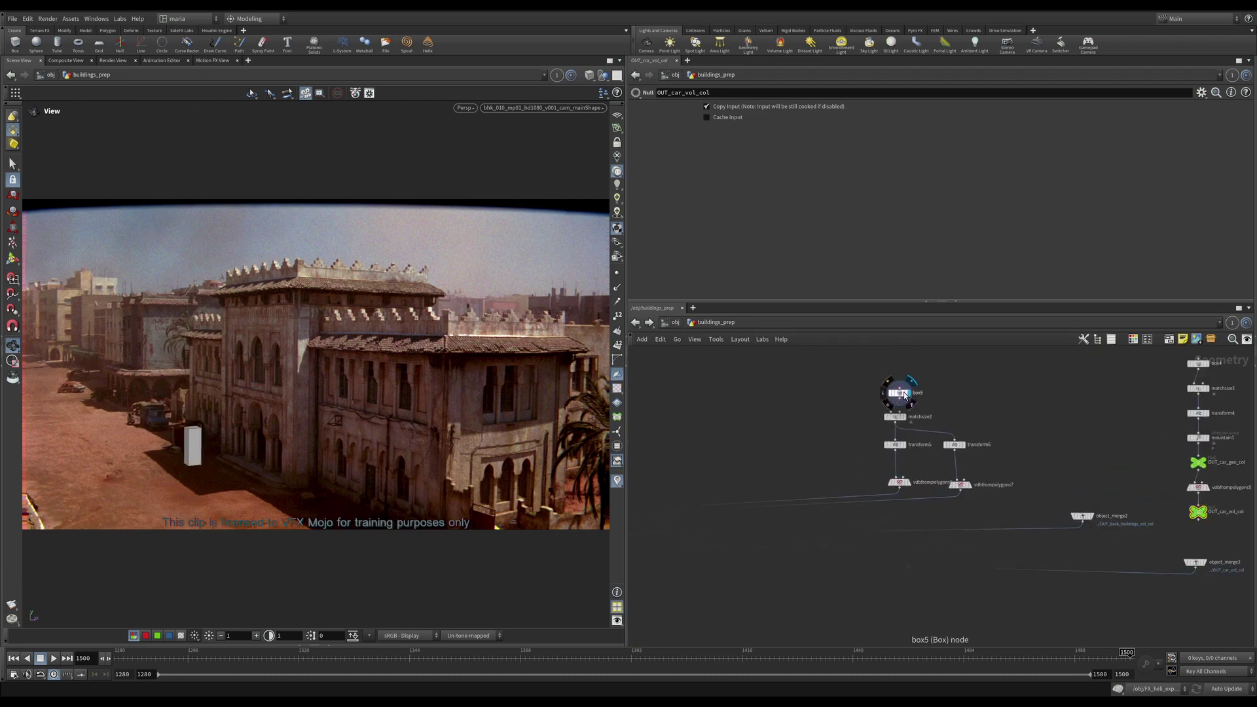
pyautogui.click(902, 395)
# - Check vdbfrompolygons6's VDB settings, then display and inspect the vdbfrompolygons7 volume
pyautogui.click(906, 483)
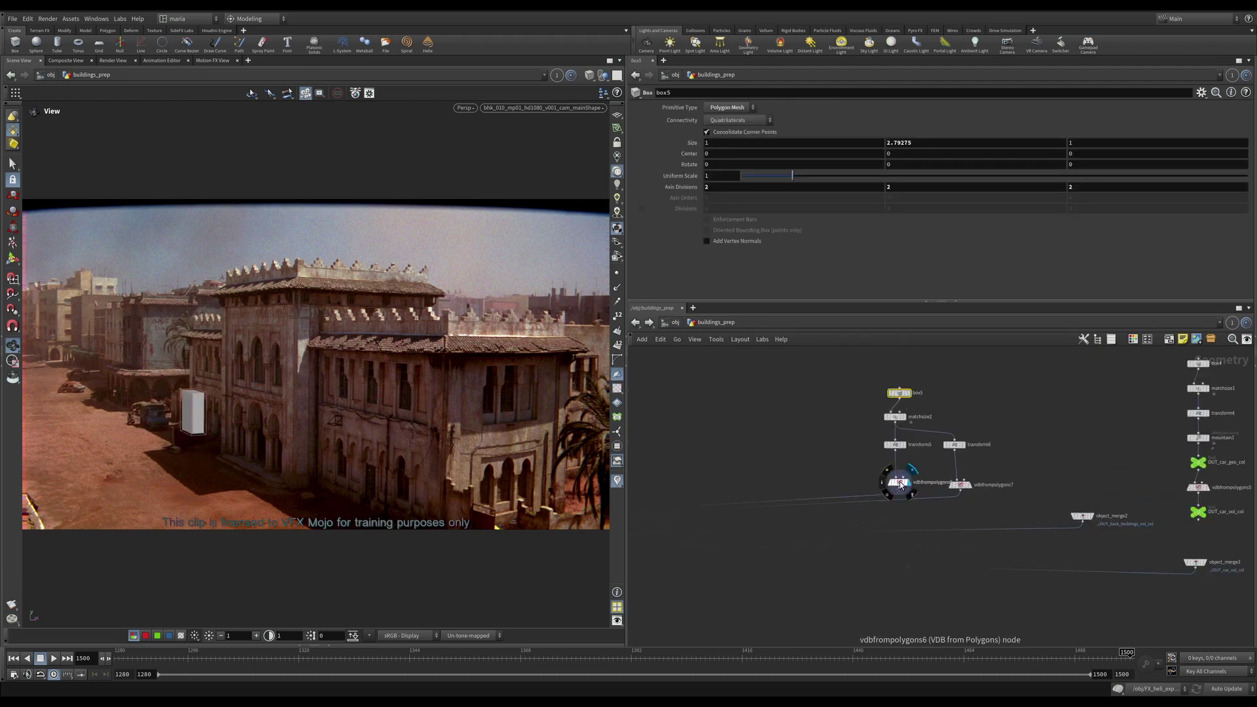
pyautogui.click(899, 483)
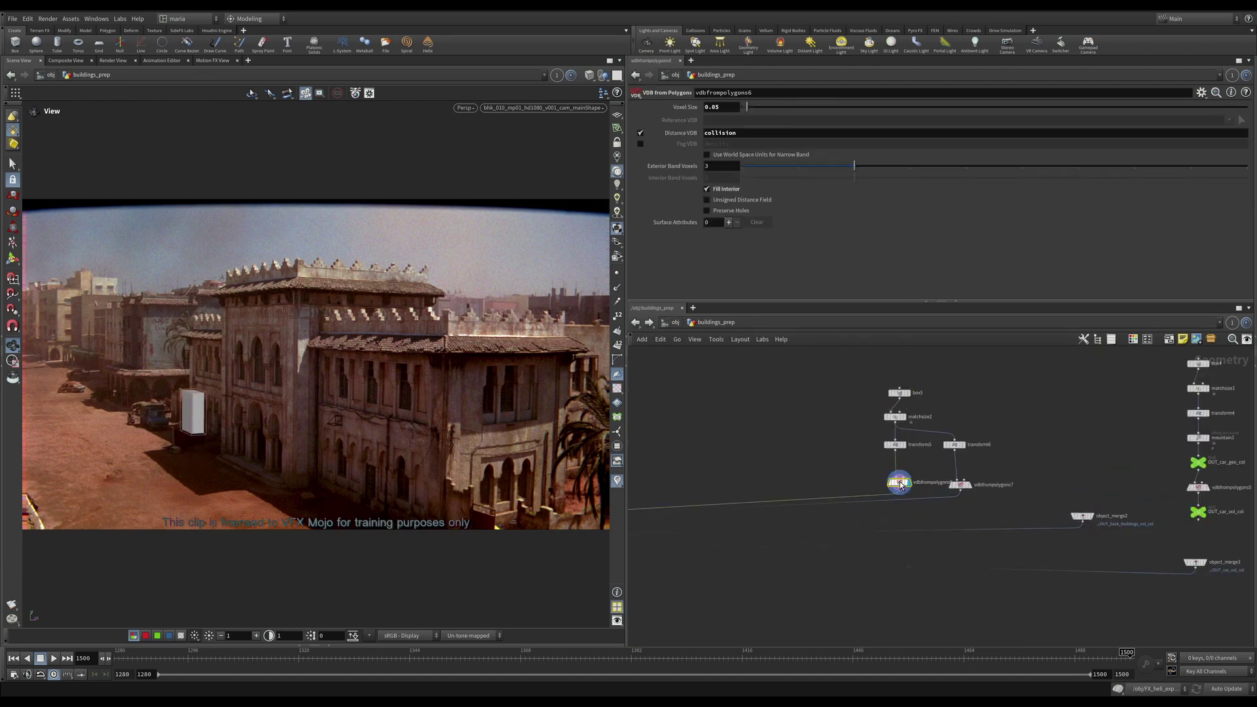
pyautogui.click(962, 488)
pyautogui.click(961, 486)
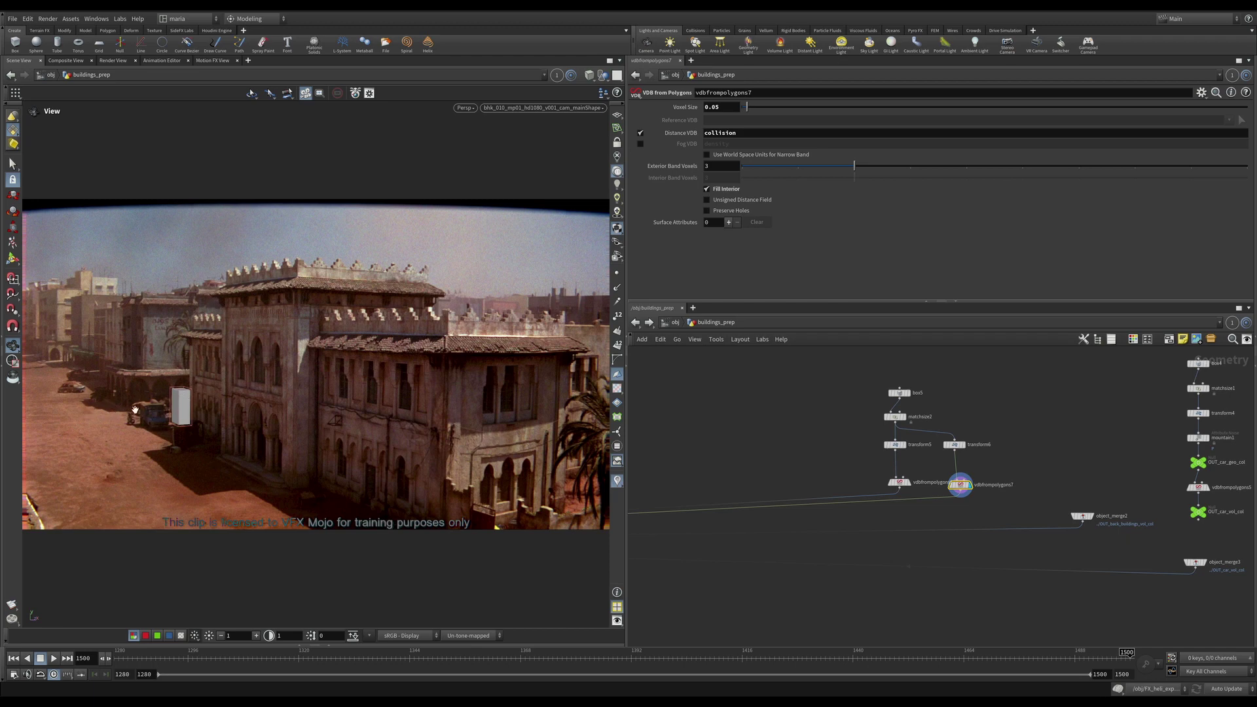
# - Zoom out the network and select null1 to show its parameters
pyautogui.scroll(-5, 733, 479)
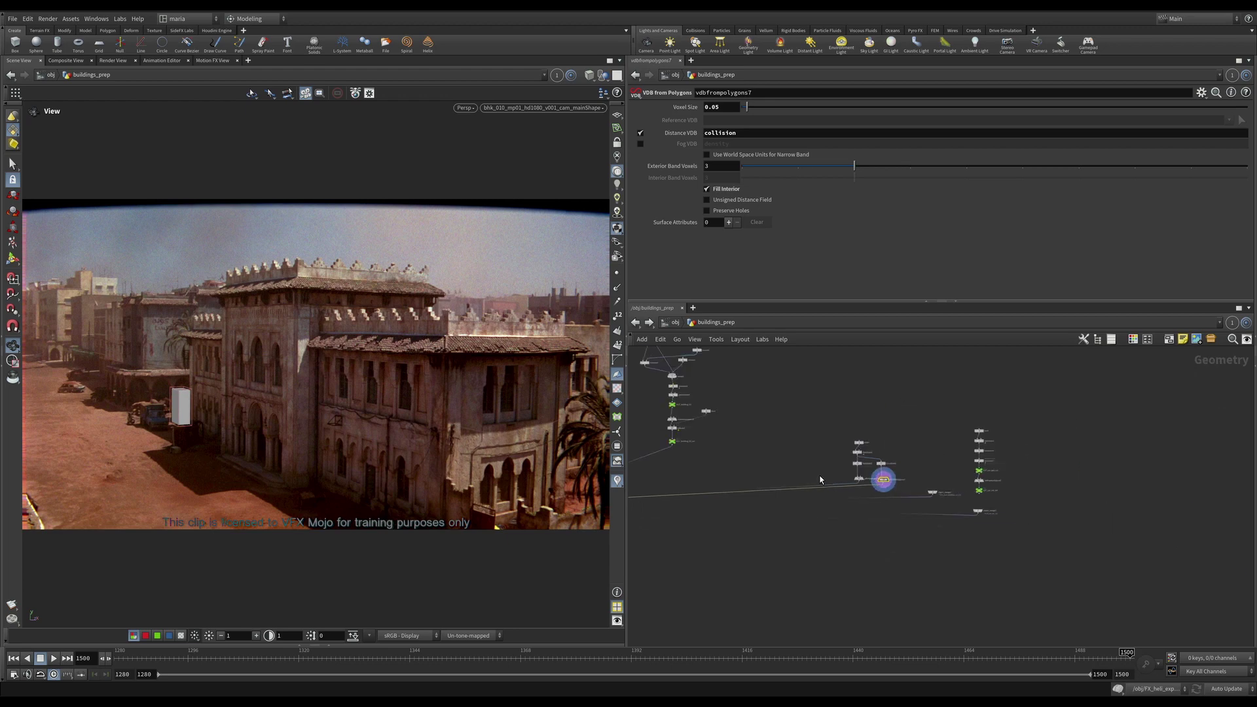
pyautogui.moveTo(734, 479); pyautogui.dragTo(994, 479, button='middle')
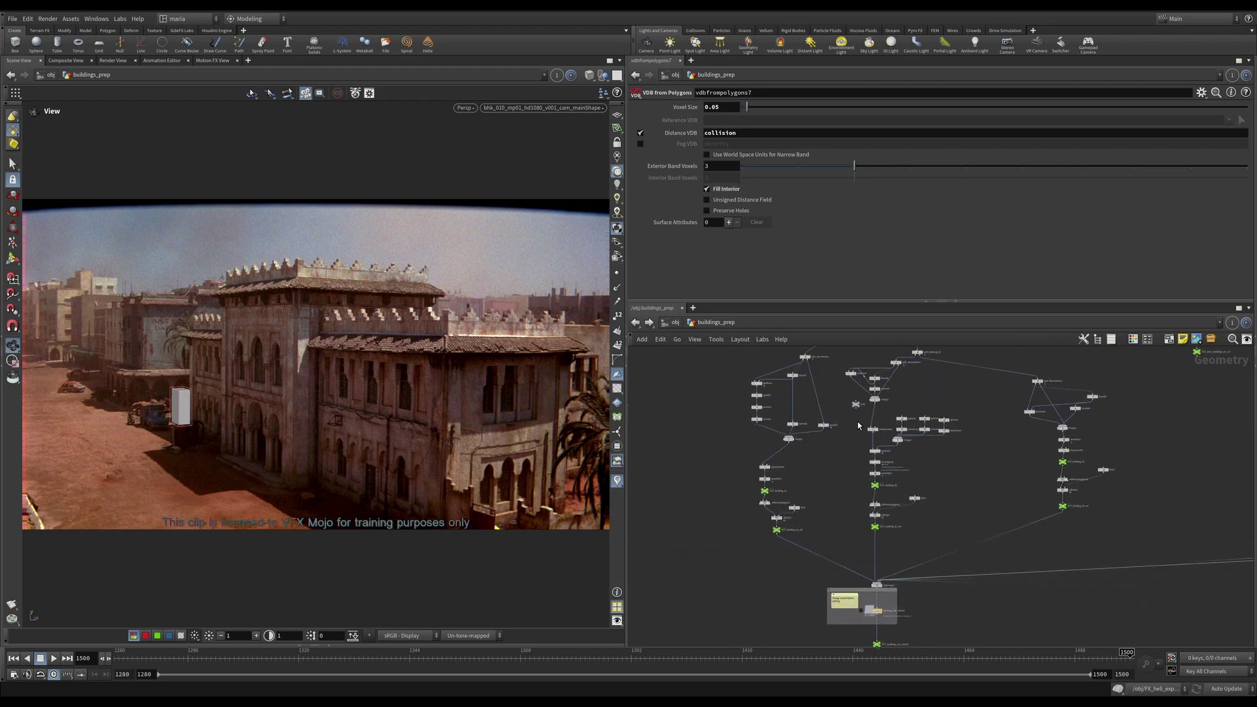
pyautogui.scroll(2, 845, 412)
pyautogui.click(854, 402)
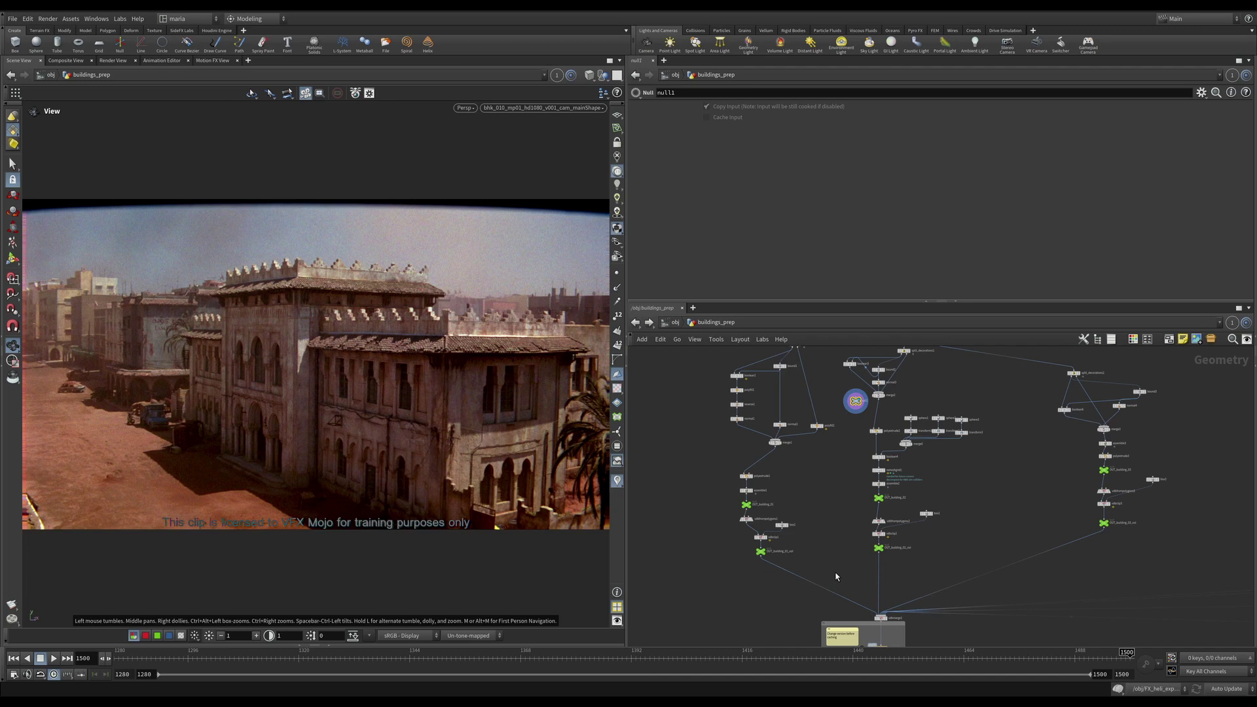
# - Preview the merged colliders on vdbmerge1, then display OUT_back_buildings_vol_col's single box collider
pyautogui.scroll(5, 836, 576)
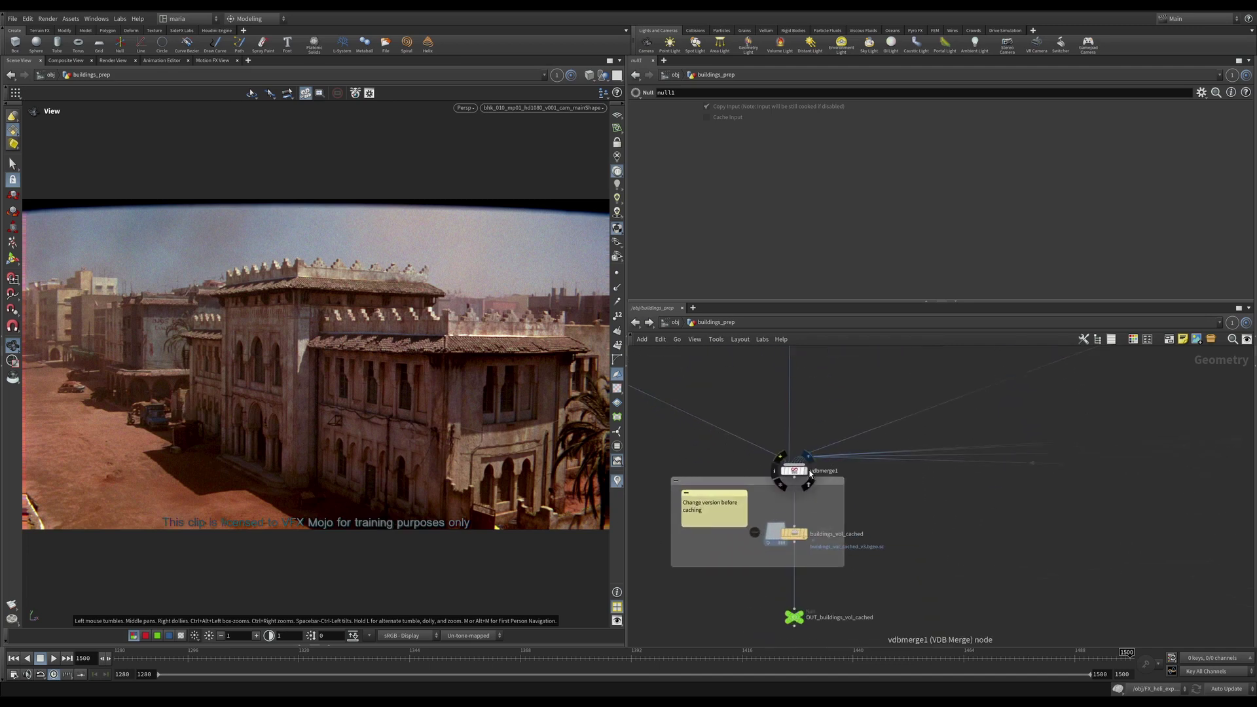
pyautogui.click(811, 473)
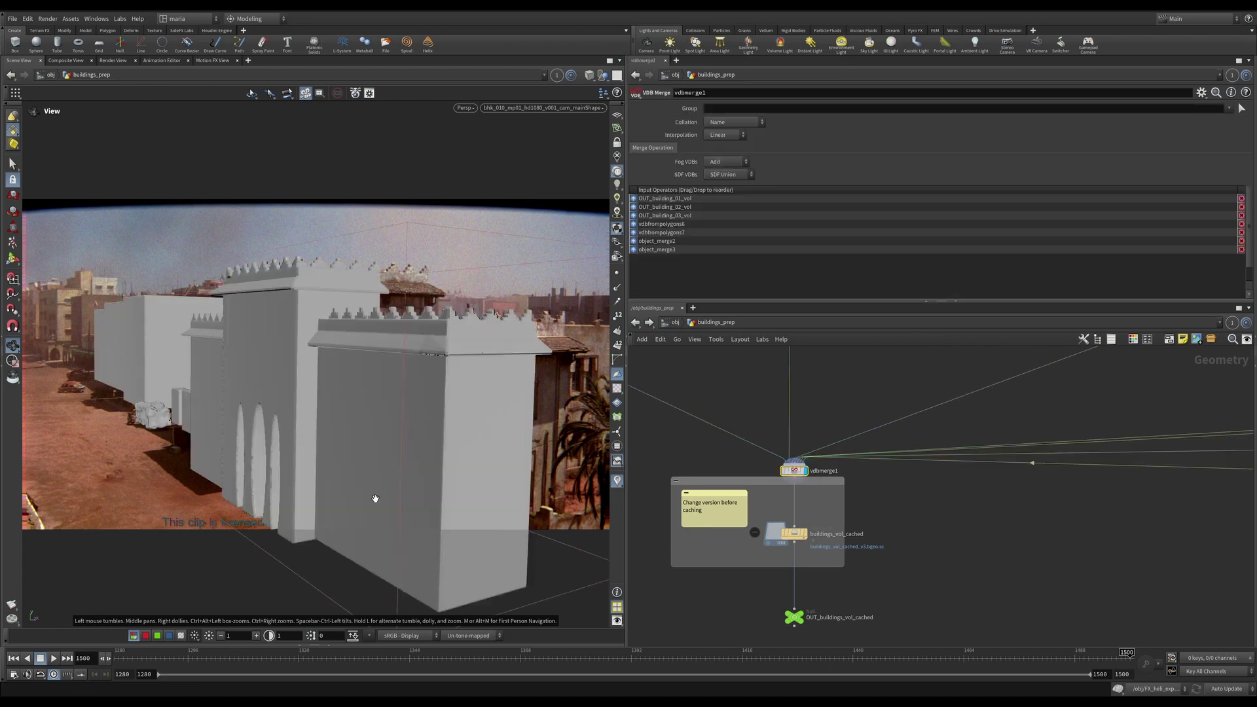
pyautogui.scroll(-6, 900, 559)
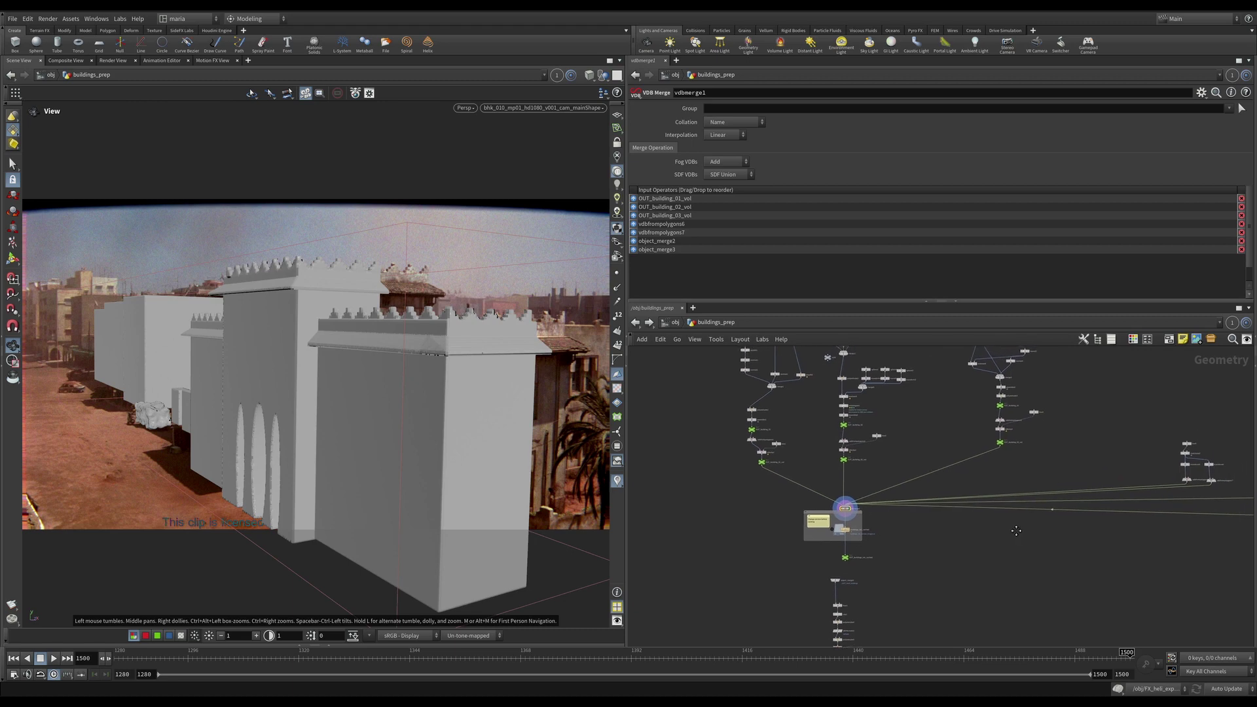
pyautogui.scroll(3, 938, 573)
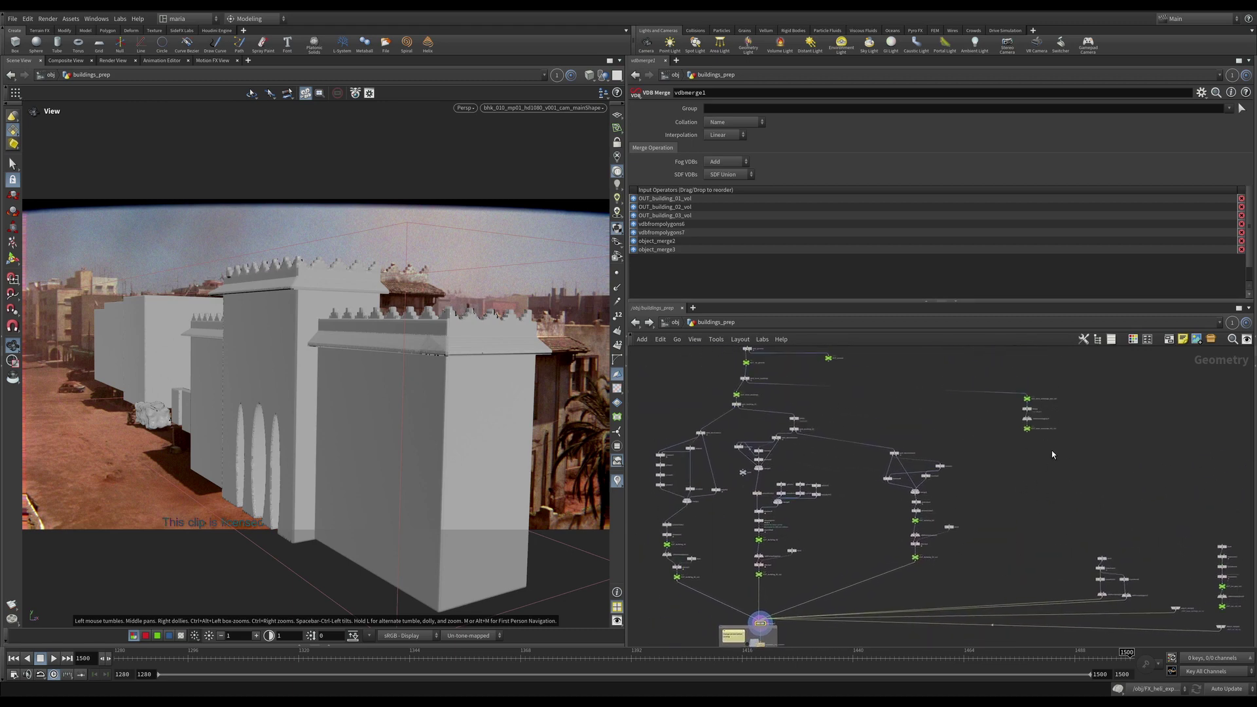
pyautogui.scroll(3, 1053, 455)
pyautogui.click(1005, 413)
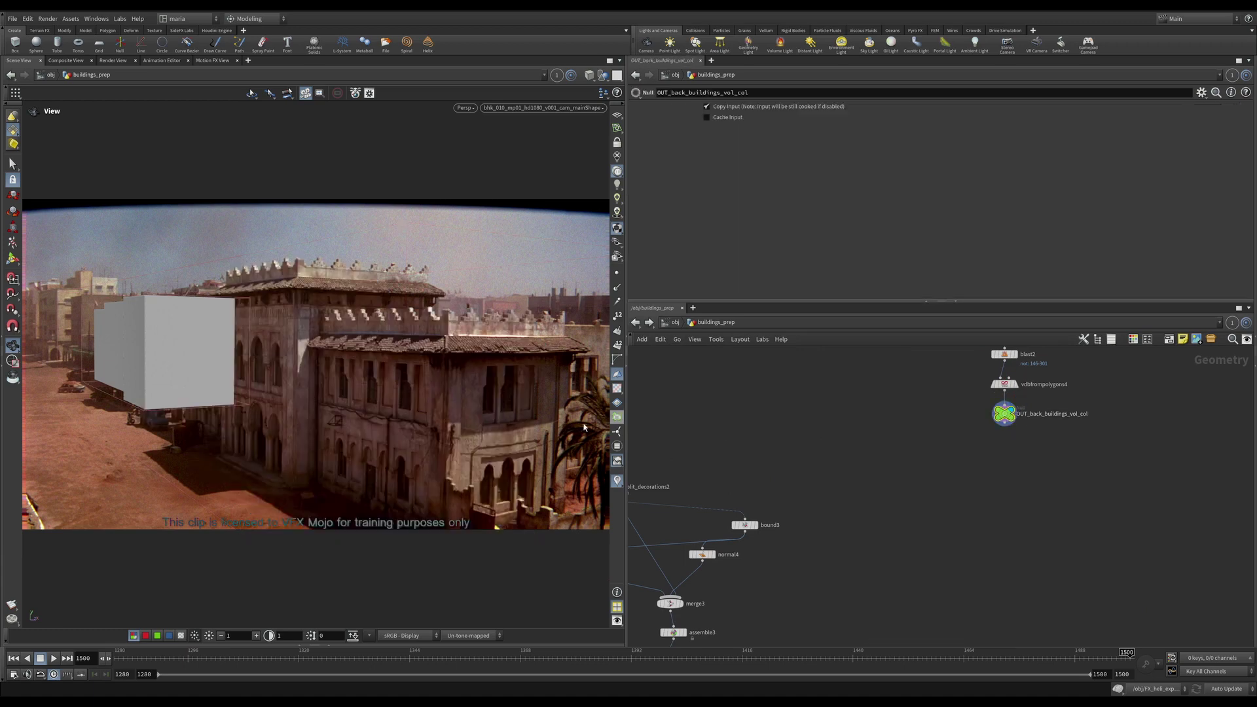
# - Pan and zoom the network over to the object_merge5, fuse1 and clip1 chain
pyautogui.scroll(-3, 791, 522)
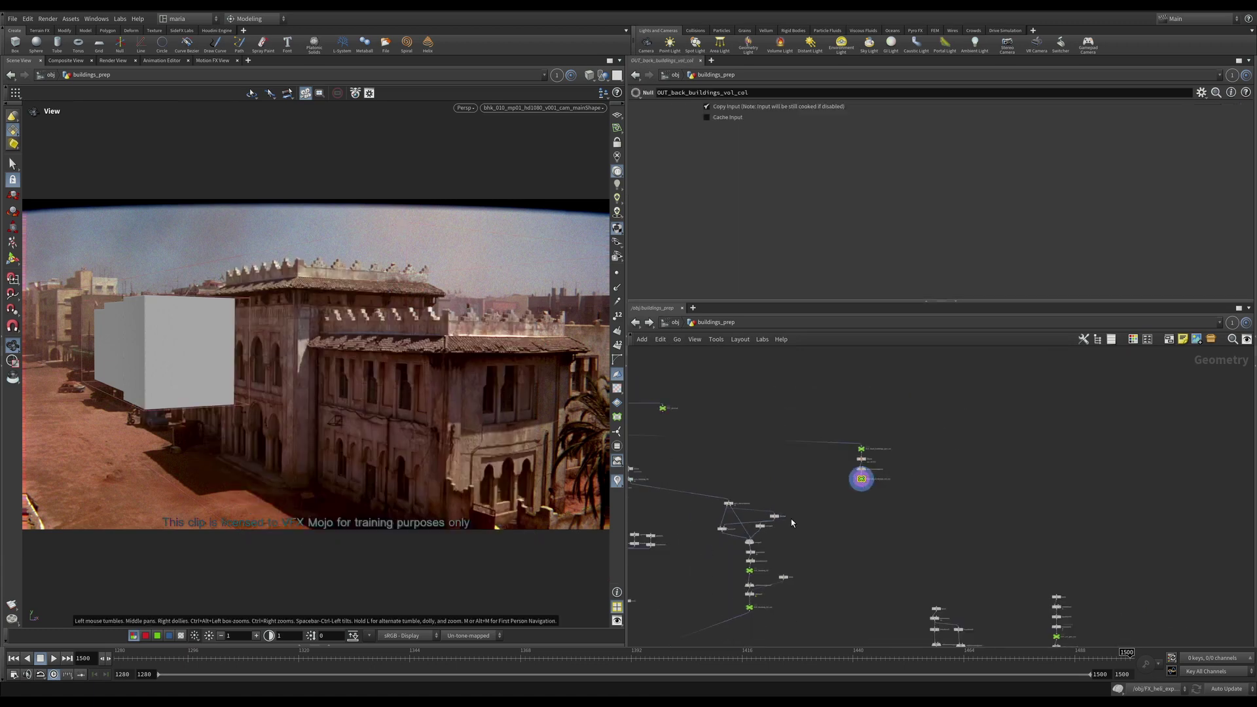
pyautogui.moveTo(791, 522); pyautogui.dragTo(886, 442, button='middle')
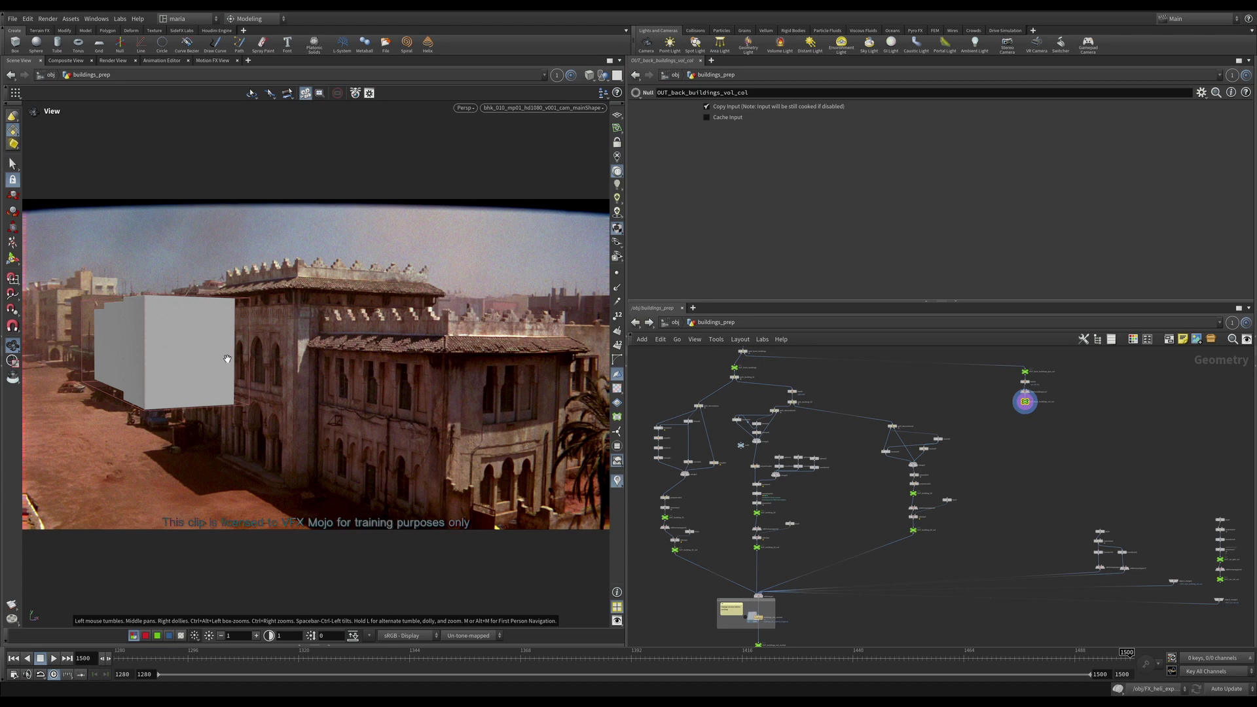
pyautogui.moveTo(799, 604); pyautogui.dragTo(843, 503, button='middle')
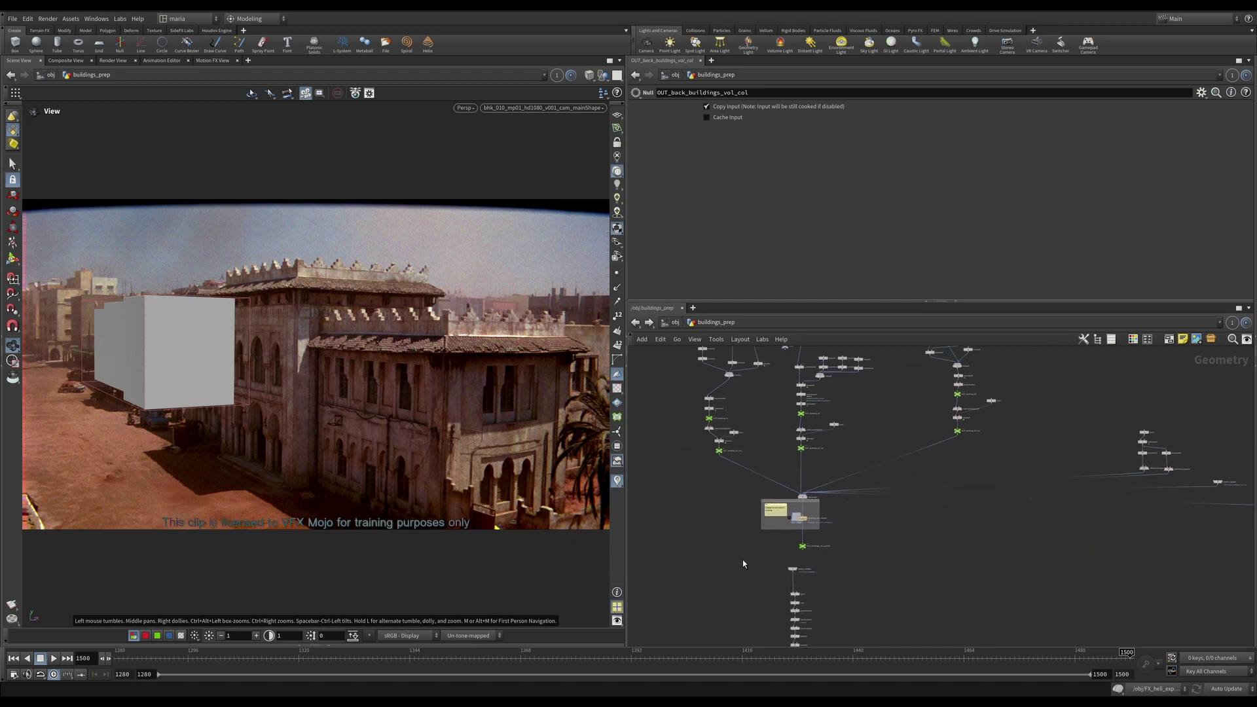
pyautogui.scroll(5, 807, 569)
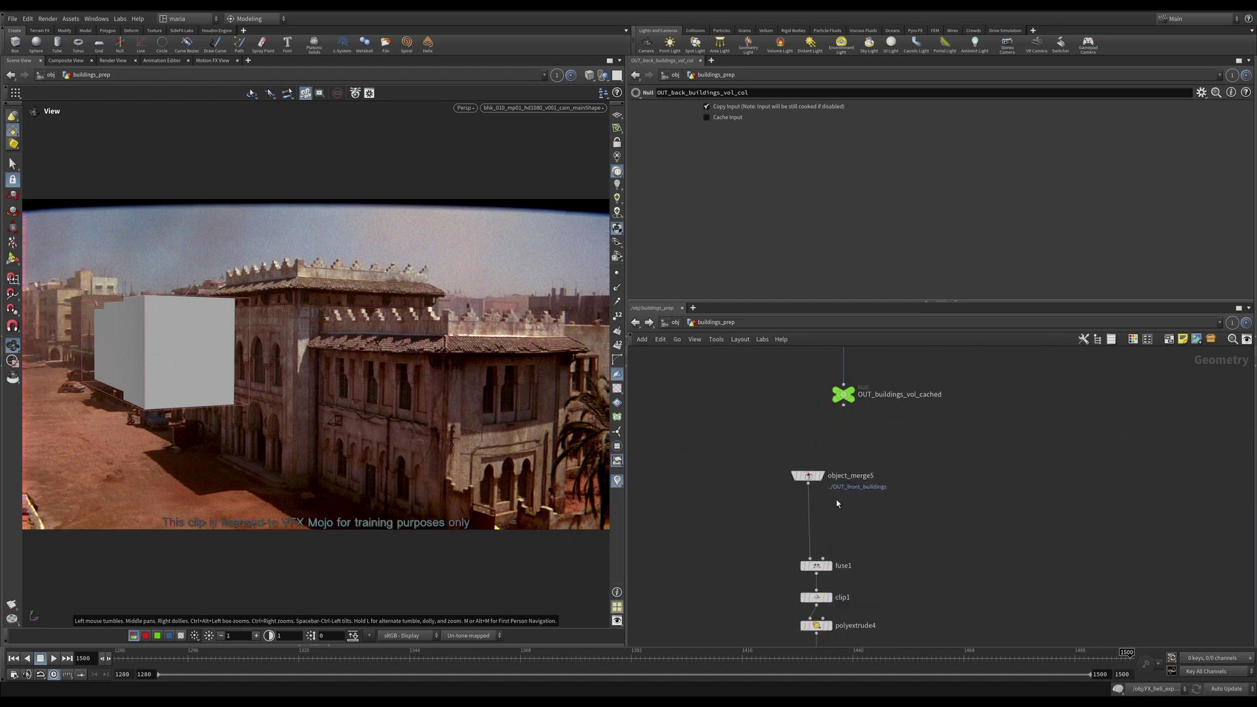
# - Display object_merge5's front-building geometry and review the fuse1 and clip1 settings
pyautogui.click(824, 478)
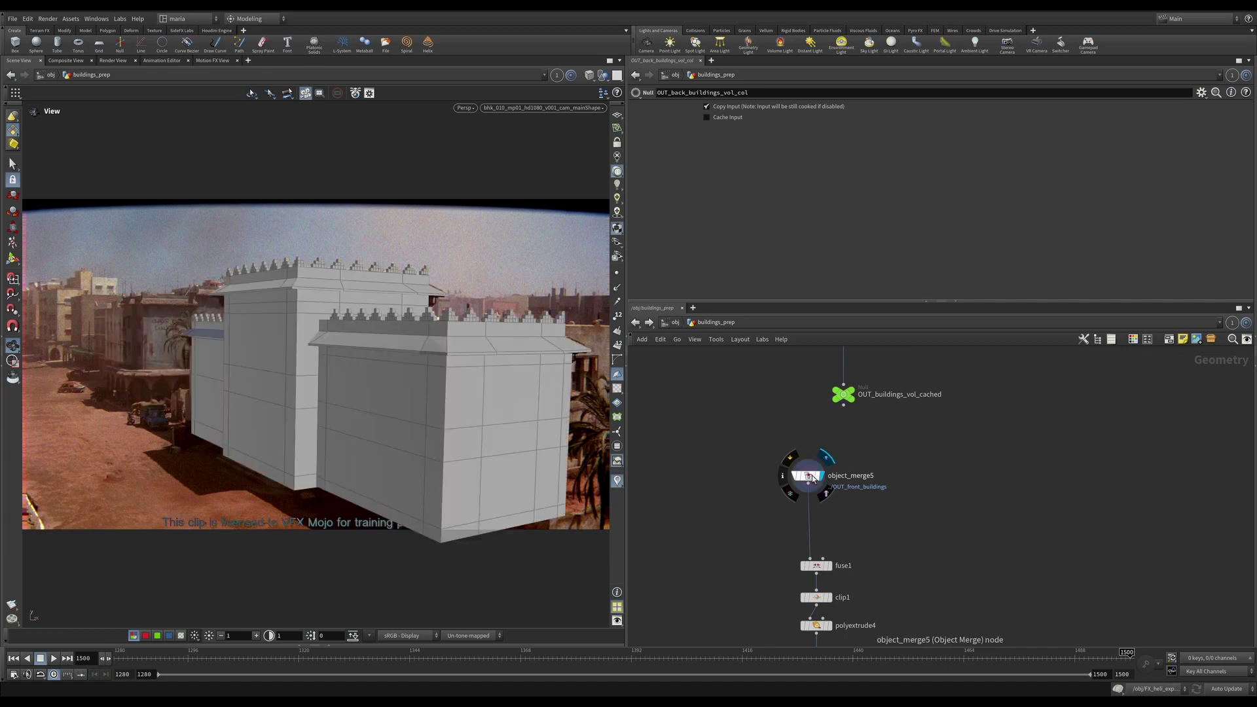
pyautogui.click(811, 477)
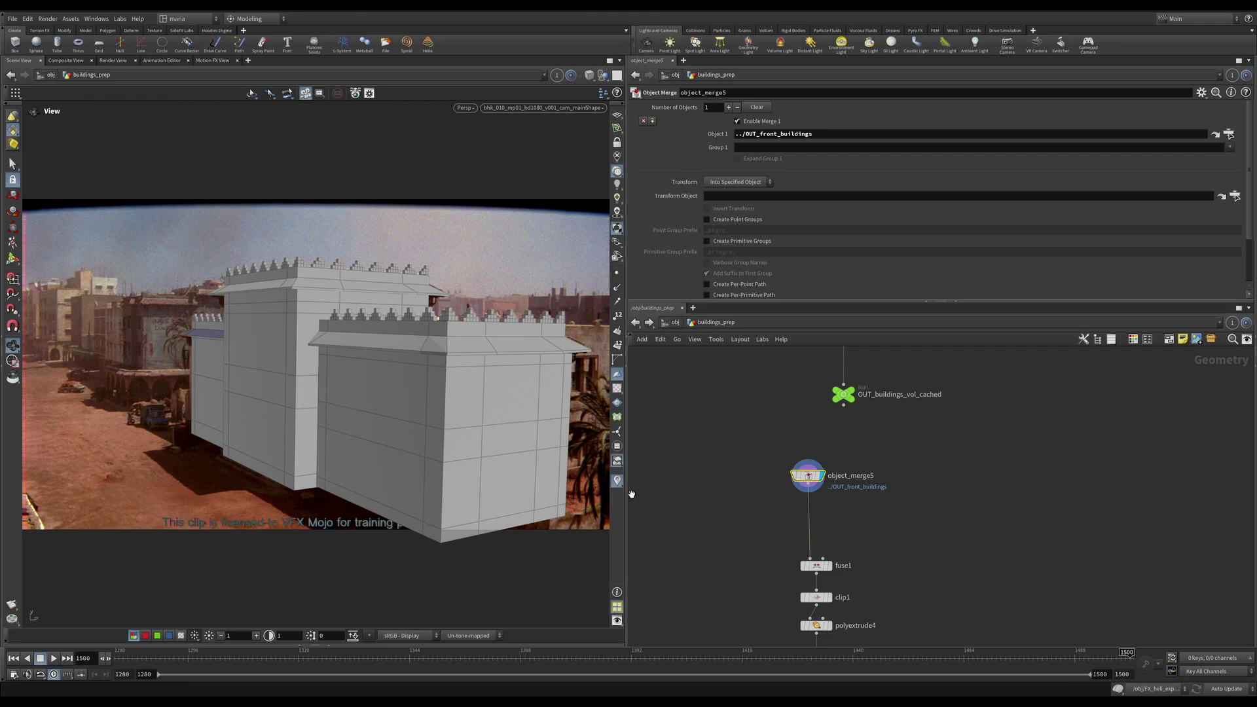
pyautogui.moveTo(745, 595); pyautogui.dragTo(781, 457, button='middle')
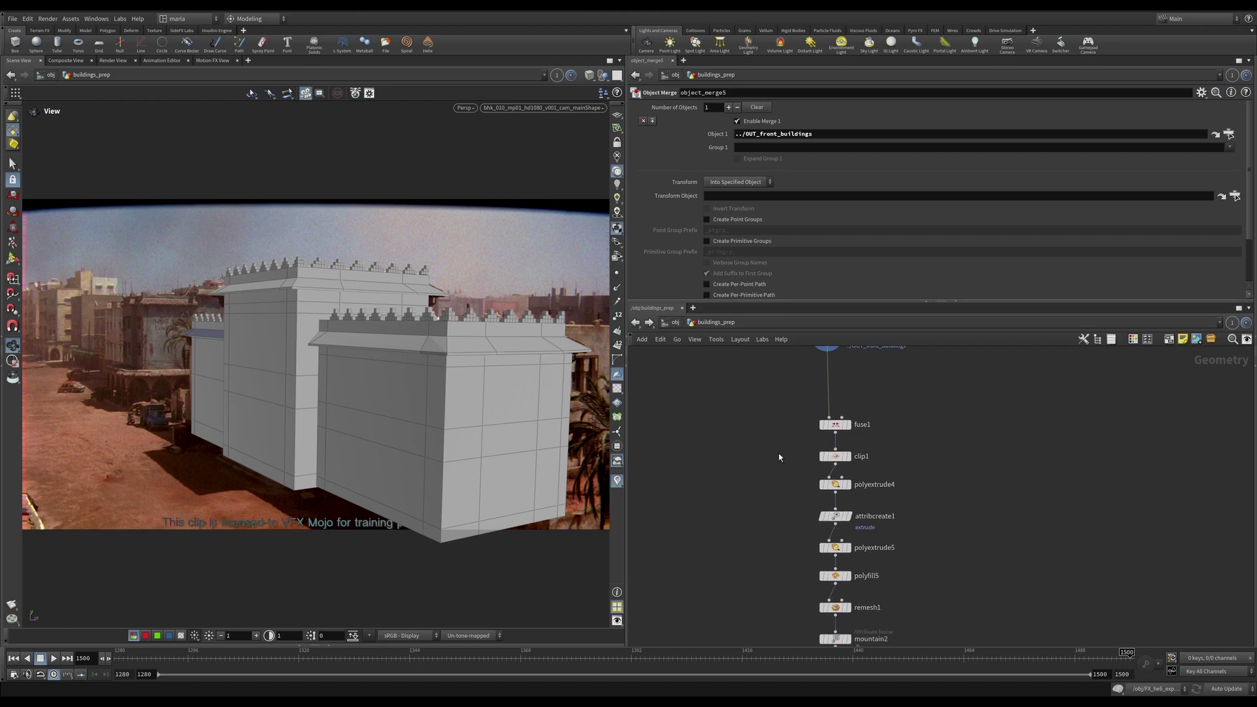
pyautogui.click(836, 425)
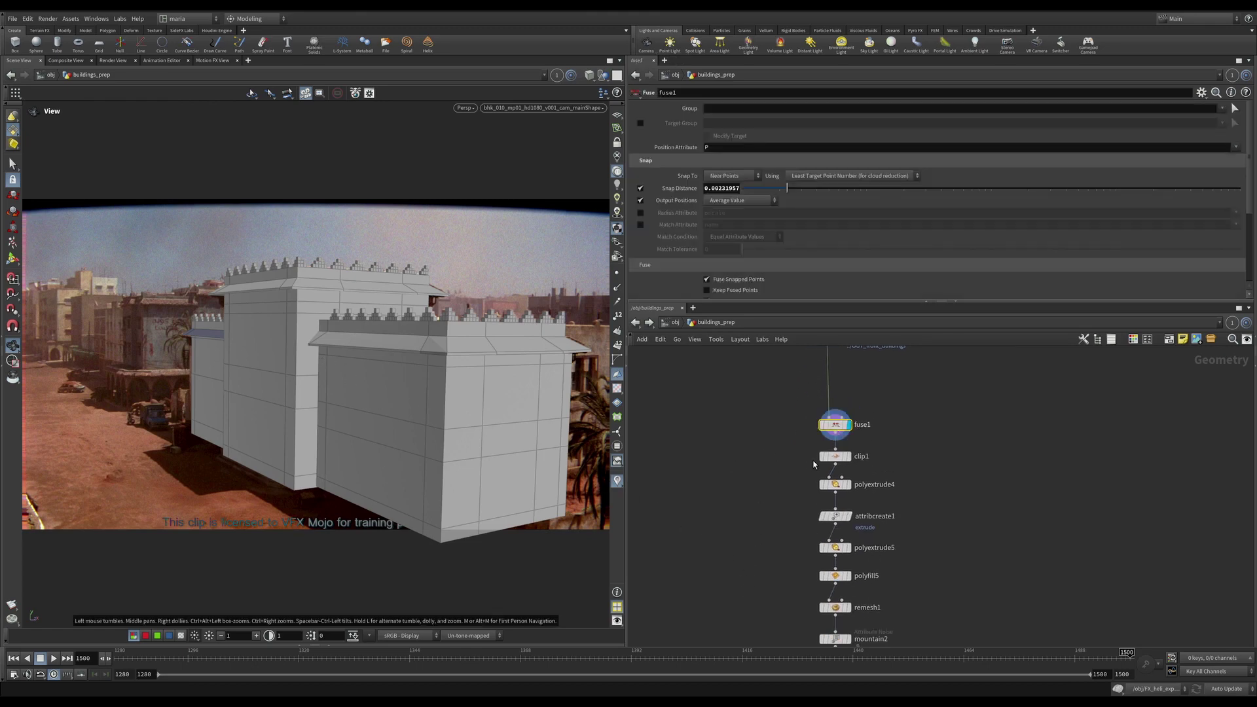
pyautogui.click(836, 456)
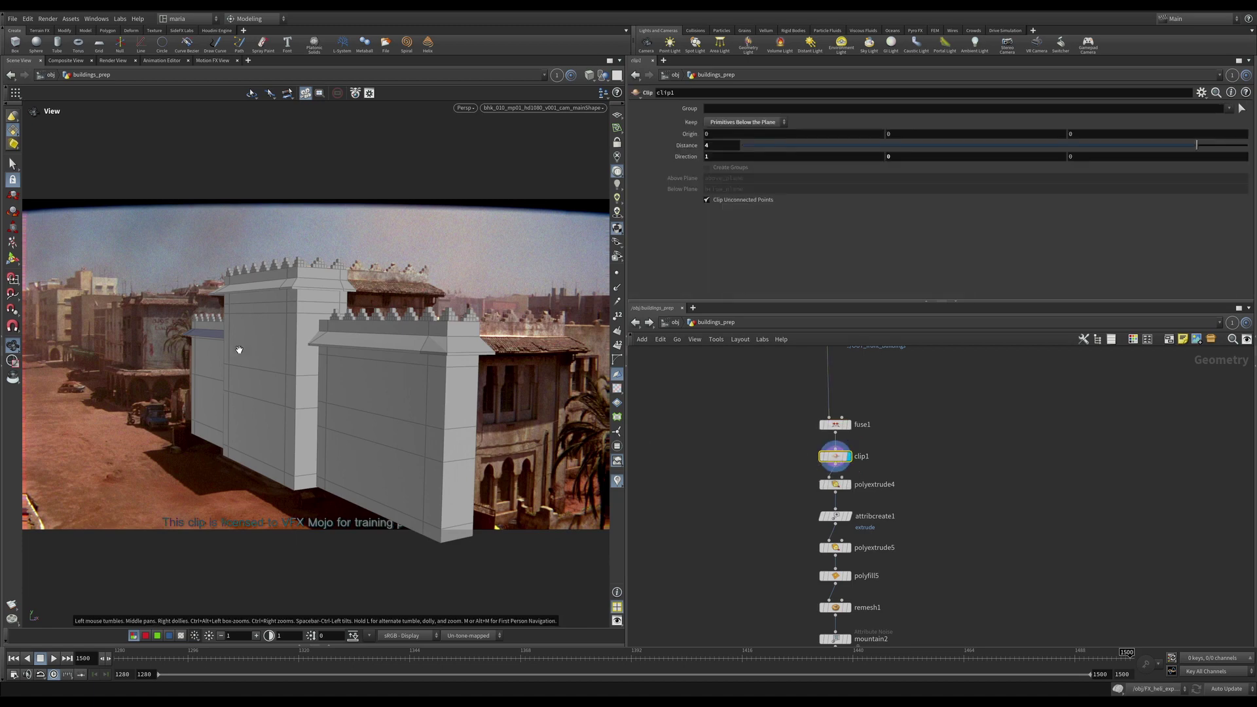
# - Remove the polyextrude4, attribcreate1 and polyextrude5 nodes below clip1
pyautogui.moveTo(862, 542); pyautogui.dragTo(860, 493, button='middle')
pyautogui.press('Delete')
pyautogui.moveTo(353, 419); pyautogui.dragTo(461, 422)
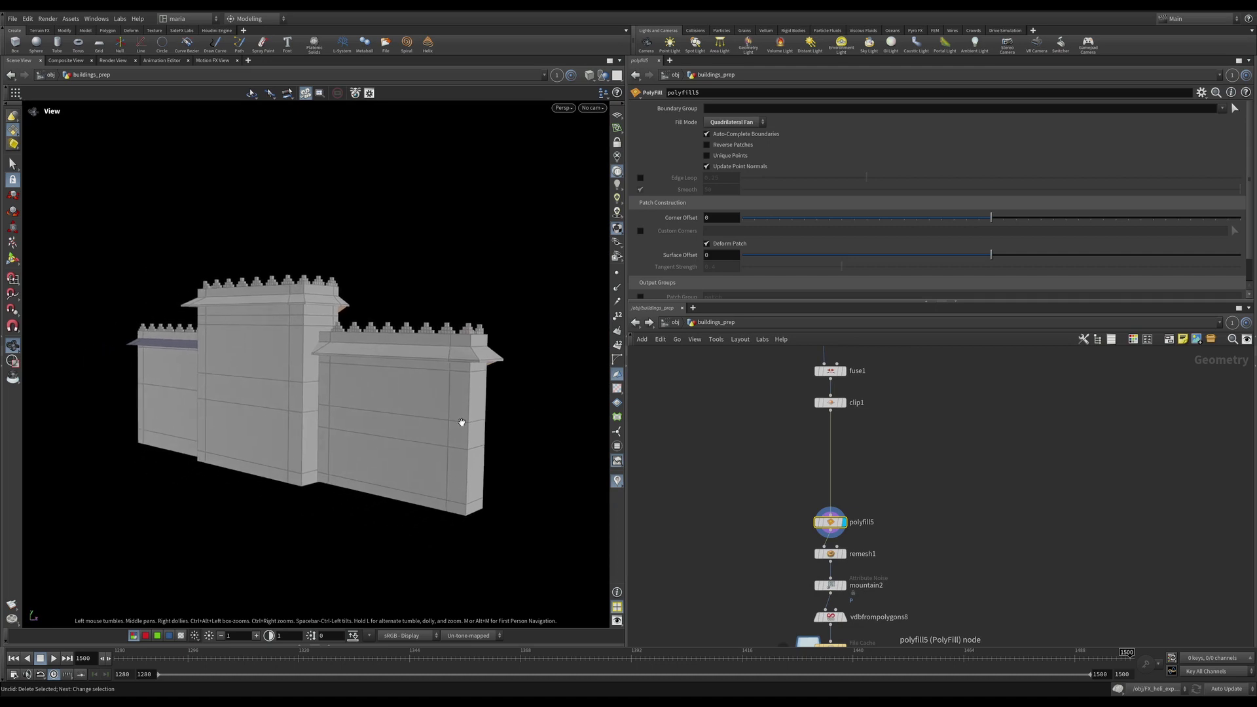
# - Preview remesh1, mountain2 and vdbfrompolygons8, then display the front_buildings_vol_for_pop File Cache
pyautogui.click(838, 555)
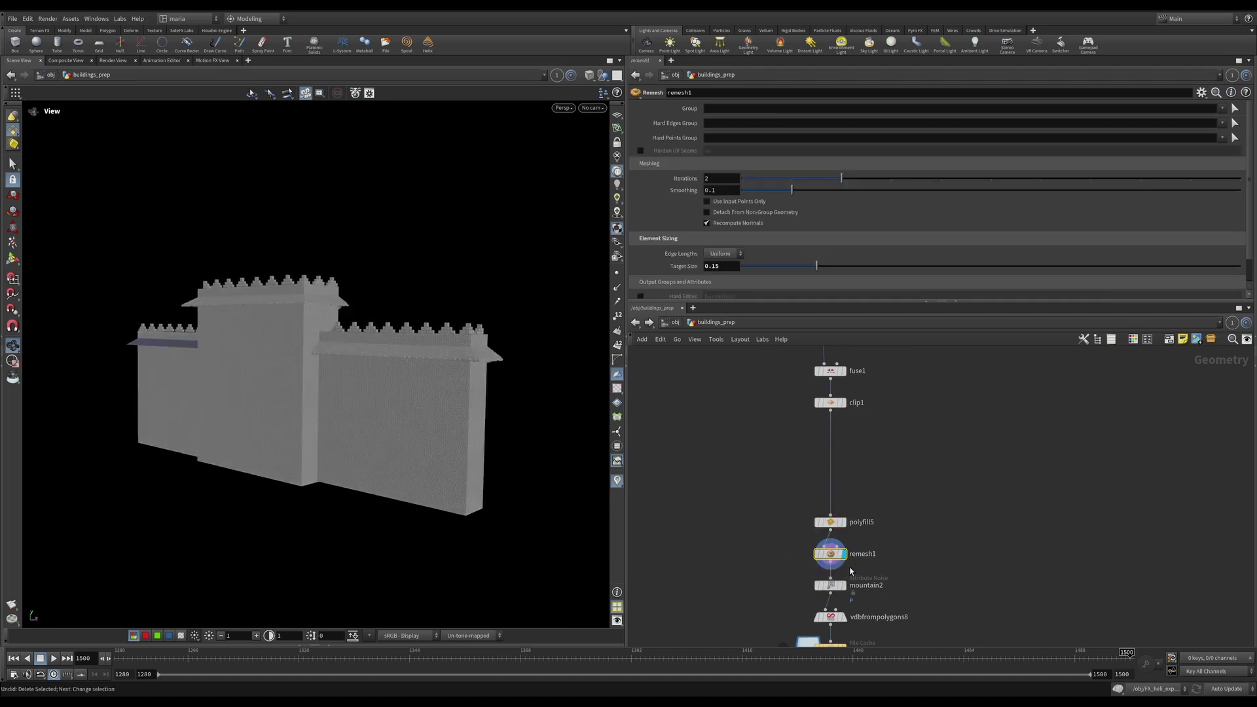
pyautogui.moveTo(871, 572); pyautogui.dragTo(832, 507, button='middle')
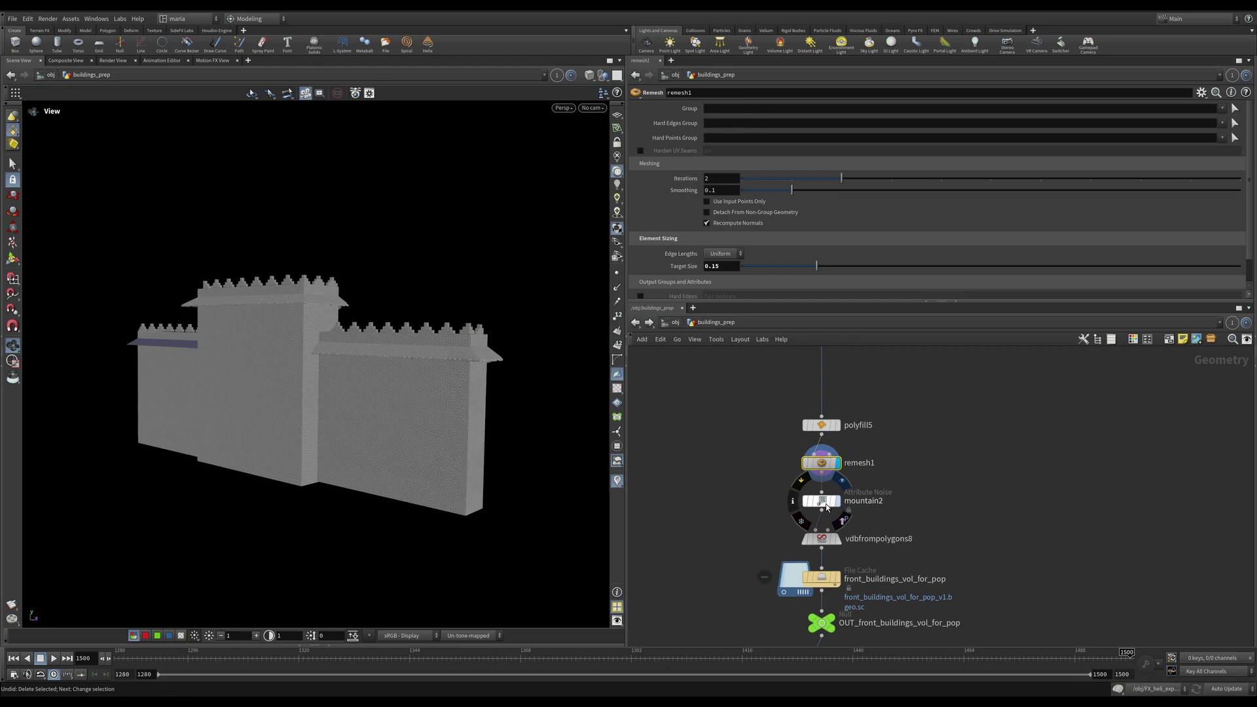
pyautogui.click(825, 504)
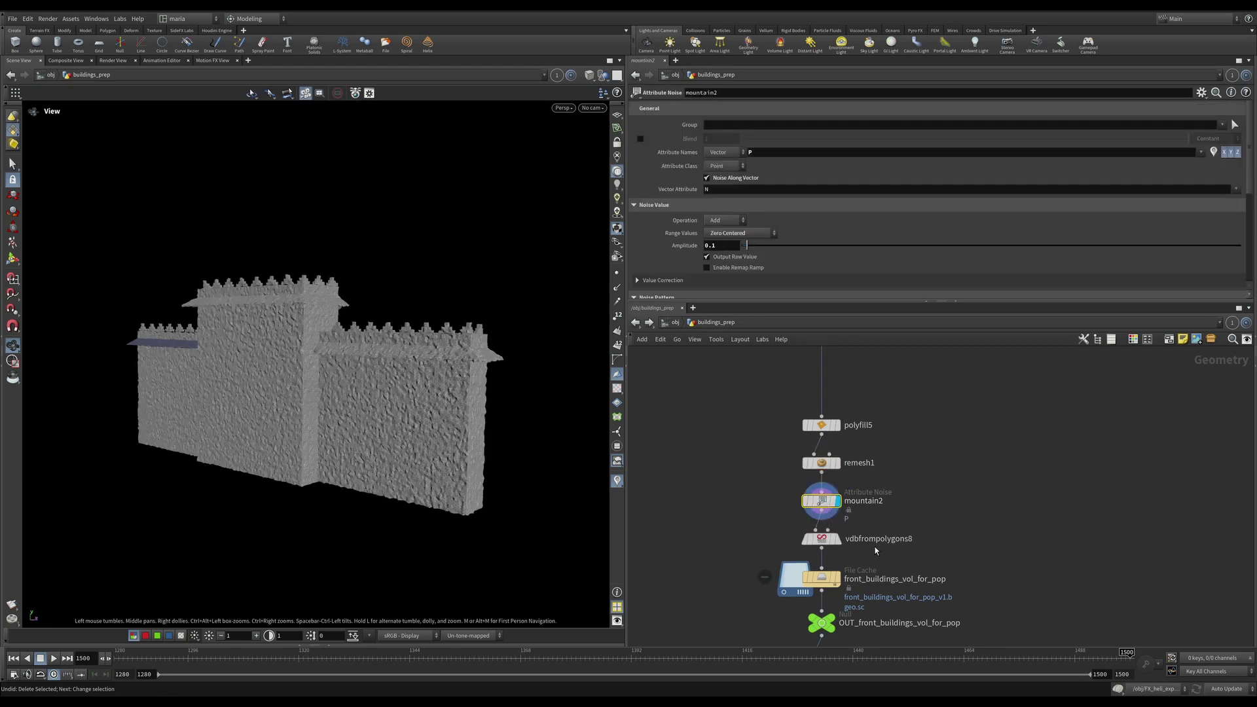
pyautogui.click(828, 541)
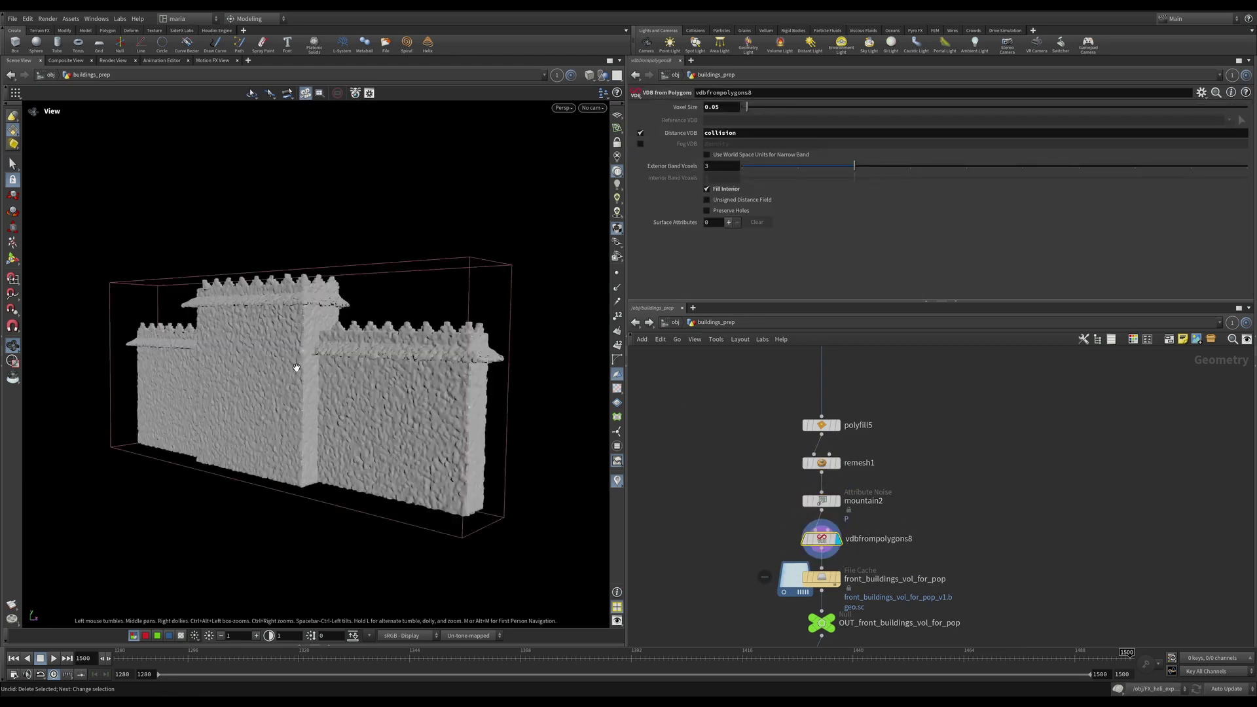
pyautogui.moveTo(362, 340); pyautogui.dragTo(261, 342)
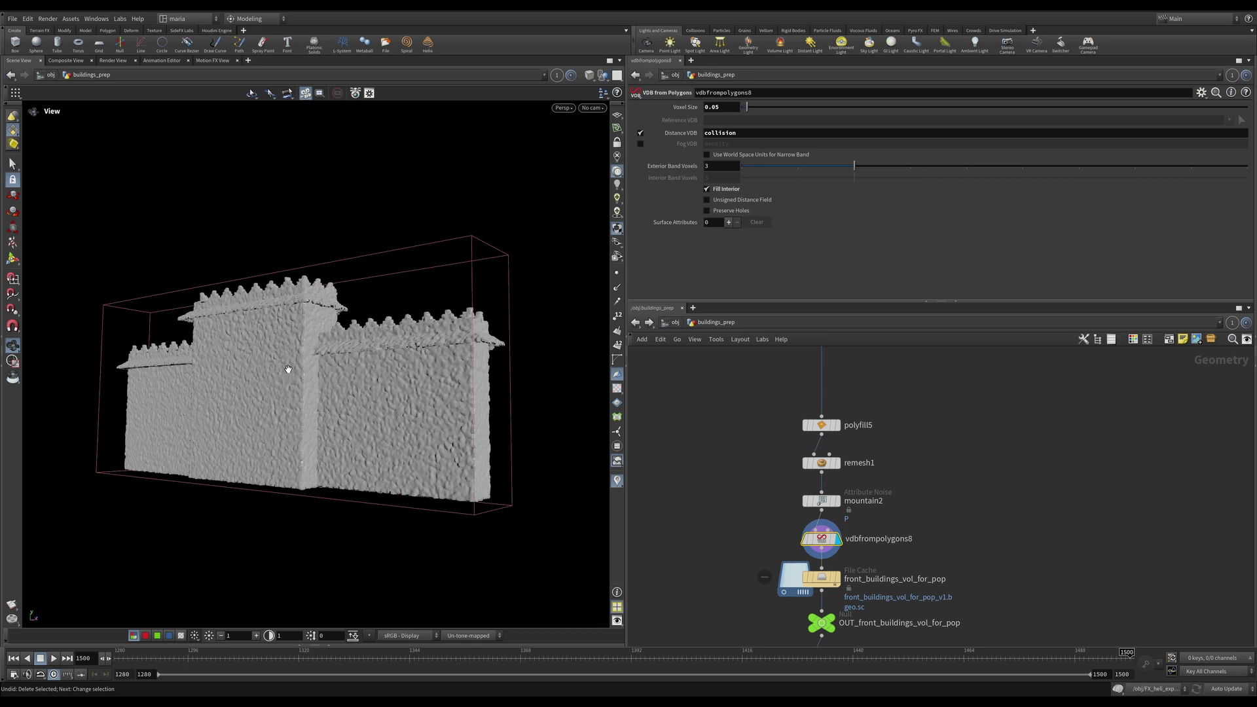
pyautogui.moveTo(735, 572); pyautogui.dragTo(747, 433, button='middle')
pyautogui.click(852, 438)
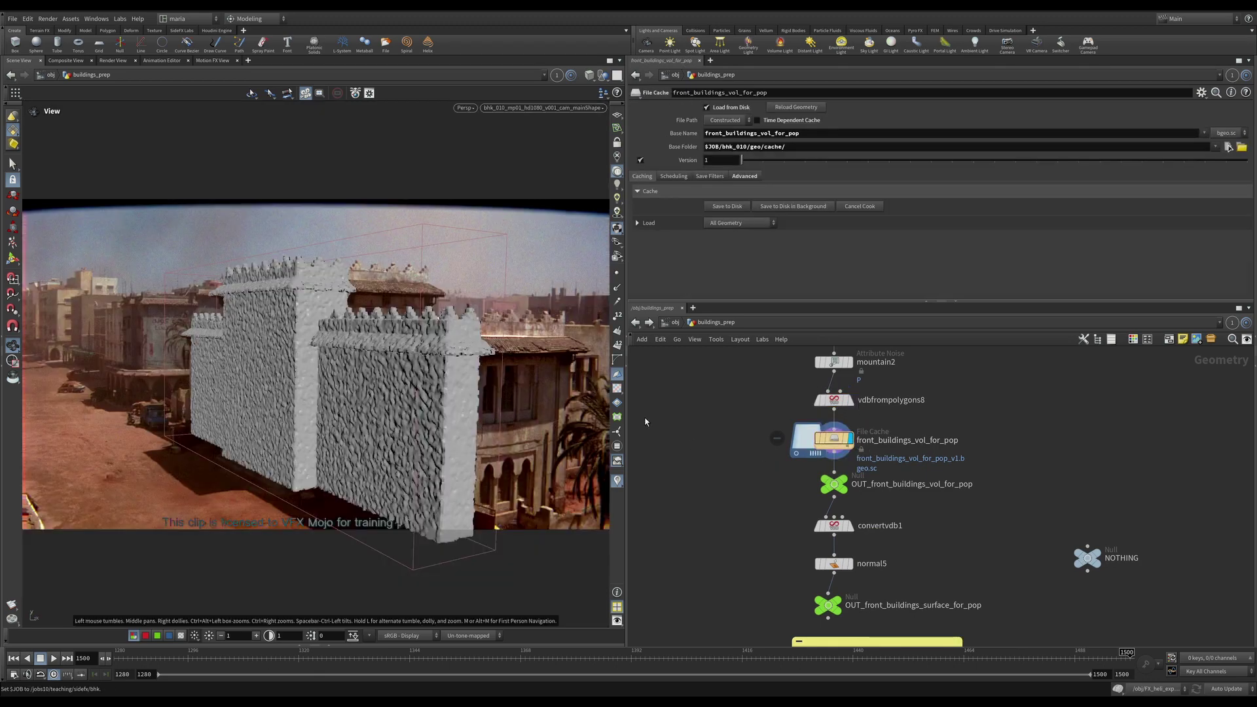
# - Display OUT_front_buildings_surface_for_pop and review convertvdb1 and normal5's 60 cusp angle settings
pyautogui.moveTo(917, 525); pyautogui.dragTo(875, 460, button='middle')
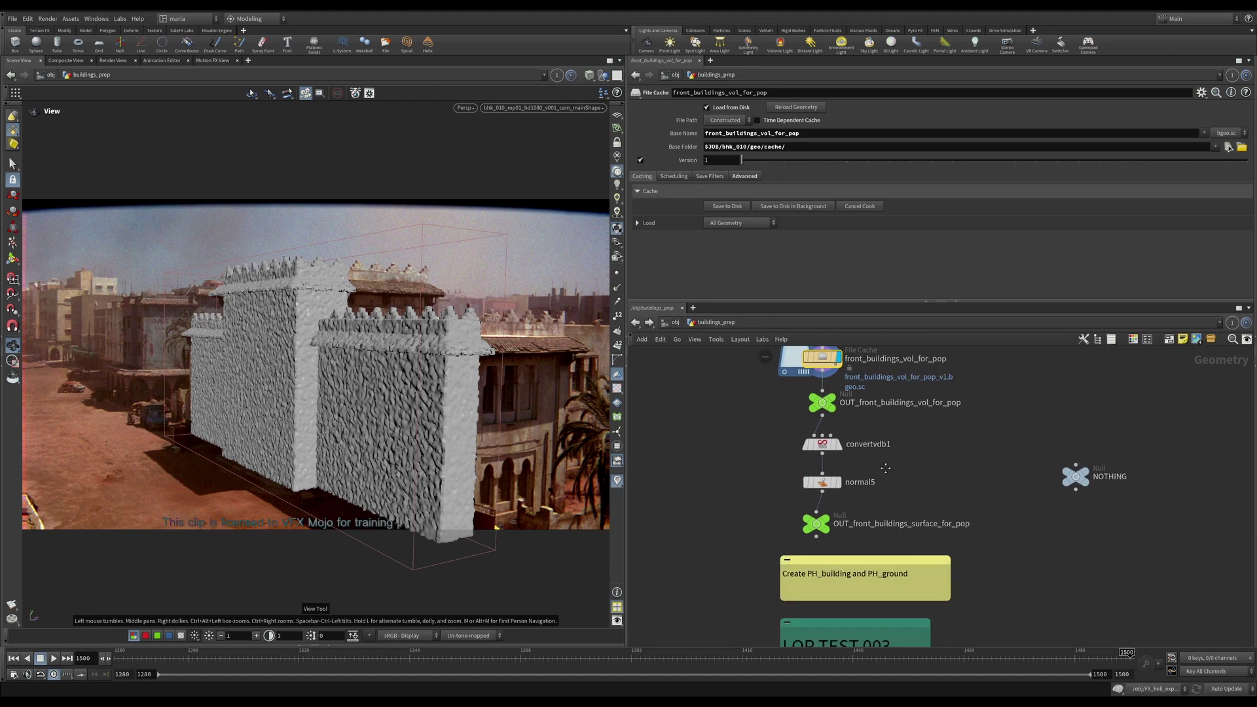
pyautogui.click(830, 523)
pyautogui.click(816, 522)
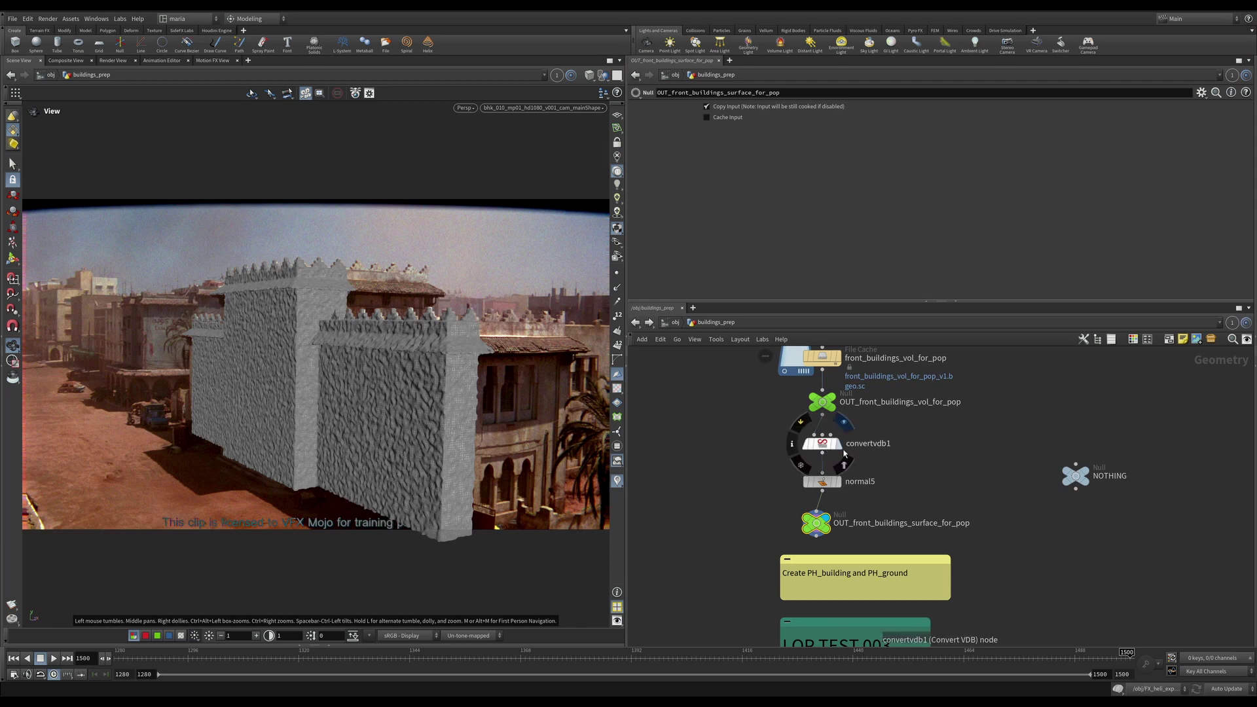
pyautogui.click(822, 443)
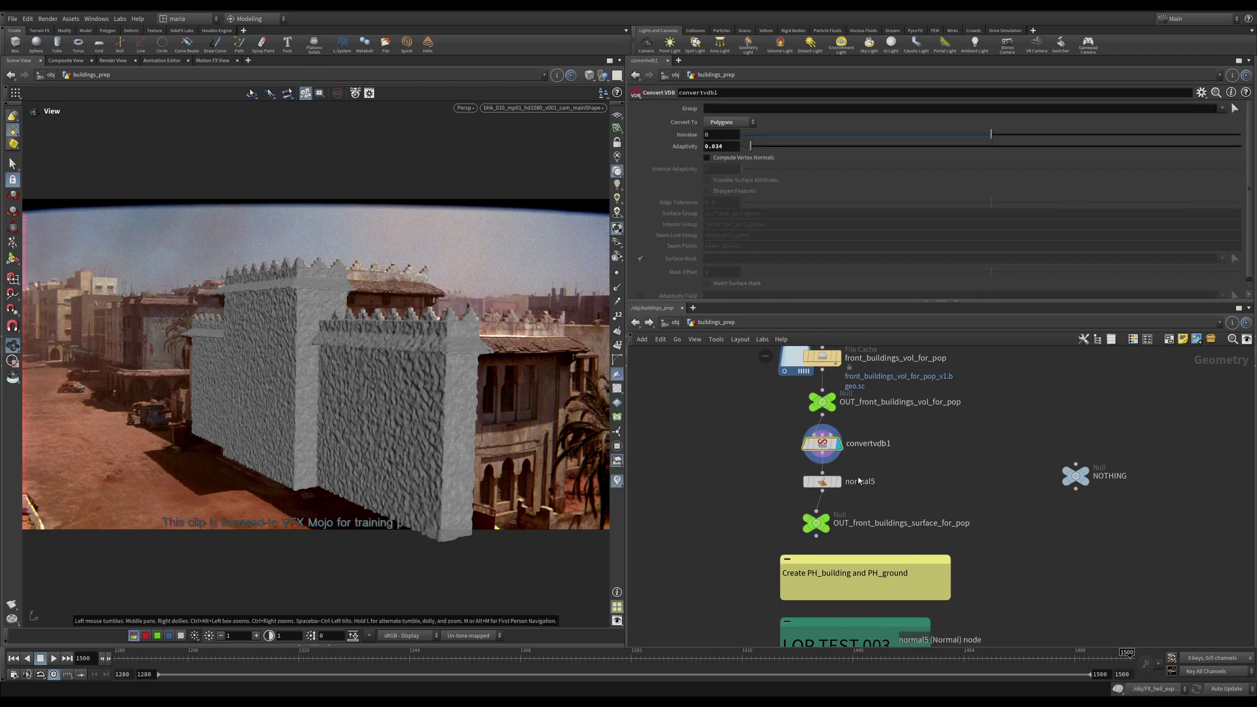
pyautogui.click(825, 483)
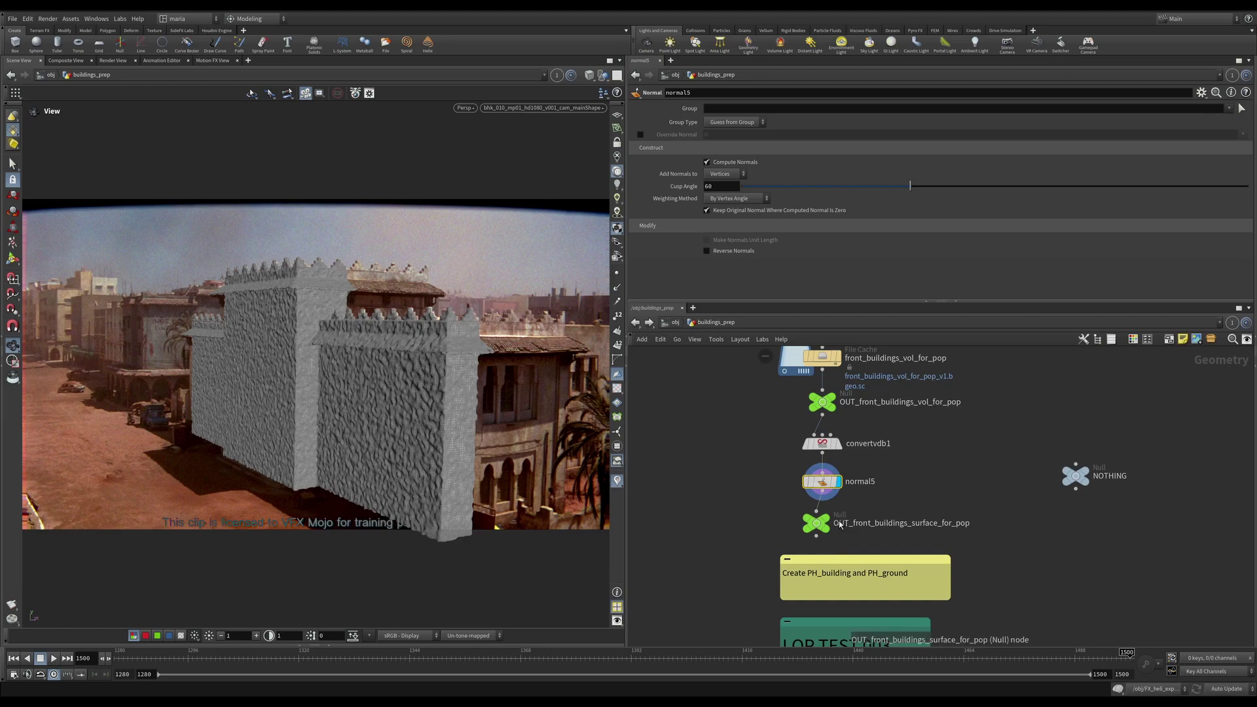